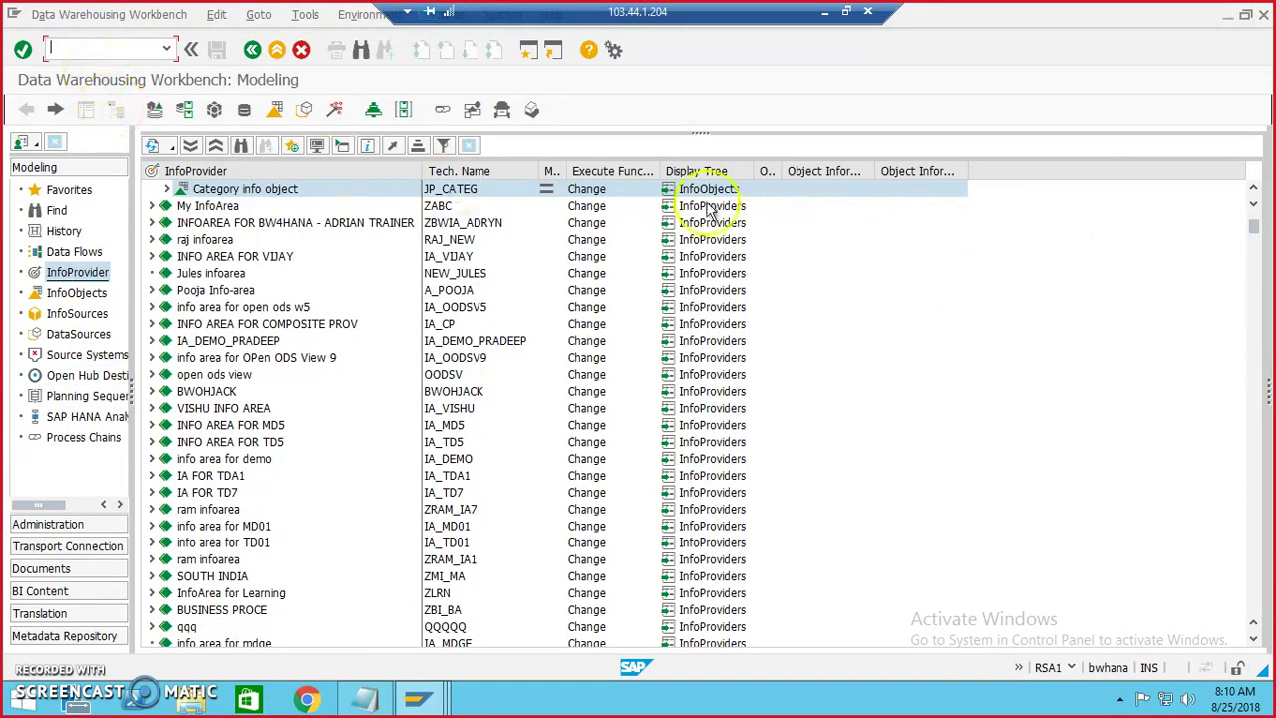
Switch through the open SAP windows to the Edit InfoObjects window.
{"action": "left_click", "coordinate": [1232, 16]}
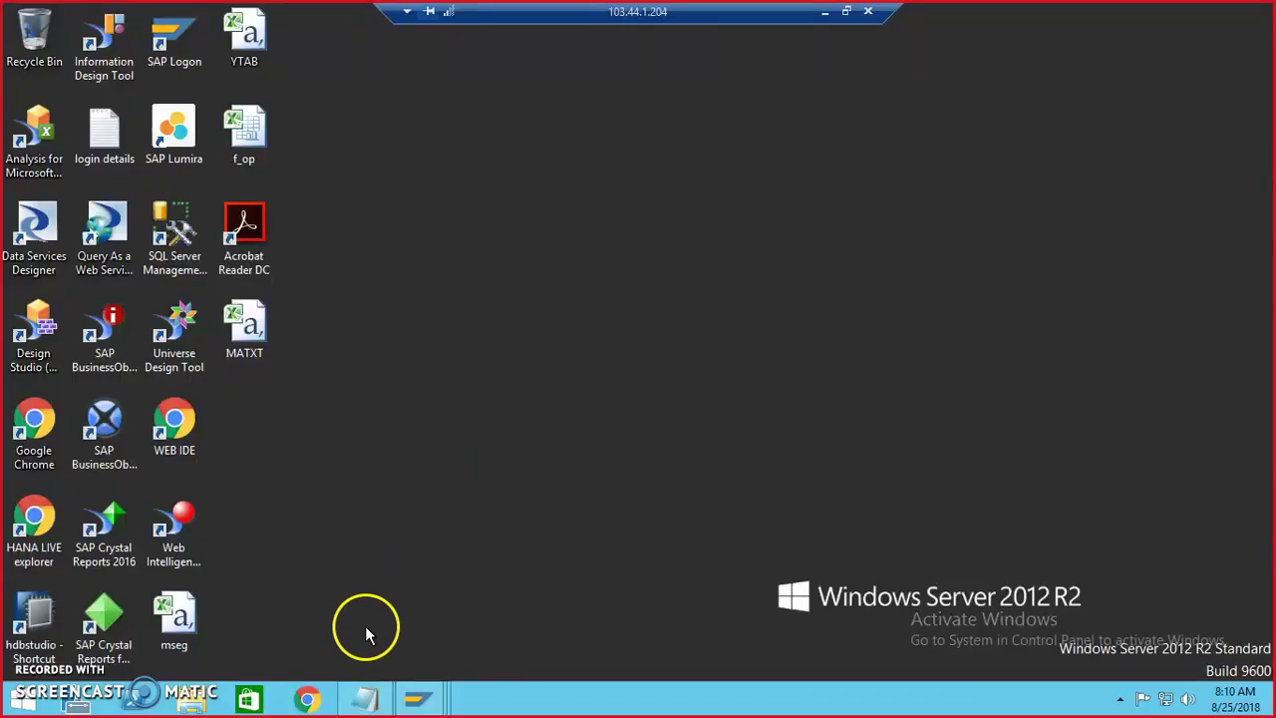
{"action": "left_click", "coordinate": [419, 695]}
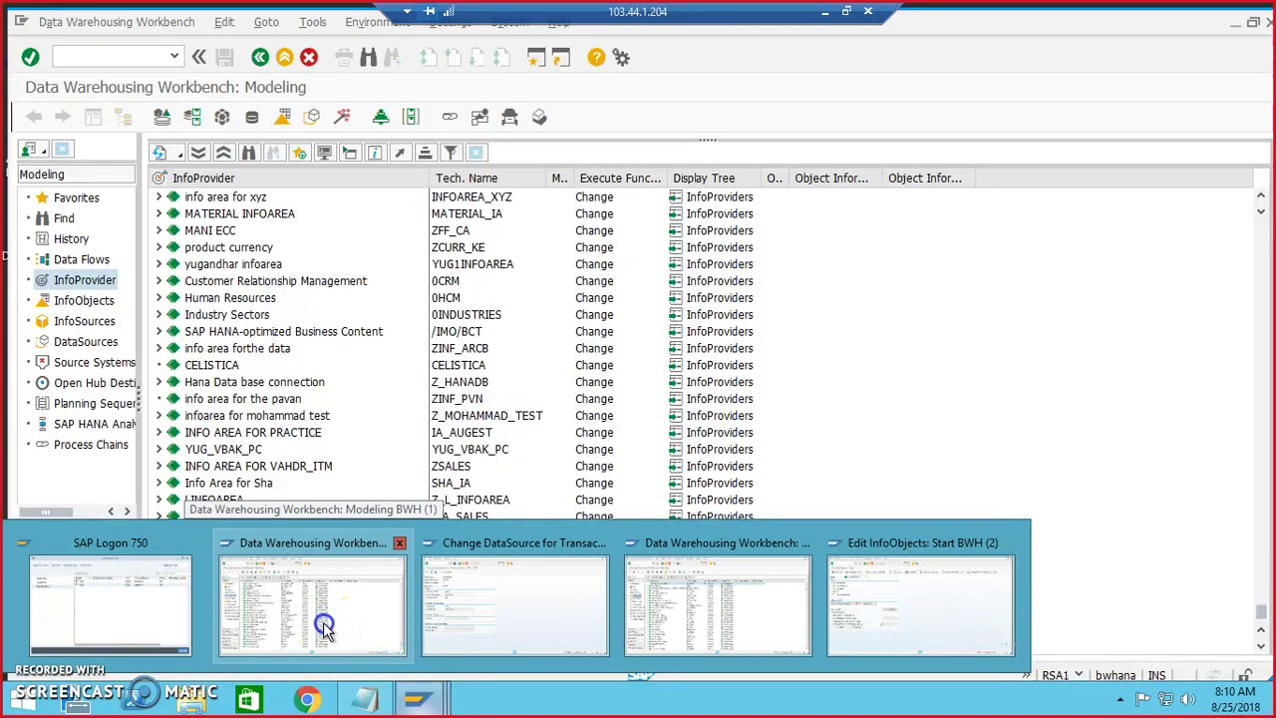
{"action": "left_click", "coordinate": [324, 626]}
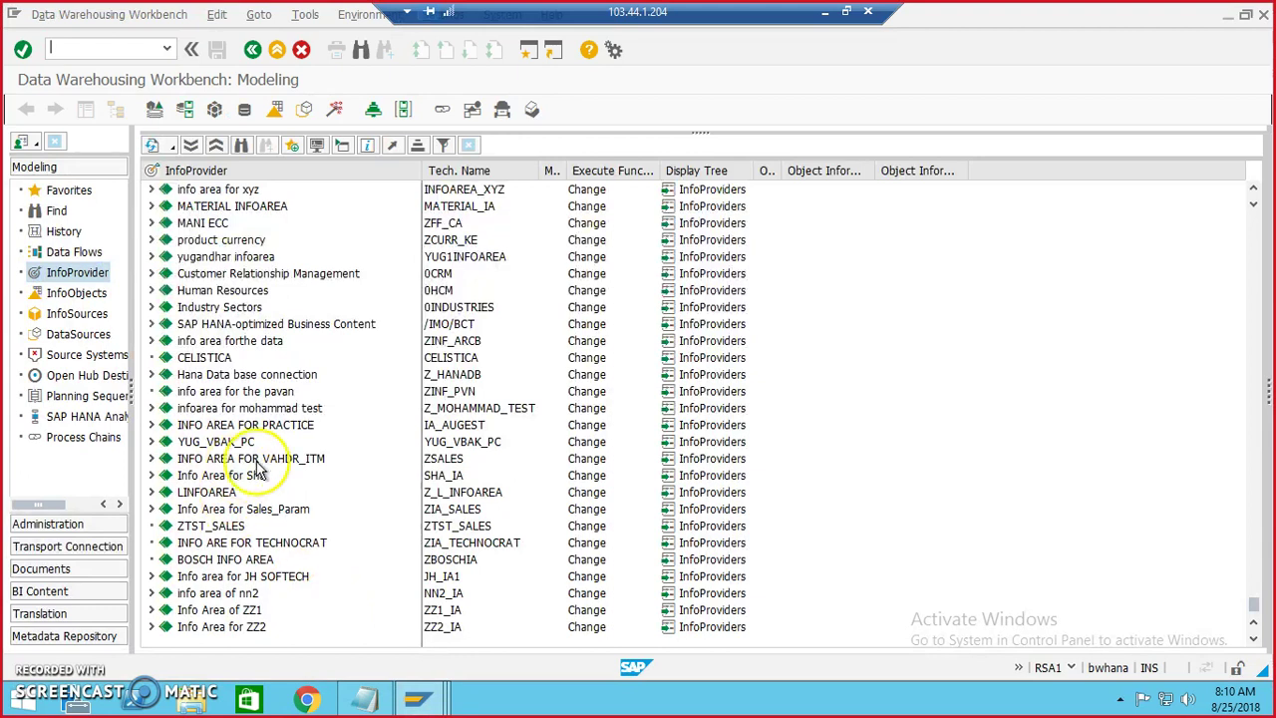
{"action": "left_click", "coordinate": [418, 696]}
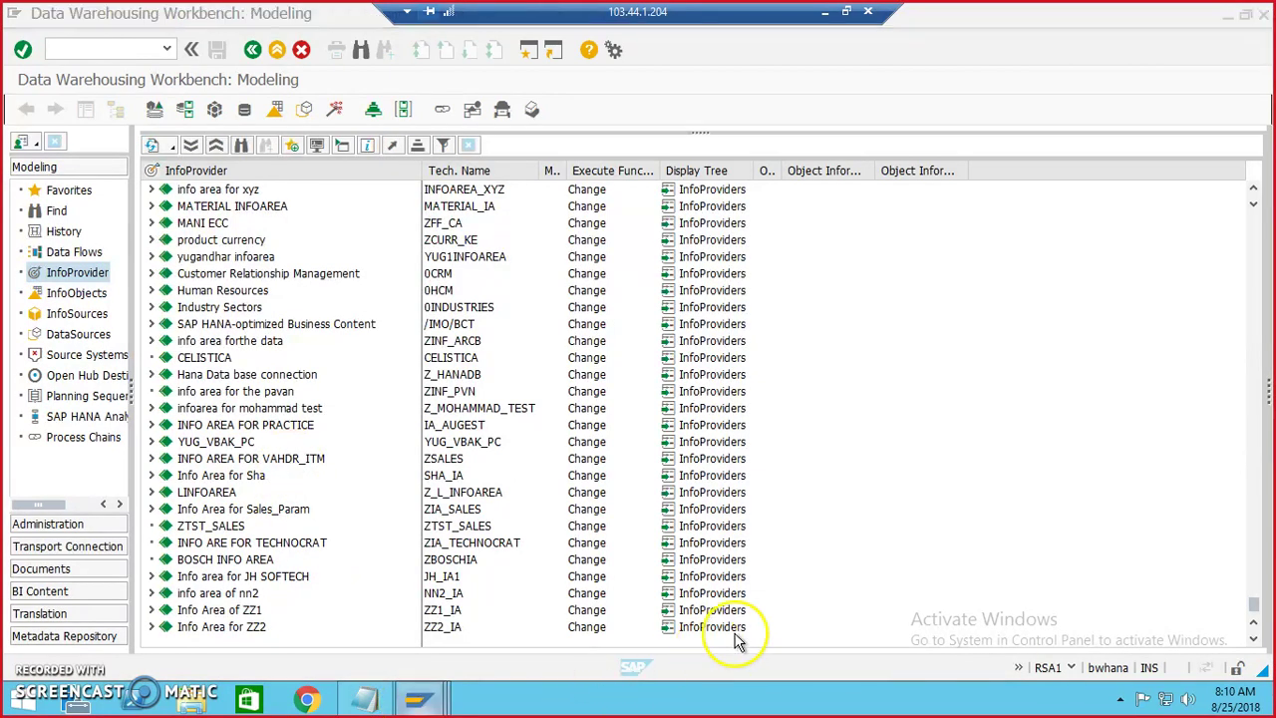
{"action": "mouse_move", "coordinate": [735, 641]}
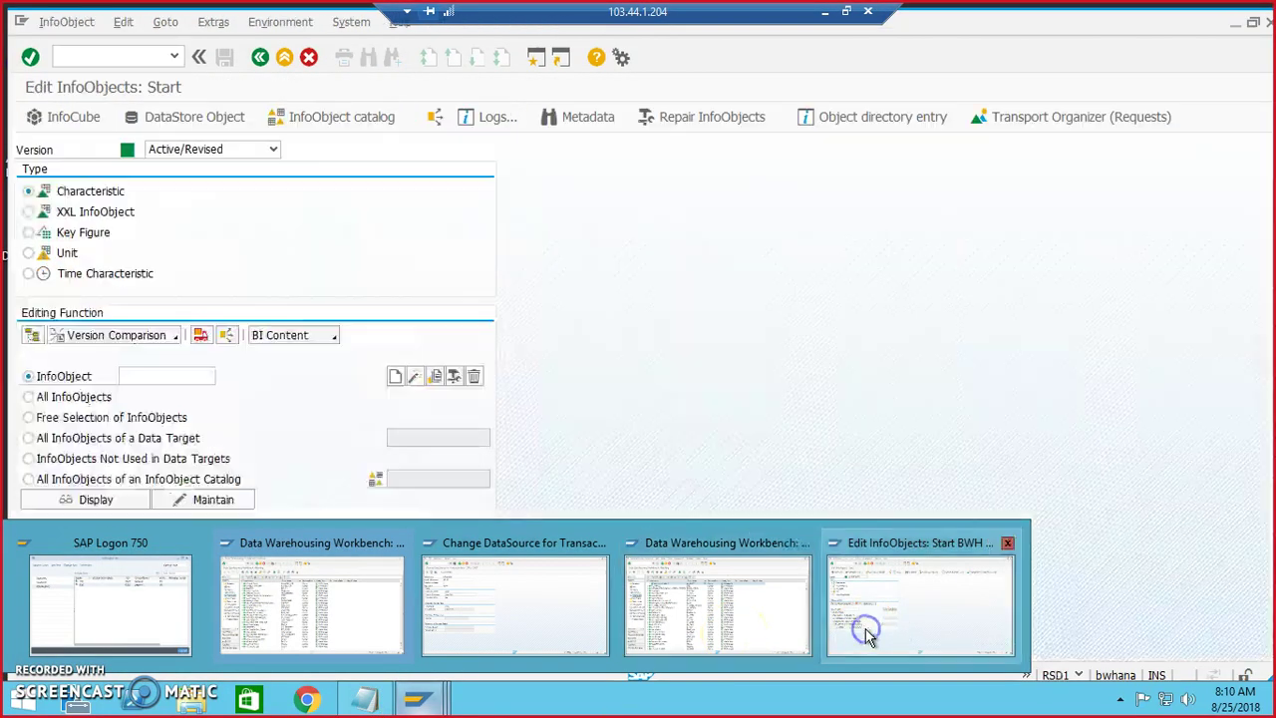
{"action": "left_click", "coordinate": [862, 630]}
In a new session, display table KNA1 via SE11, then return to the ZJHS_CUST DataSource window.
{"action": "left_click", "coordinate": [527, 49]}
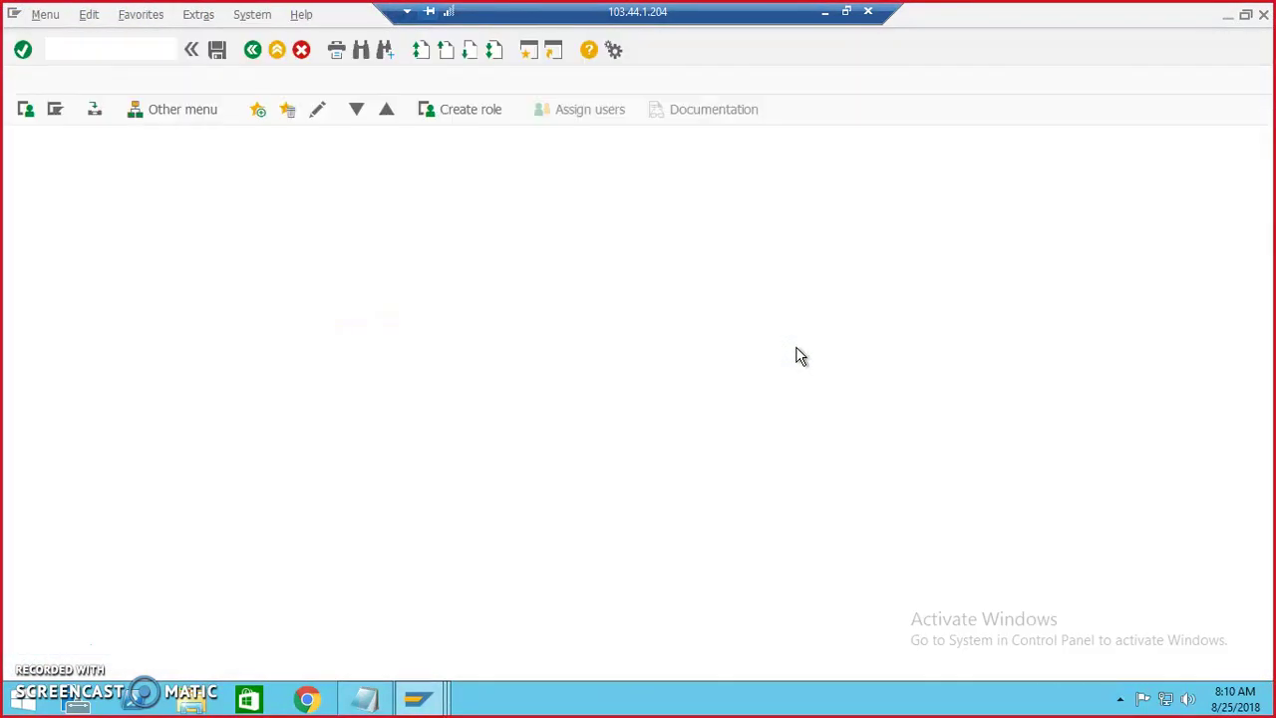
{"action": "left_click", "coordinate": [136, 56]}
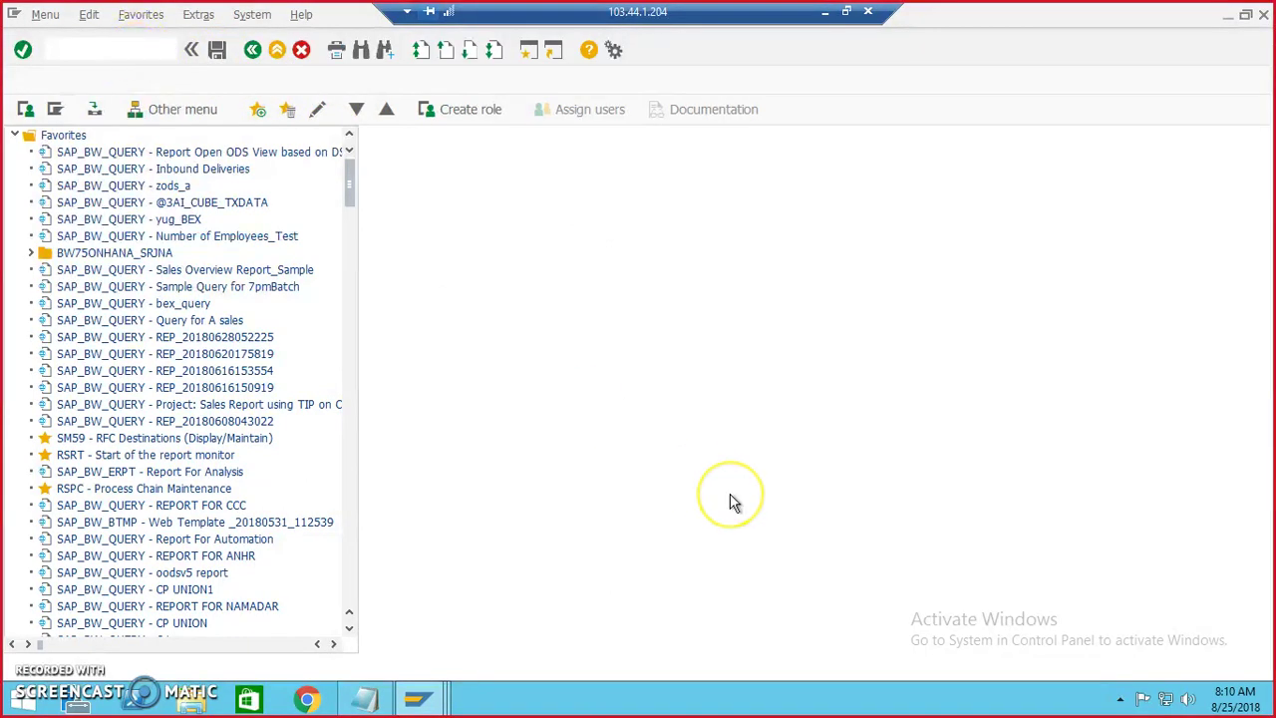
{"action": "left_click", "coordinate": [116, 54]}
{"action": "type", "text": "se11"}
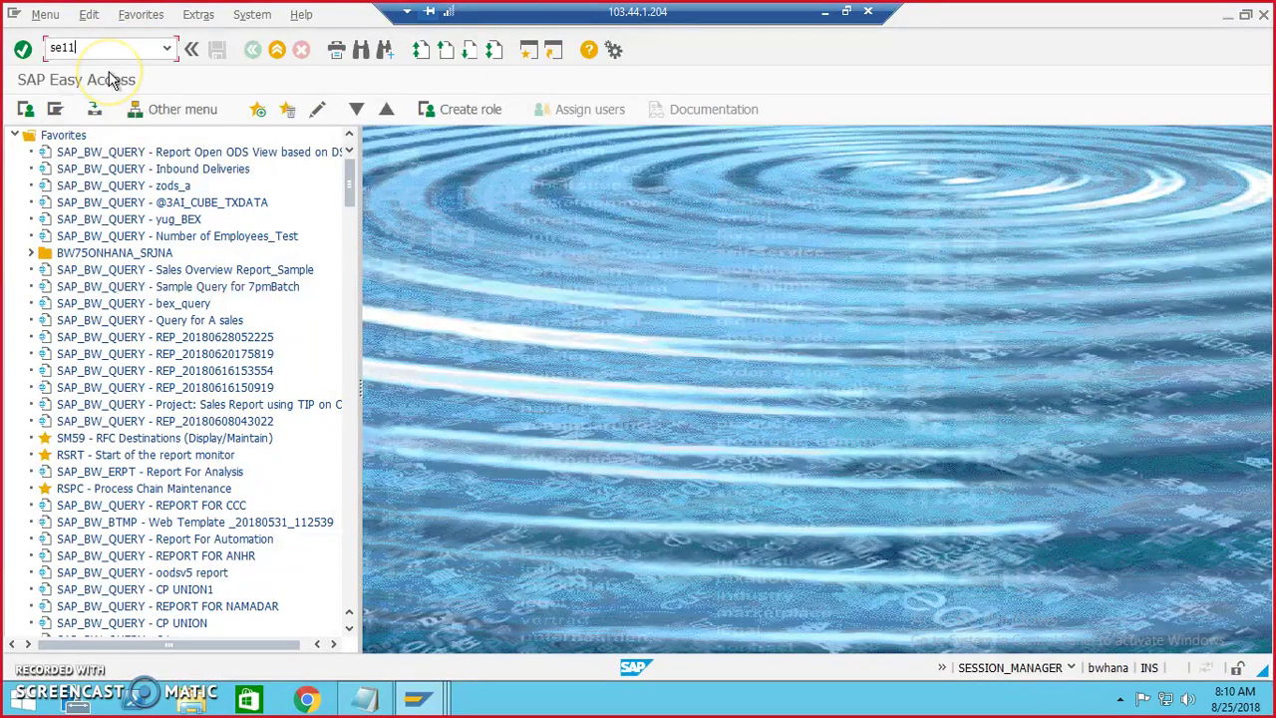
{"action": "key", "text": "Return"}
{"action": "left_click", "coordinate": [170, 182]}
{"action": "type", "text": "kna1"}
{"action": "left_click", "coordinate": [45, 388]}
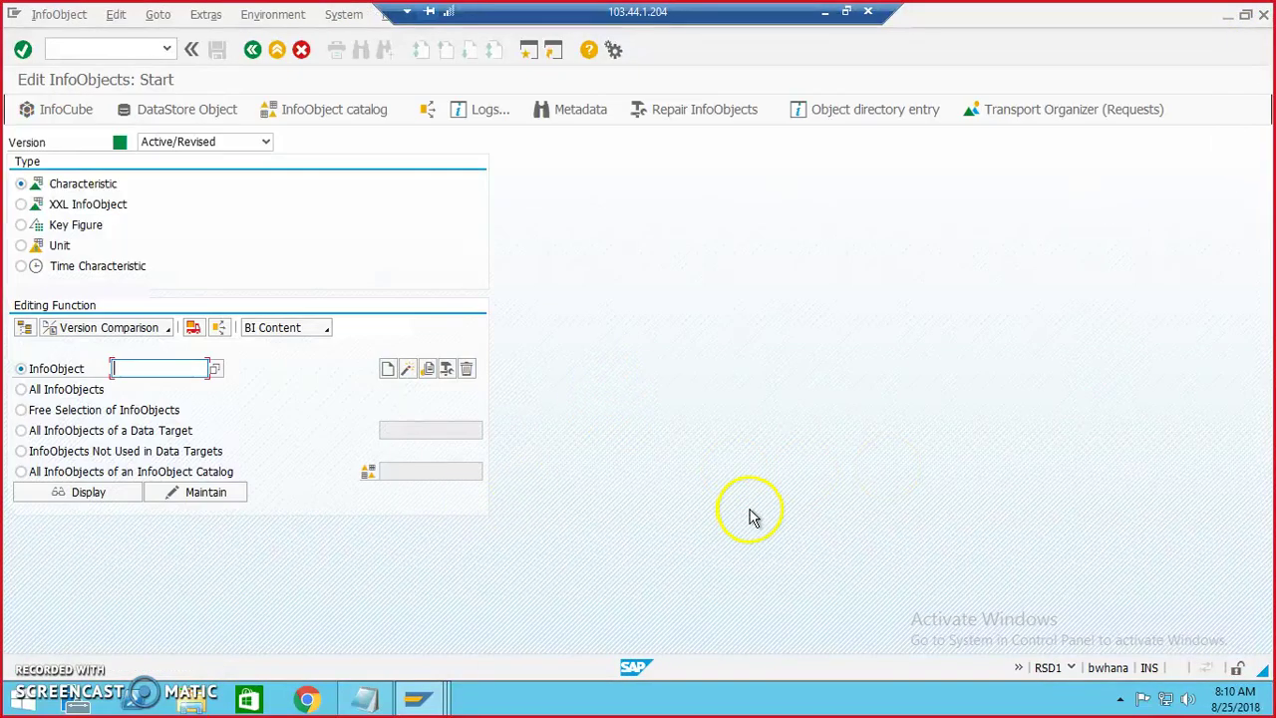
{"action": "left_click", "coordinate": [409, 702]}
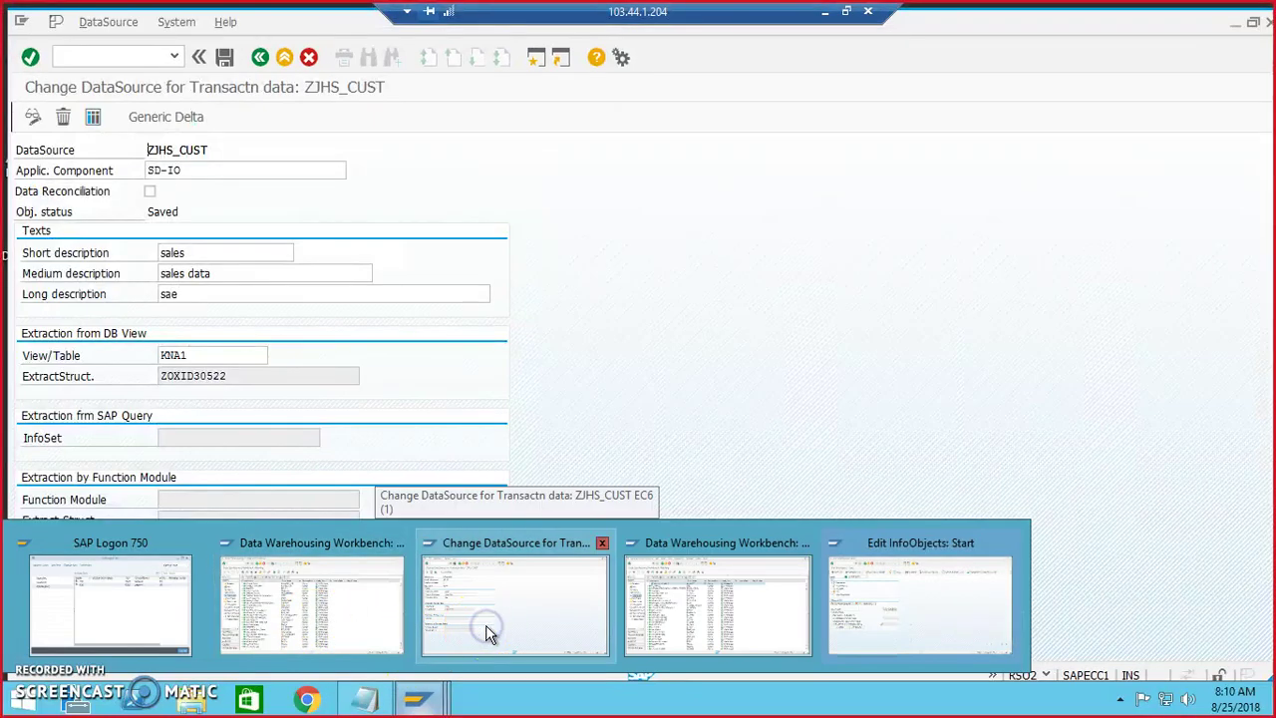
{"action": "left_click", "coordinate": [489, 632]}
Start a new session and display table KNA1's definition in SE11.
{"action": "left_click", "coordinate": [531, 54]}
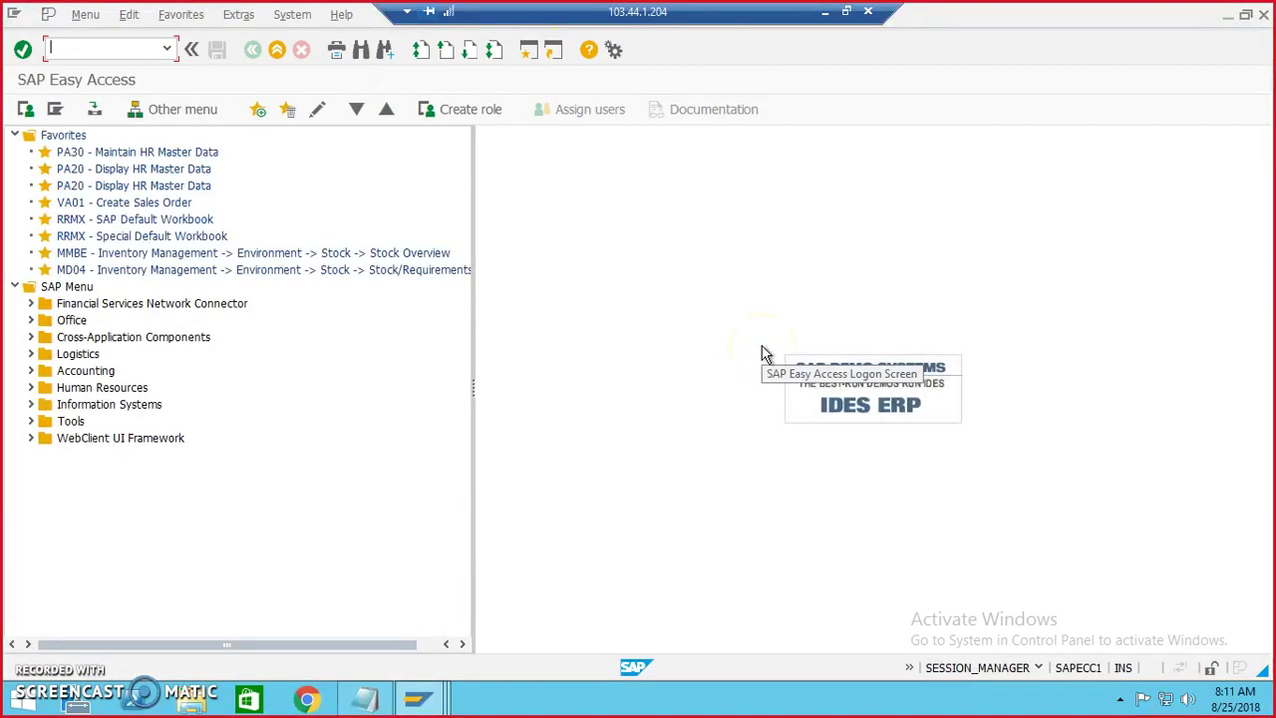
{"action": "key", "text": "Return"}
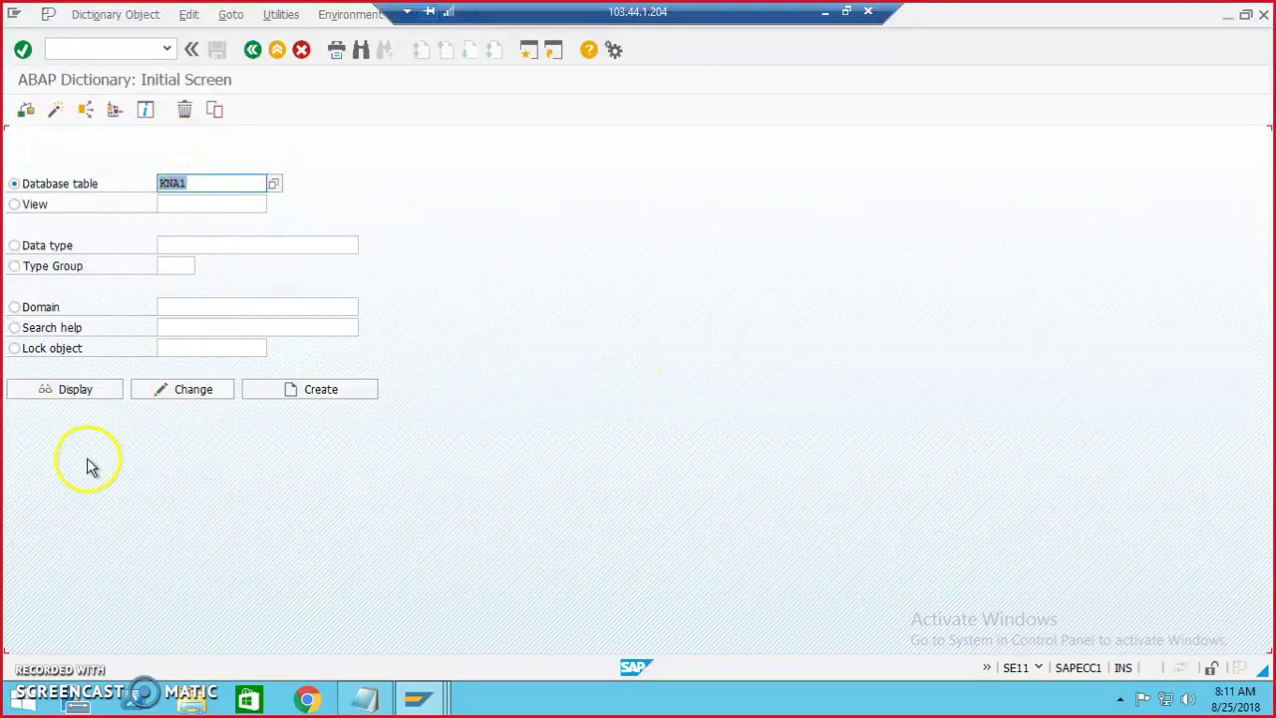
{"action": "left_click", "coordinate": [90, 392]}
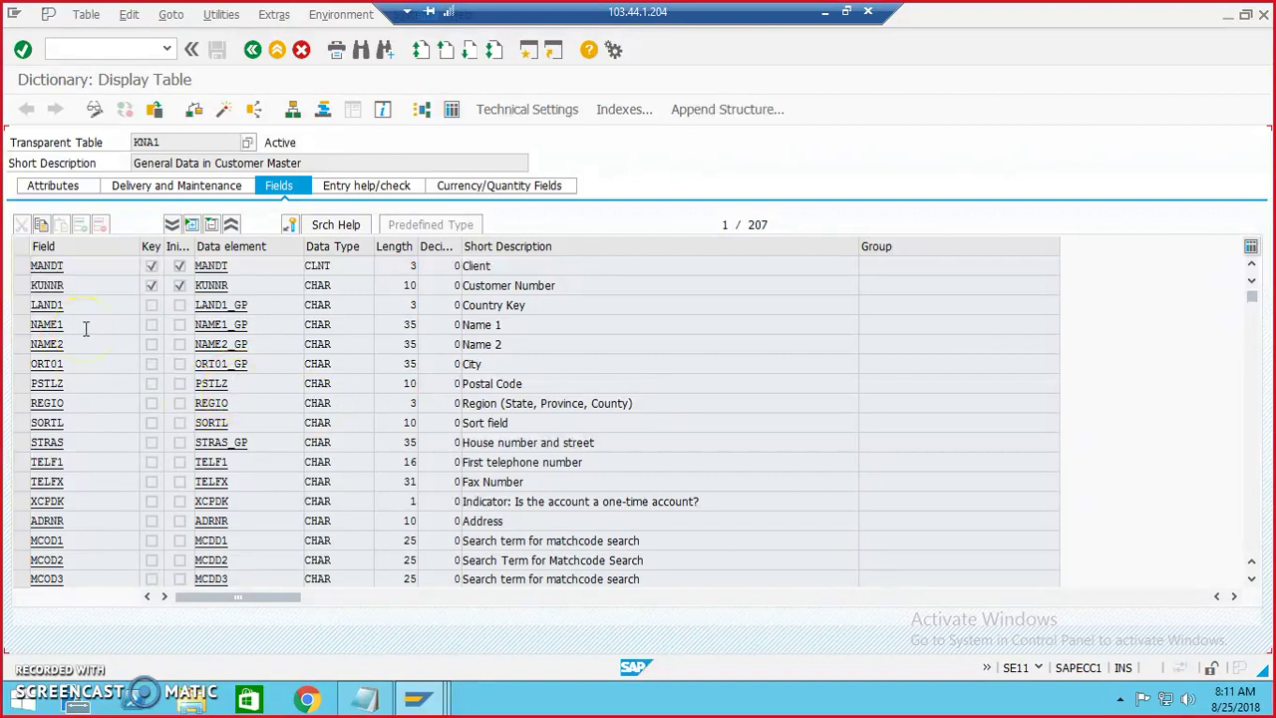
{"action": "scroll", "coordinate": [94, 365], "scroll_direction": "down", "scroll_amount": 3}
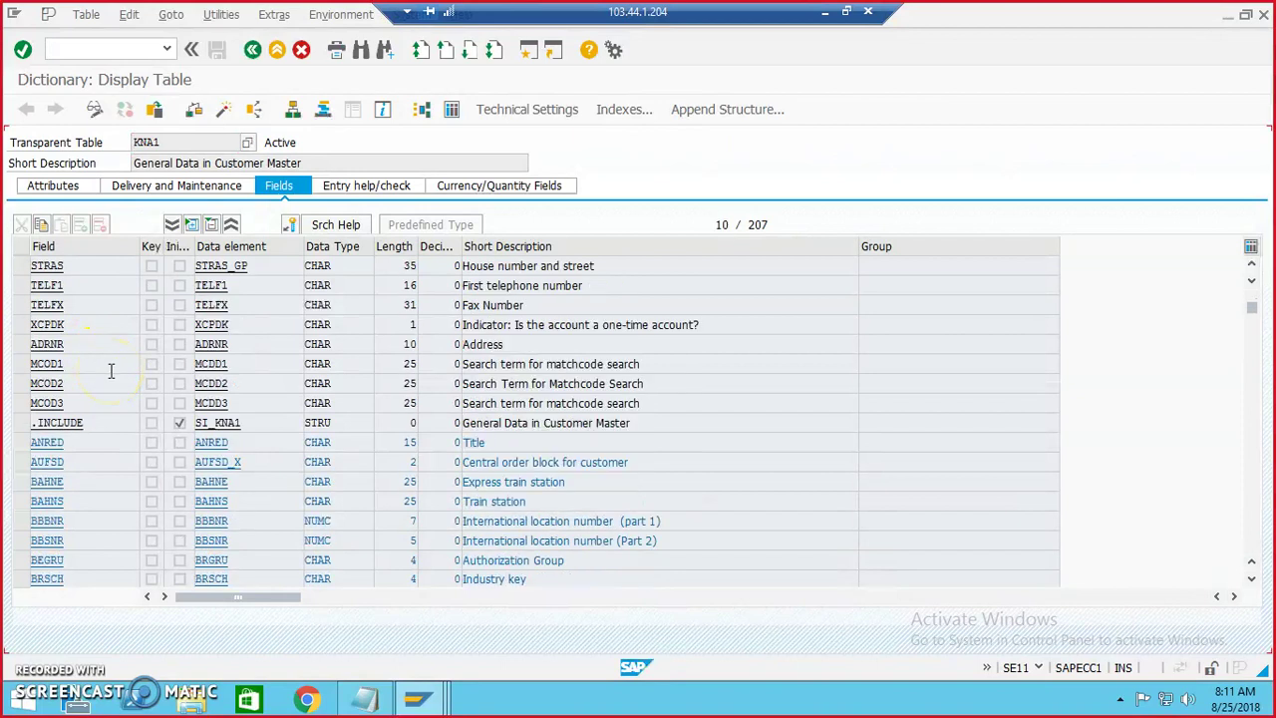
{"action": "scroll", "coordinate": [112, 371], "scroll_direction": "up", "scroll_amount": 3}
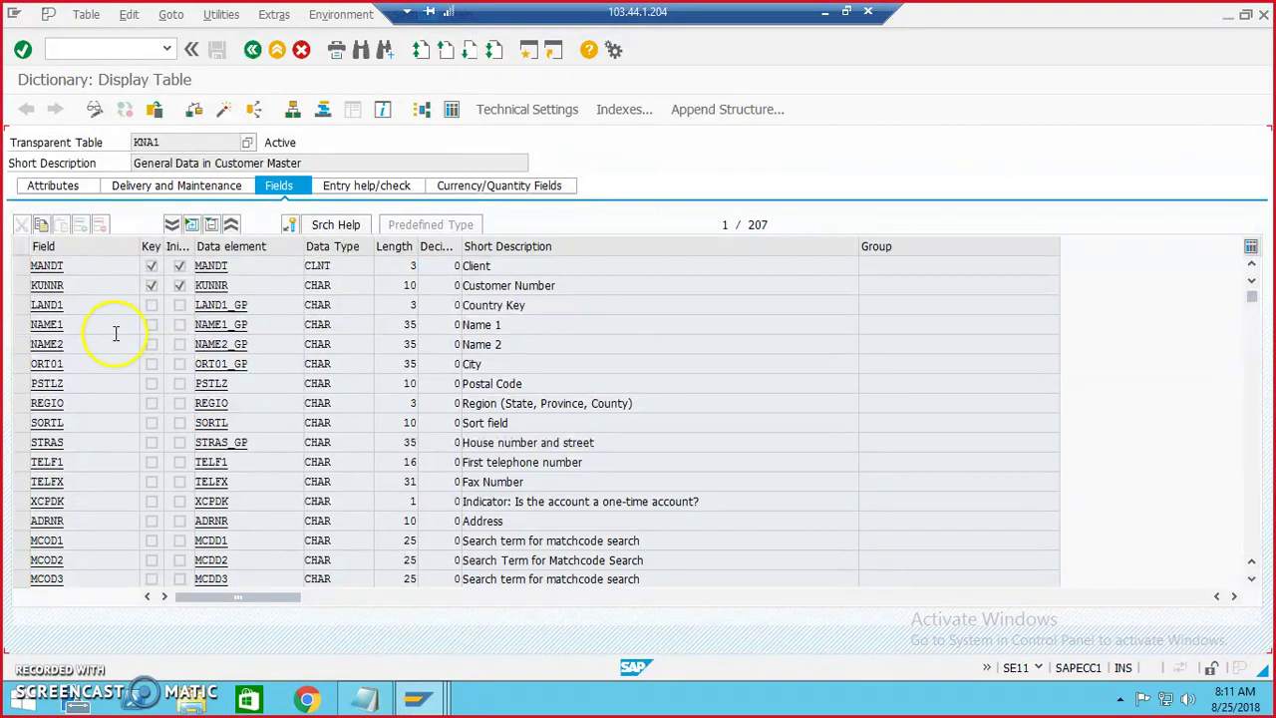
{"action": "left_click_drag", "start_coordinate": [104, 287], "coordinate": [10, 286]}
{"action": "left_click", "coordinate": [85, 308]}
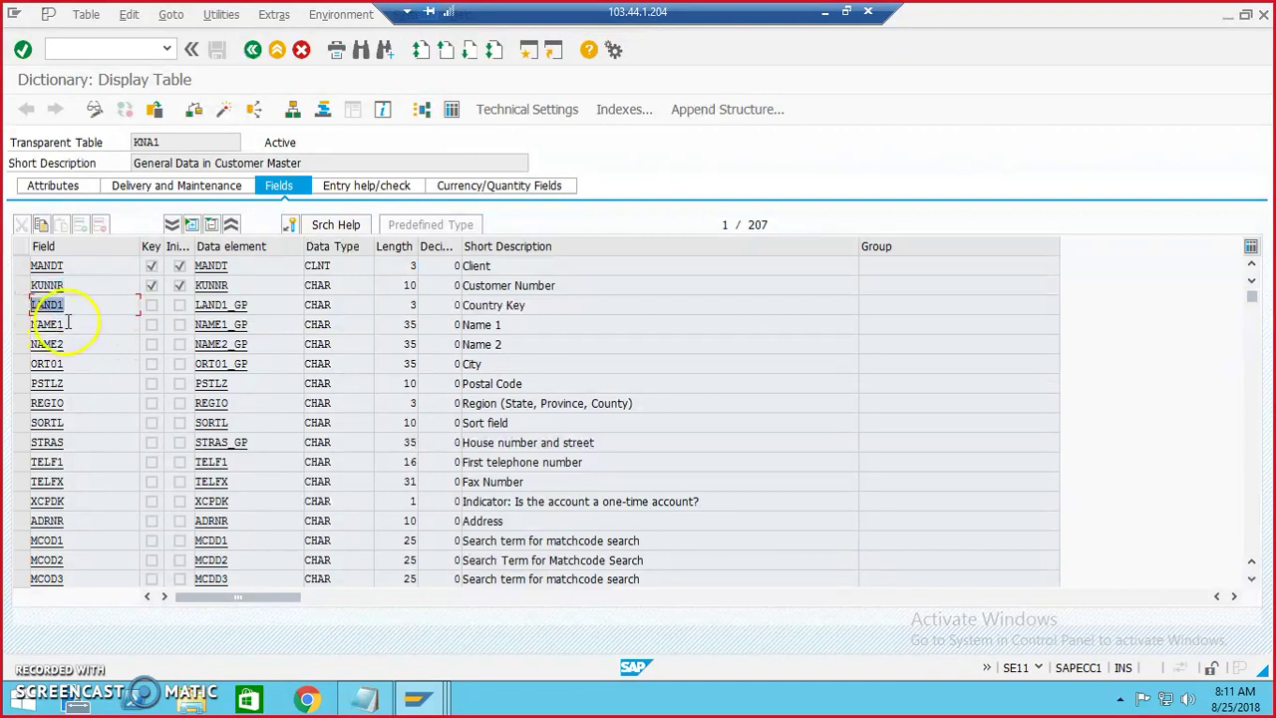
{"action": "left_click_drag", "start_coordinate": [68, 324], "coordinate": [32, 324]}
{"action": "left_click", "coordinate": [66, 285]}
{"action": "left_click", "coordinate": [80, 323]}
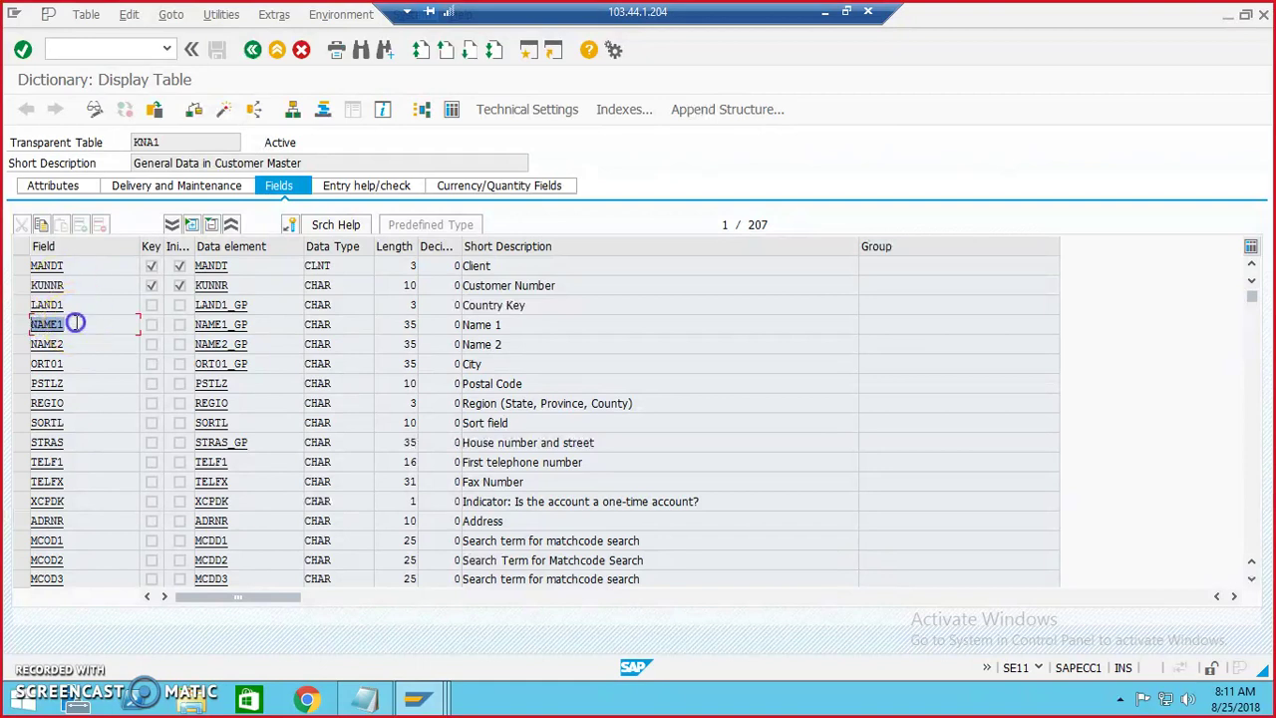
{"action": "scroll", "coordinate": [84, 339], "scroll_direction": "down", "scroll_amount": 2}
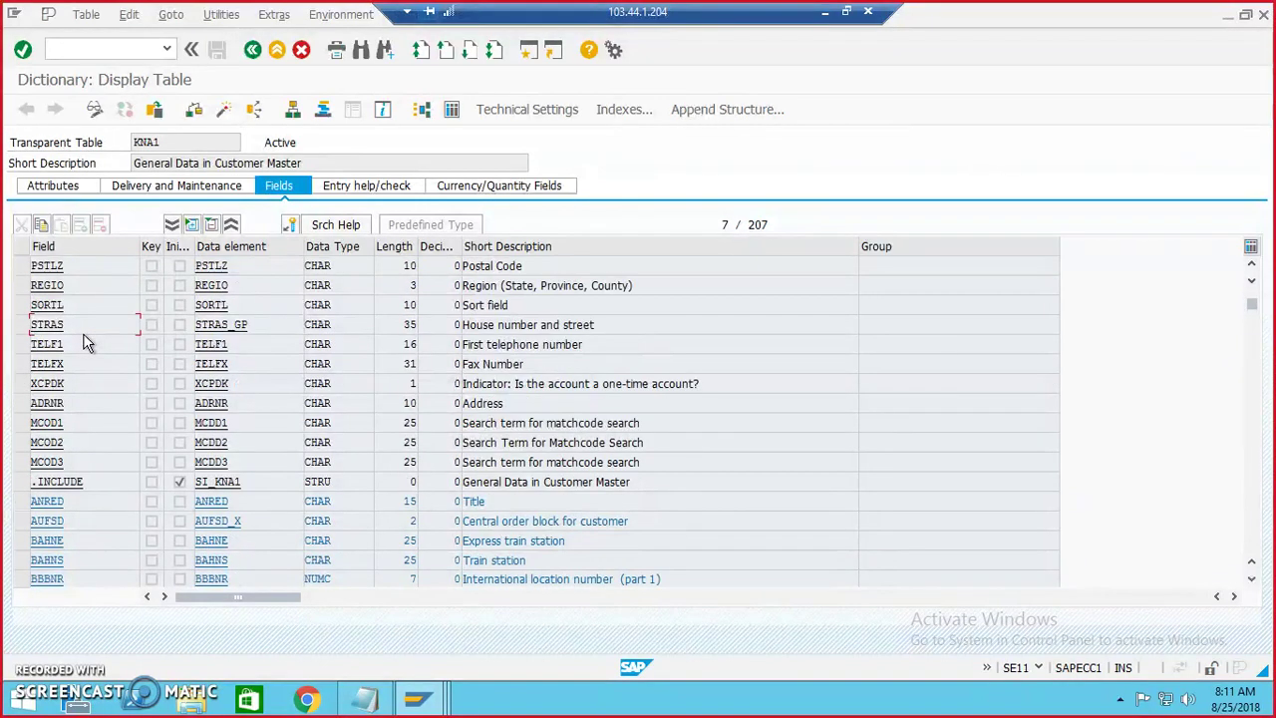
{"action": "scroll", "coordinate": [83, 339], "scroll_direction": "down", "scroll_amount": 2}
{"action": "scroll", "coordinate": [82, 333], "scroll_direction": "down", "scroll_amount": 1}
{"action": "left_click", "coordinate": [84, 485]}
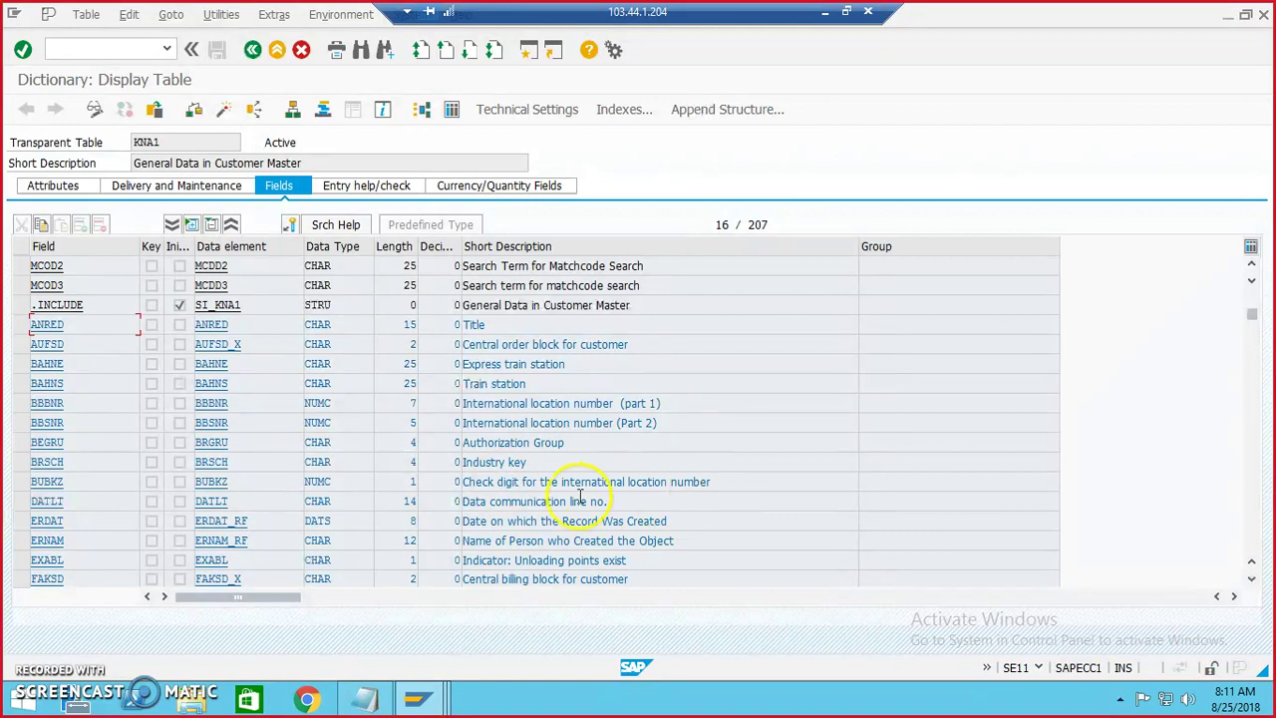
{"action": "left_click", "coordinate": [55, 481]}
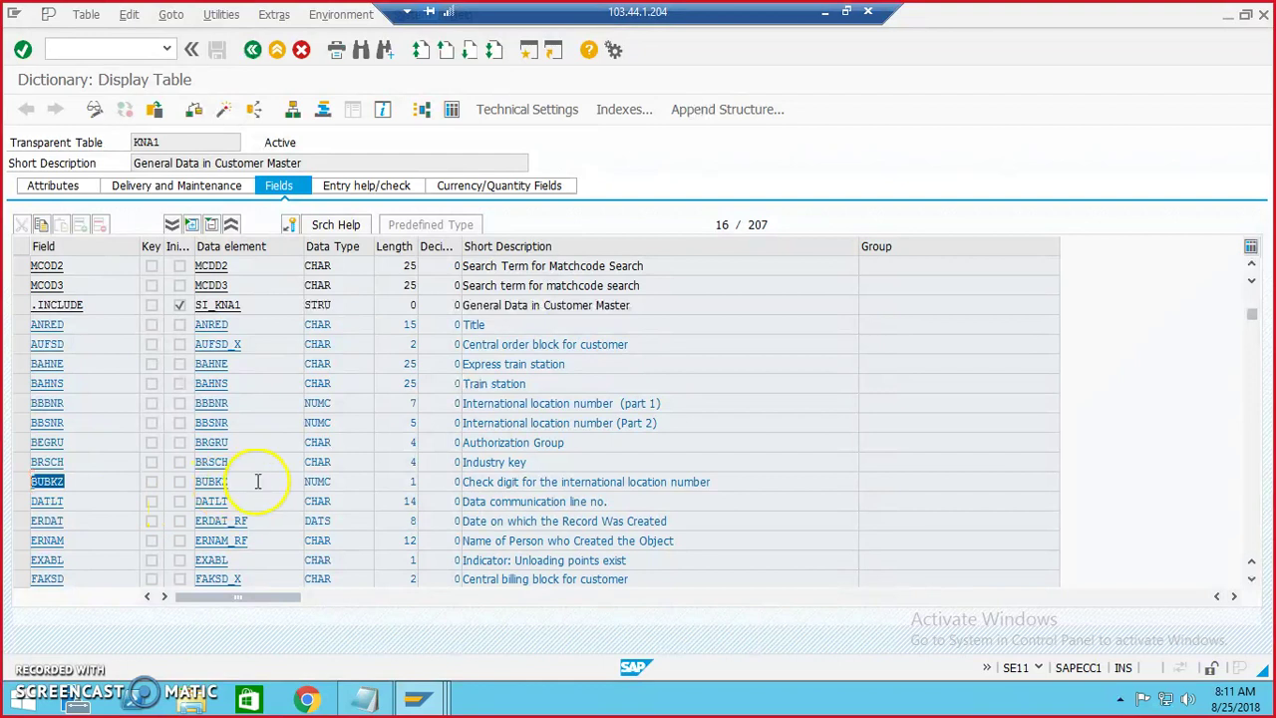
{"action": "scroll", "coordinate": [257, 481], "scroll_direction": "down", "scroll_amount": 1}
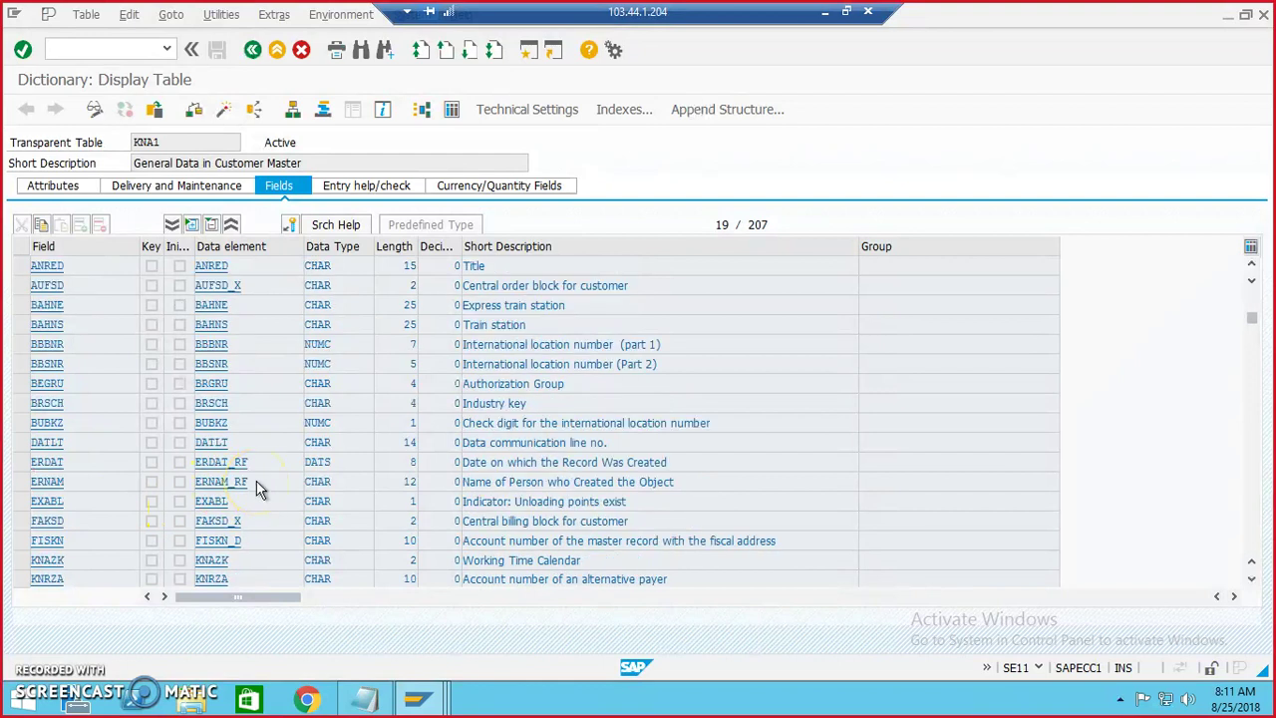
{"action": "scroll", "coordinate": [257, 486], "scroll_direction": "down", "scroll_amount": 2}
{"action": "scroll", "coordinate": [257, 481], "scroll_direction": "down", "scroll_amount": 5}
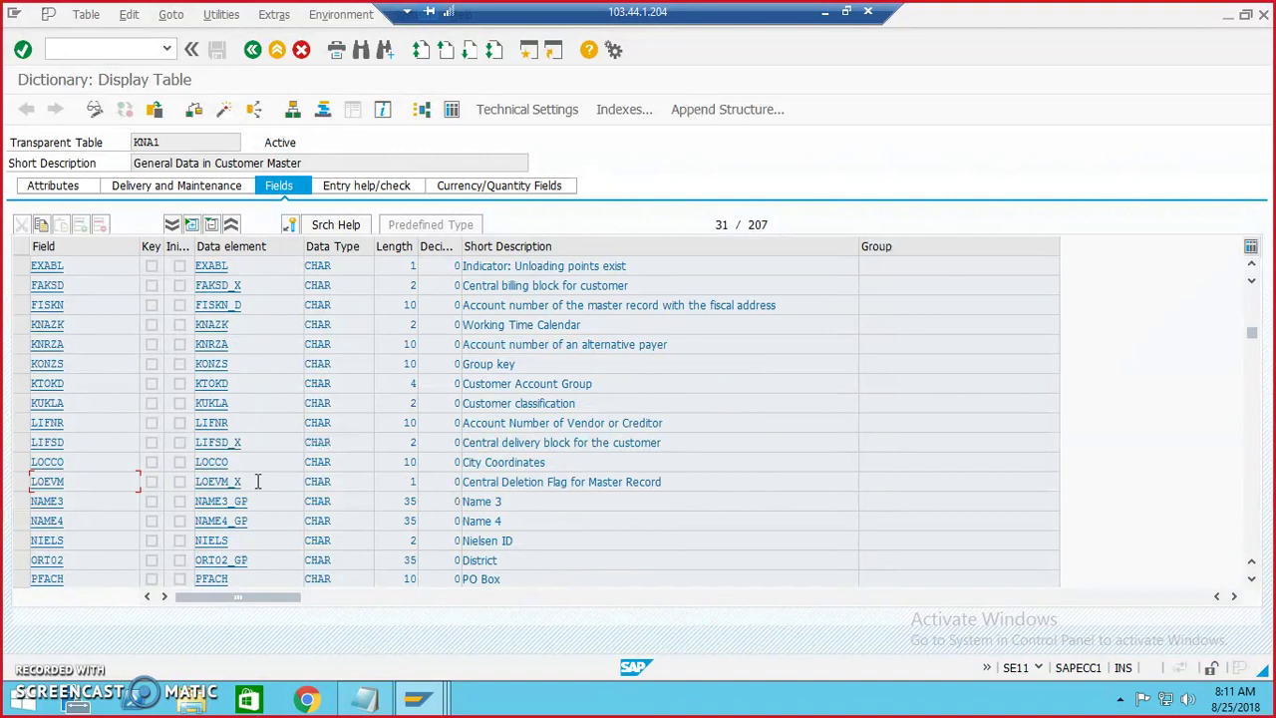
{"action": "scroll", "coordinate": [258, 481], "scroll_direction": "down", "scroll_amount": 6}
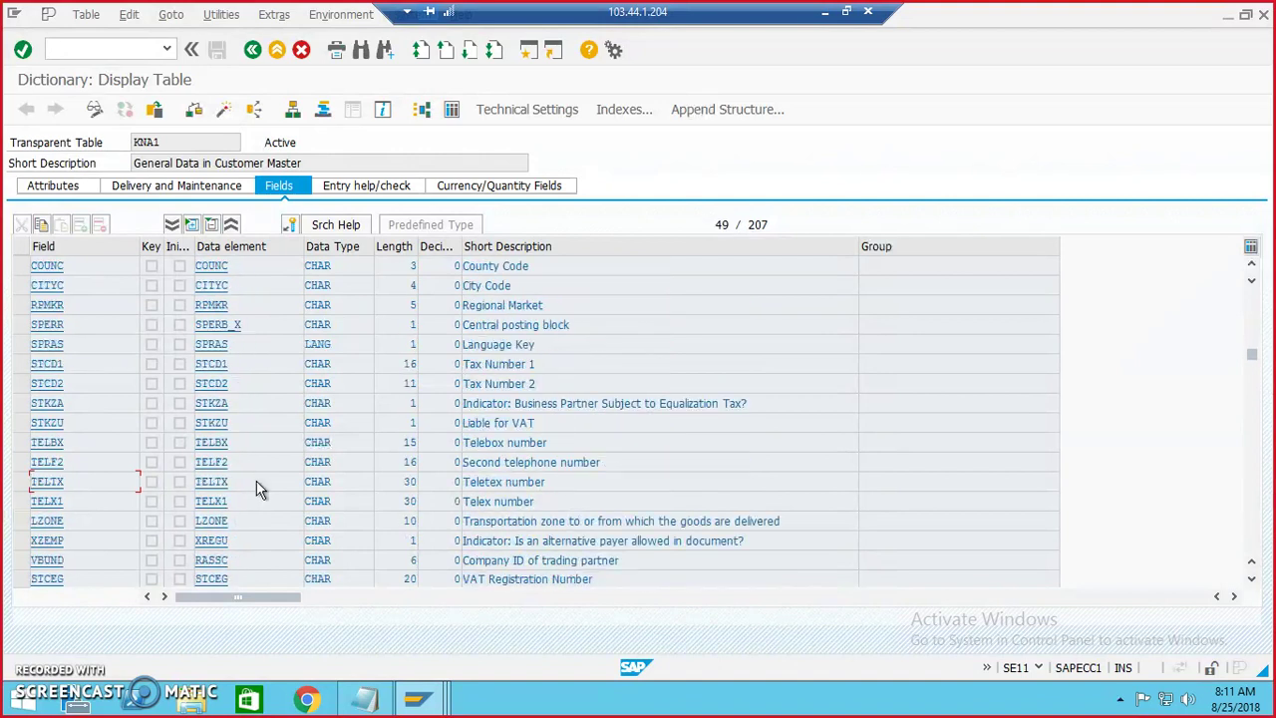
{"action": "scroll", "coordinate": [257, 481], "scroll_direction": "down", "scroll_amount": 4}
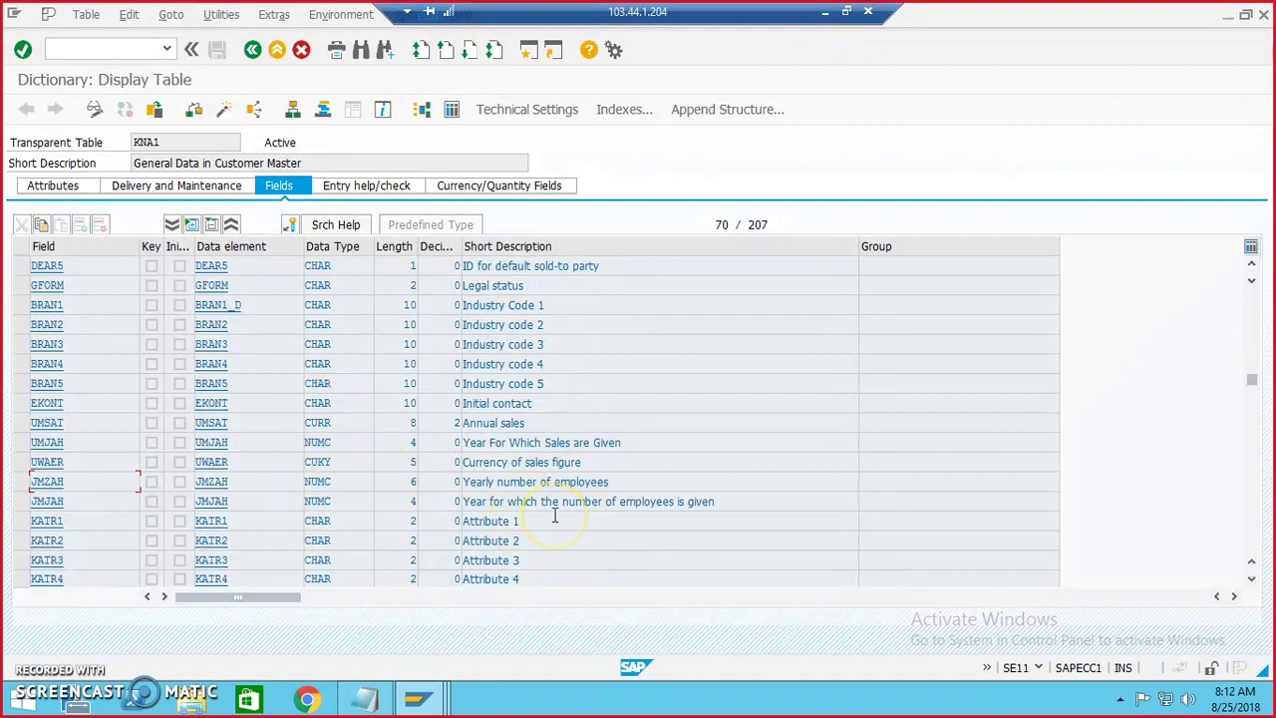
{"action": "scroll", "coordinate": [553, 544], "scroll_direction": "down", "scroll_amount": 5}
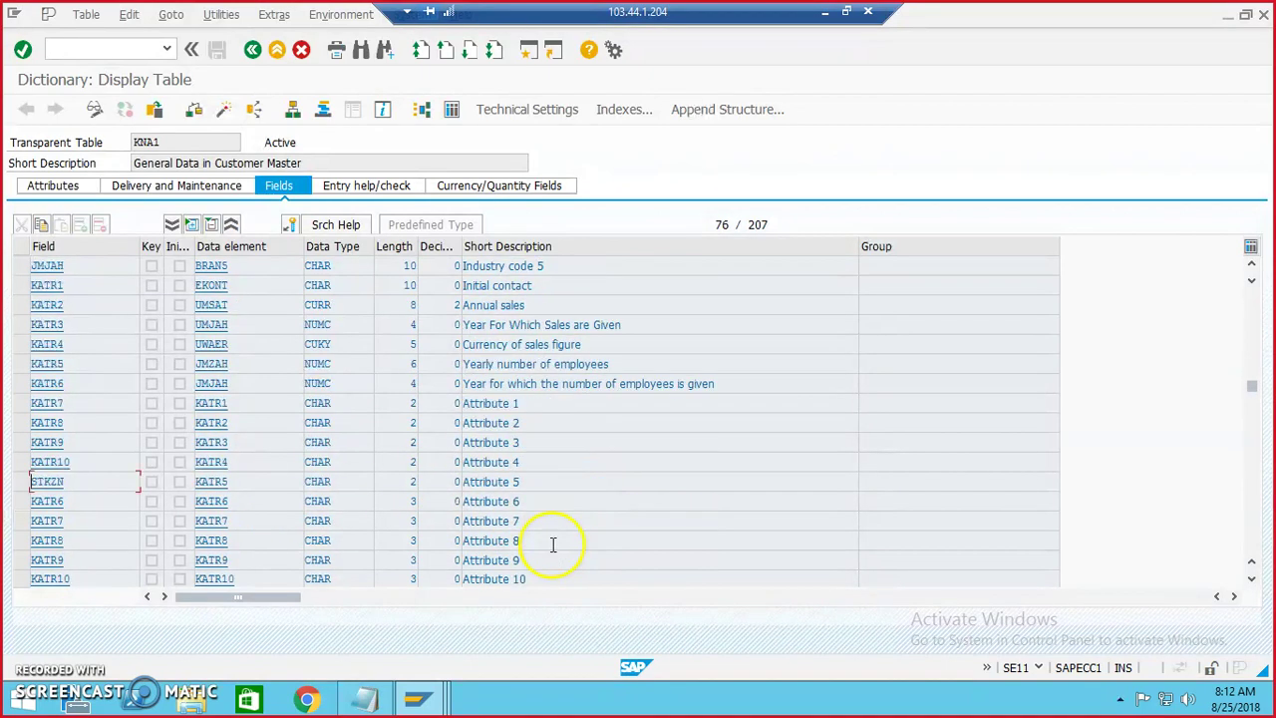
{"action": "scroll", "coordinate": [553, 546], "scroll_direction": "down", "scroll_amount": 3}
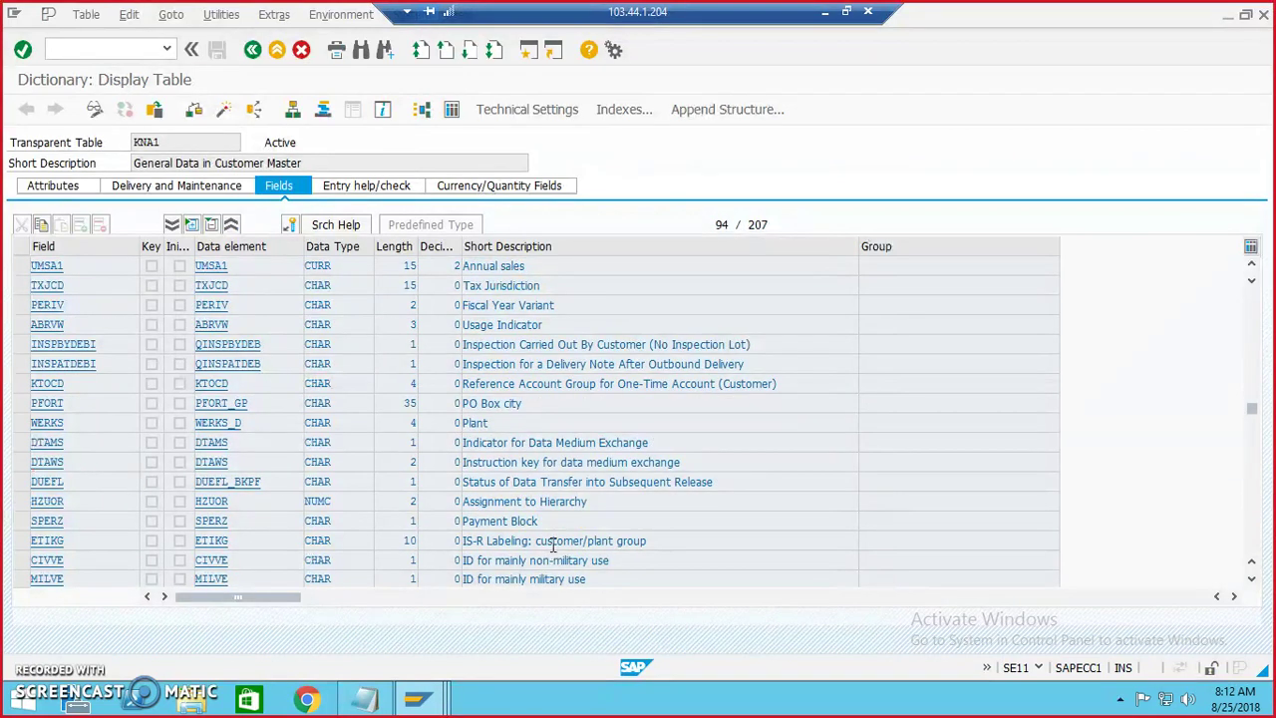
{"action": "scroll", "coordinate": [552, 545], "scroll_direction": "down", "scroll_amount": 1}
{"action": "scroll", "coordinate": [553, 546], "scroll_direction": "down", "scroll_amount": 2}
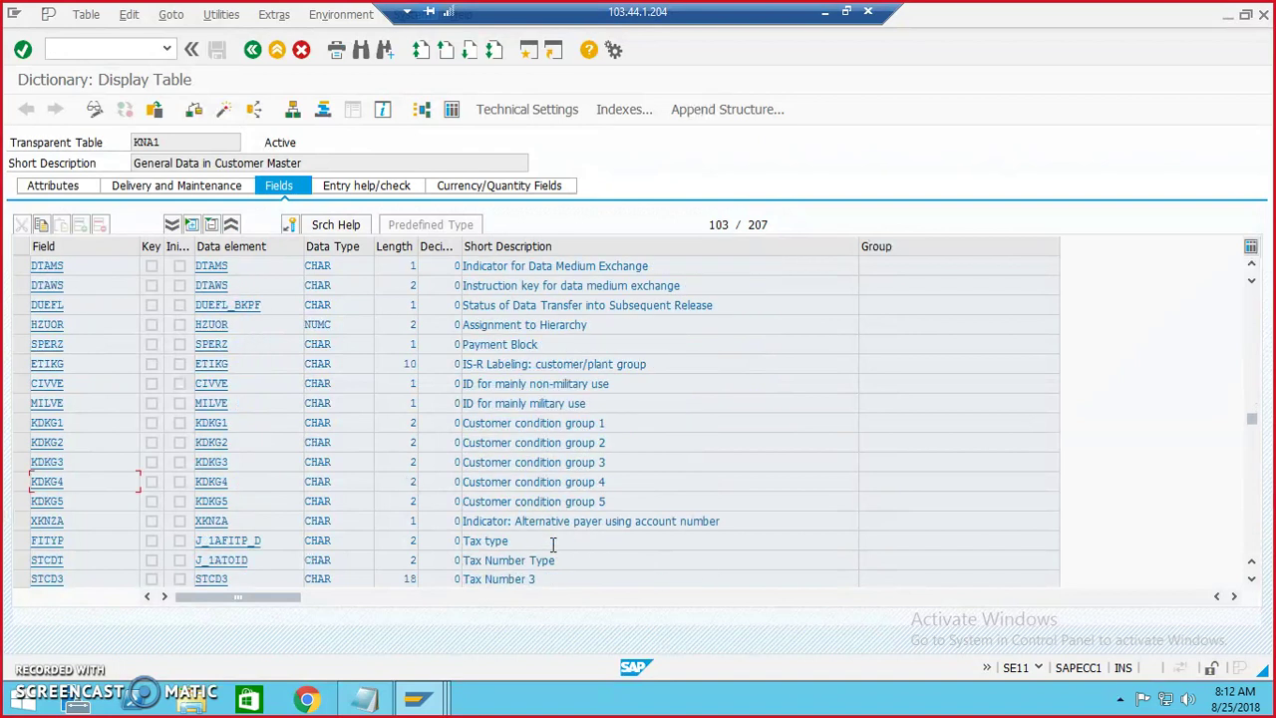
{"action": "scroll", "coordinate": [552, 545], "scroll_direction": "down", "scroll_amount": 5}
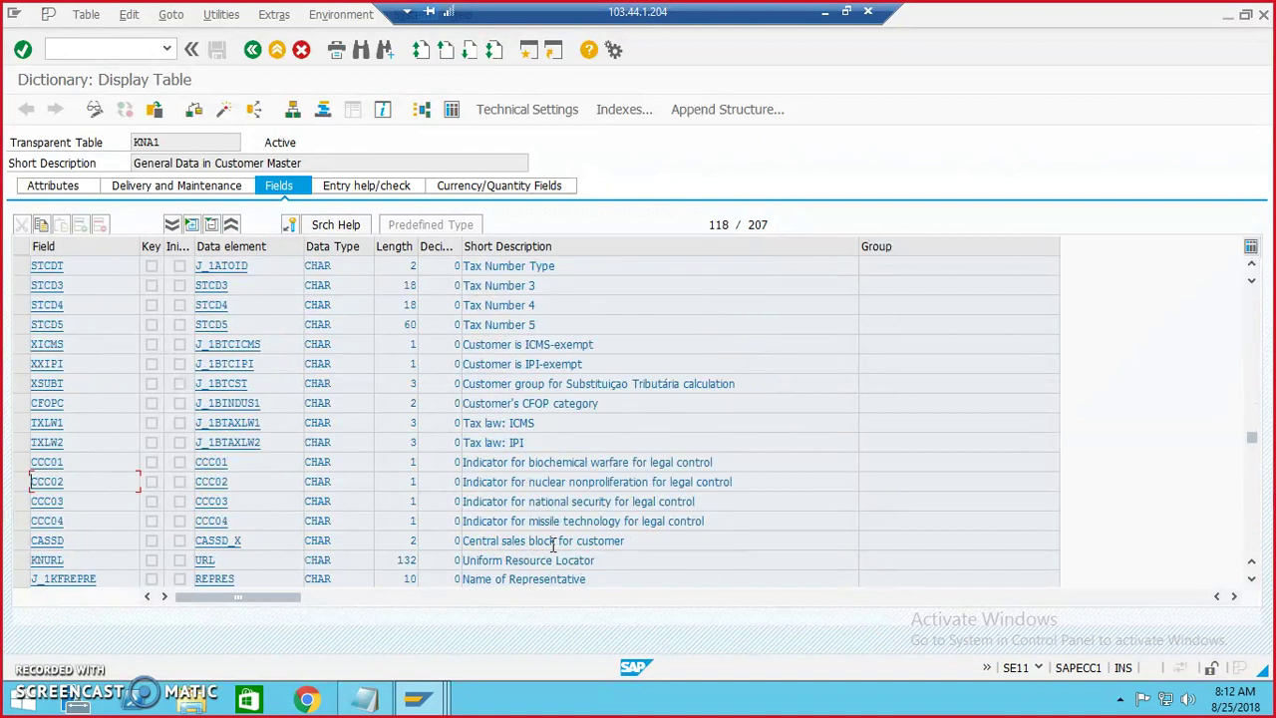
{"action": "scroll", "coordinate": [553, 548], "scroll_direction": "down", "scroll_amount": 2}
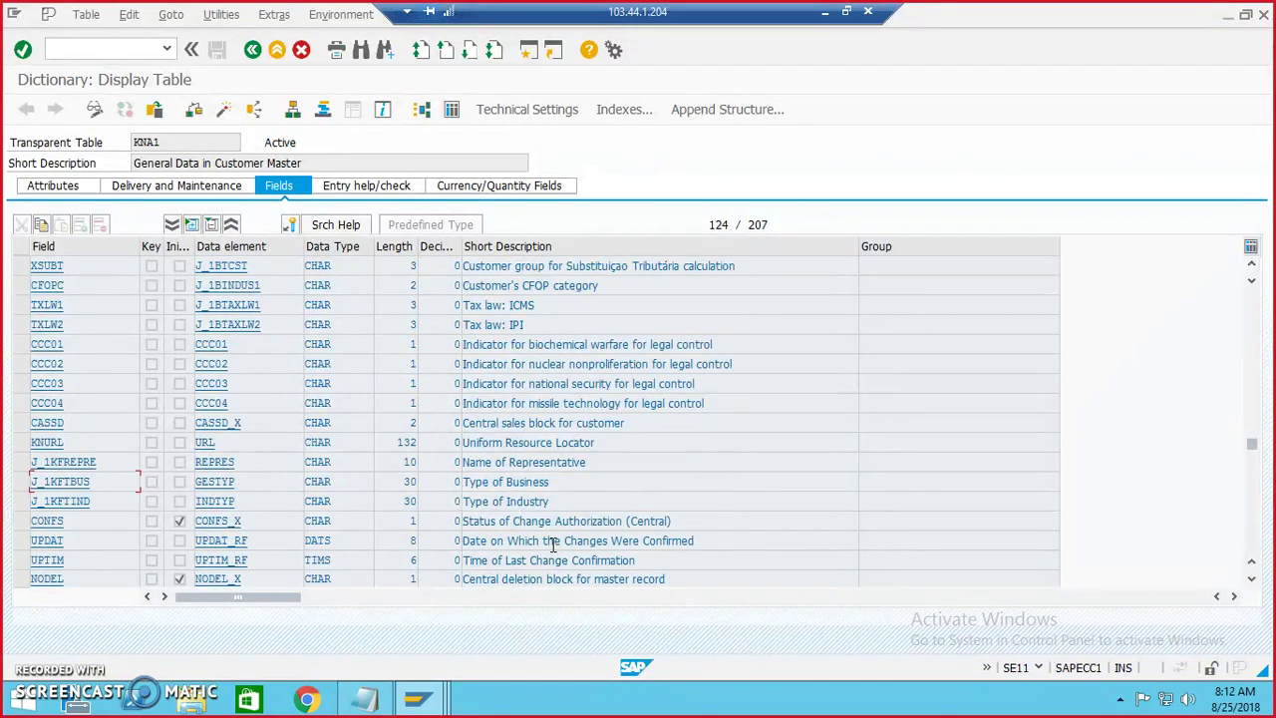
{"action": "scroll", "coordinate": [553, 547], "scroll_direction": "down", "scroll_amount": 2}
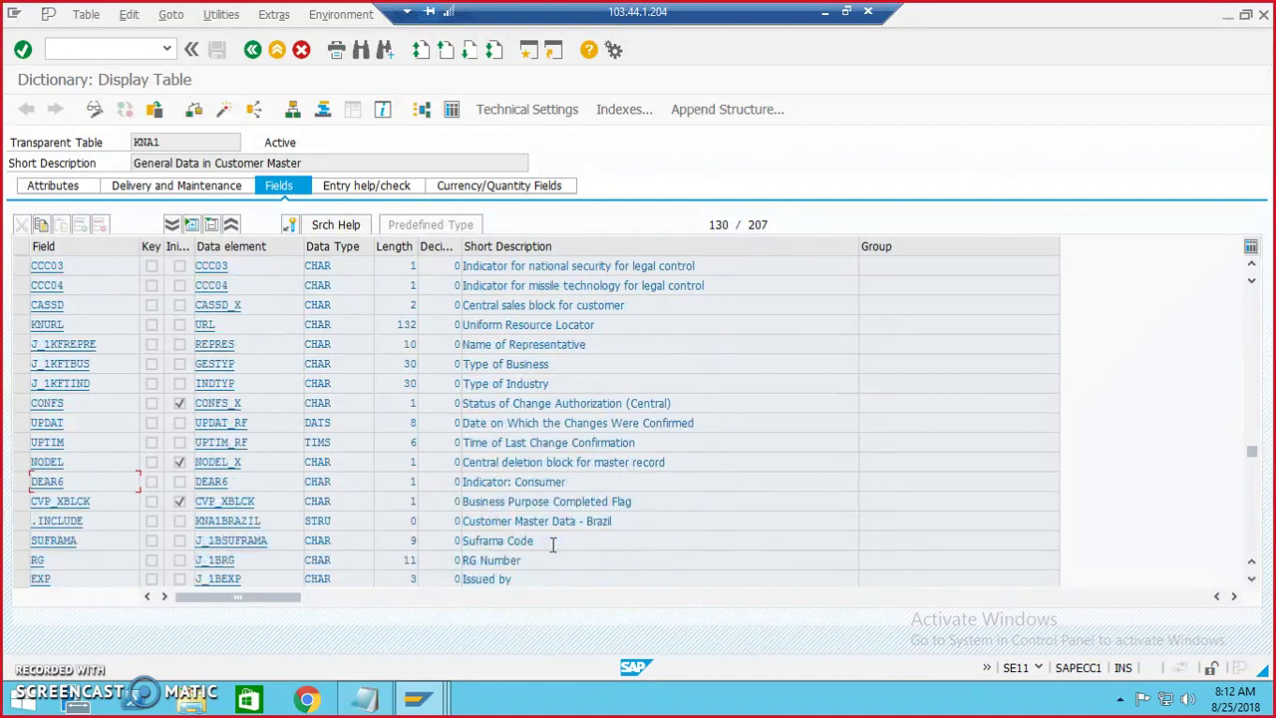
{"action": "scroll", "coordinate": [553, 548], "scroll_direction": "down", "scroll_amount": 1}
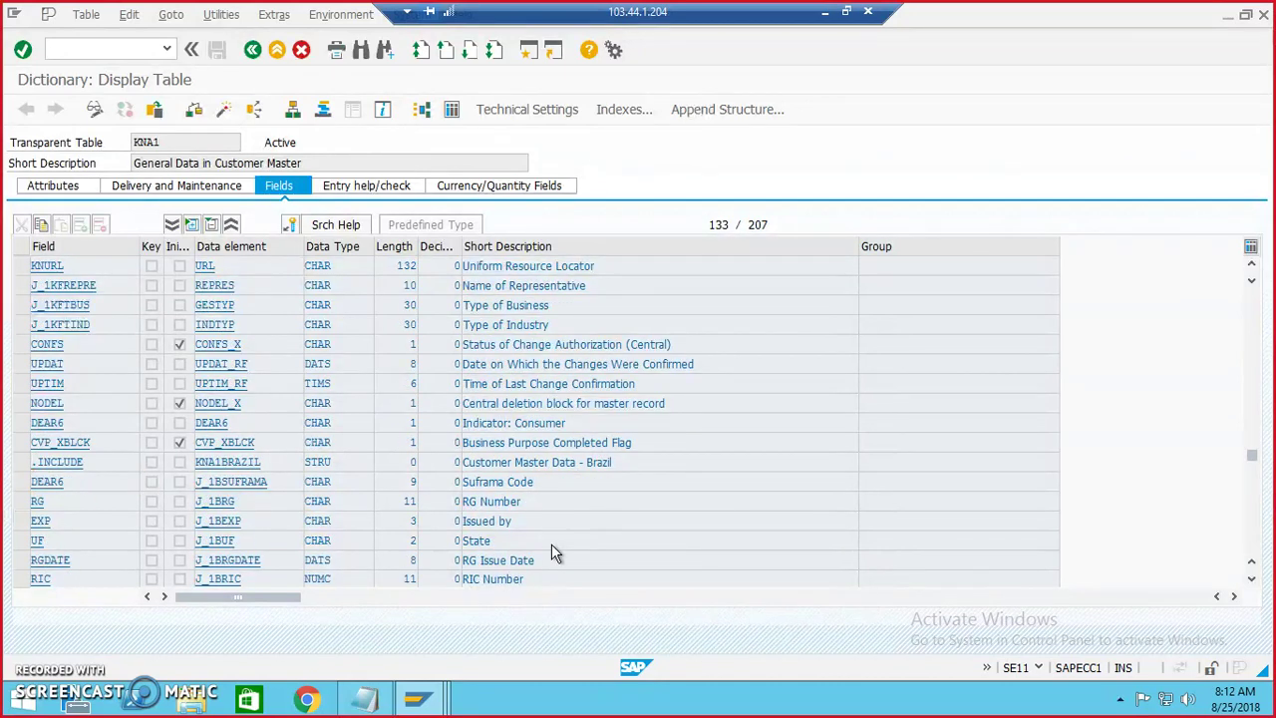
{"action": "scroll", "coordinate": [553, 544], "scroll_direction": "up", "scroll_amount": 14}
{"action": "scroll", "coordinate": [553, 547], "scroll_direction": "up", "scroll_amount": 10}
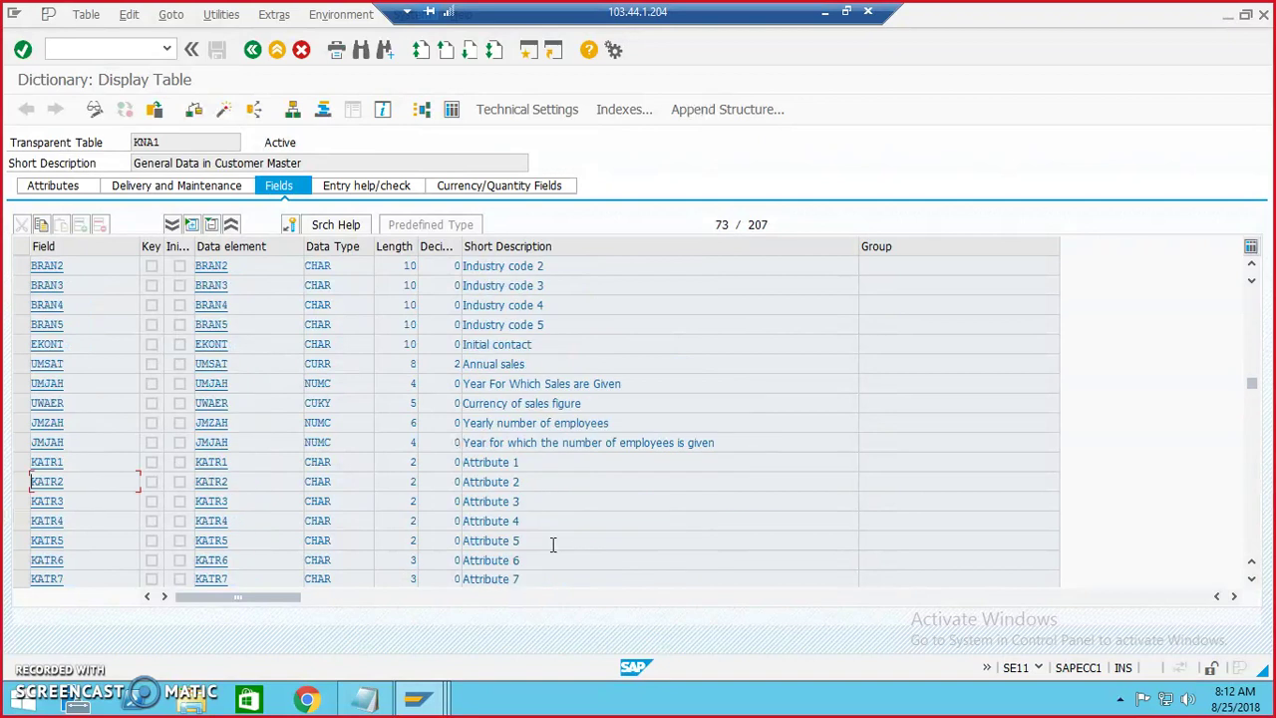
{"action": "scroll", "coordinate": [555, 549], "scroll_direction": "down", "scroll_amount": 1}
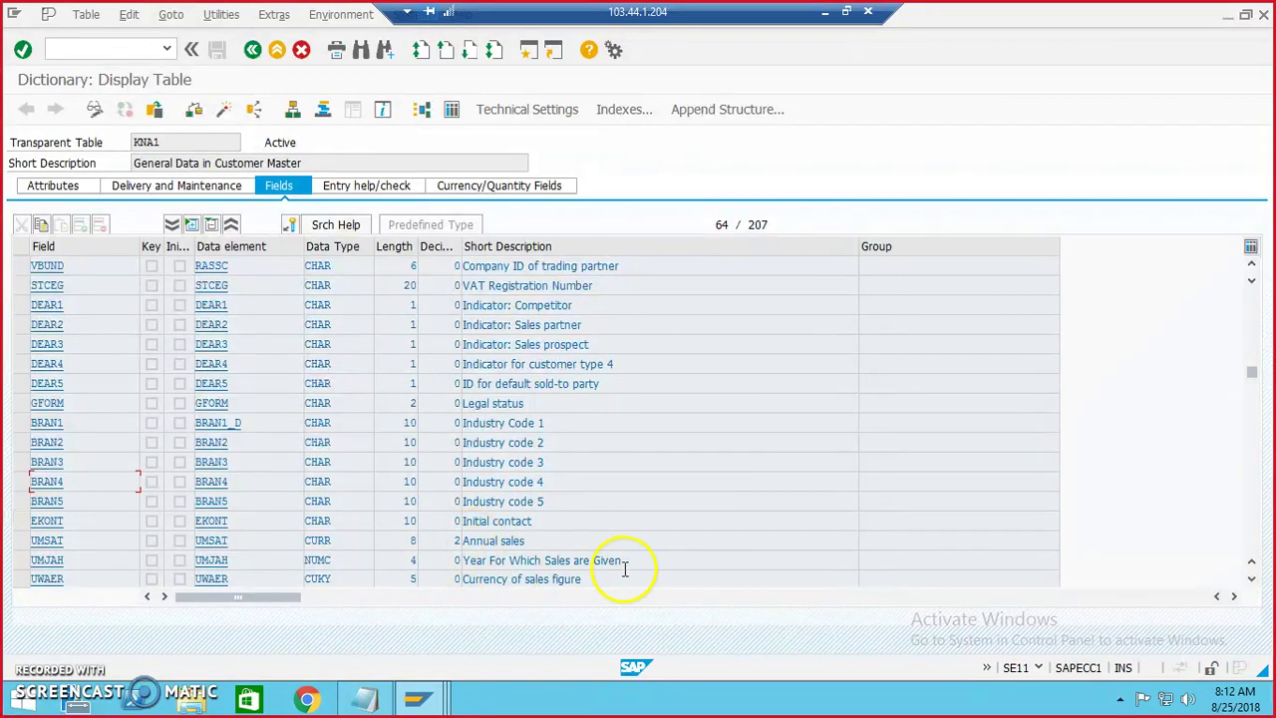
{"action": "left_click_drag", "start_coordinate": [641, 564], "coordinate": [463, 564]}
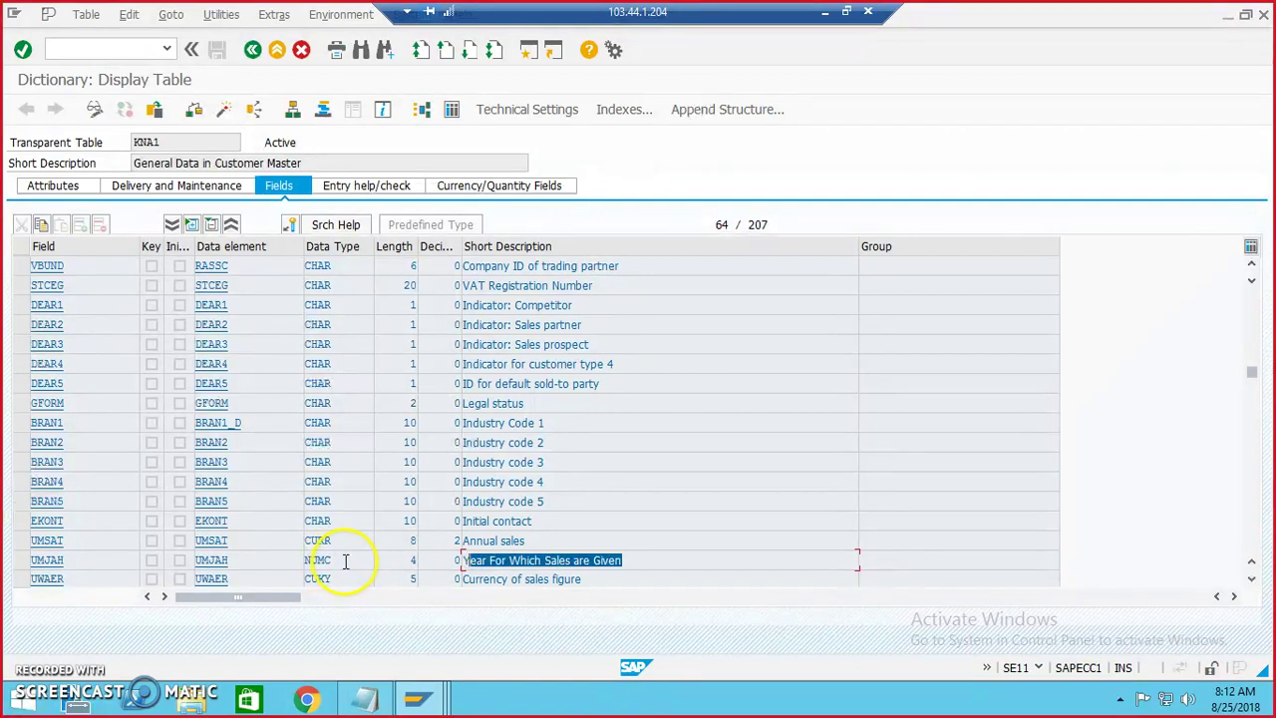
{"action": "scroll", "coordinate": [345, 563], "scroll_direction": "up", "scroll_amount": 7}
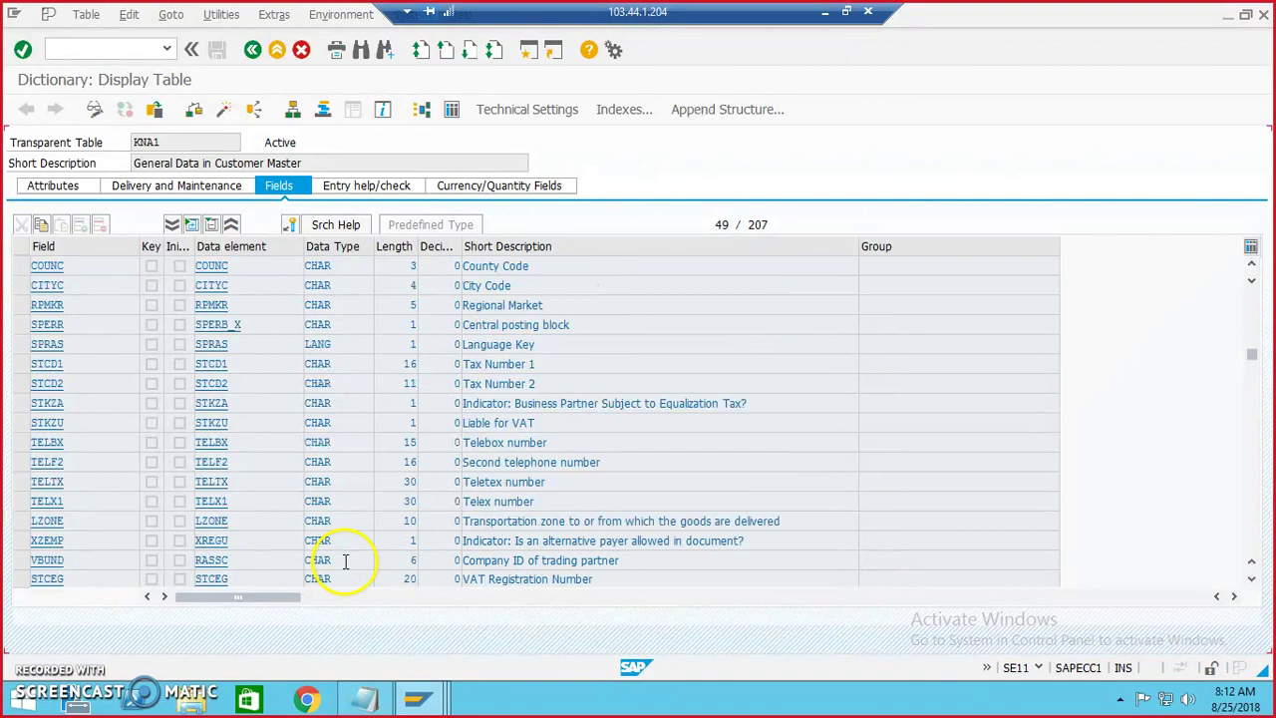
{"action": "scroll", "coordinate": [345, 566], "scroll_direction": "up", "scroll_amount": 9}
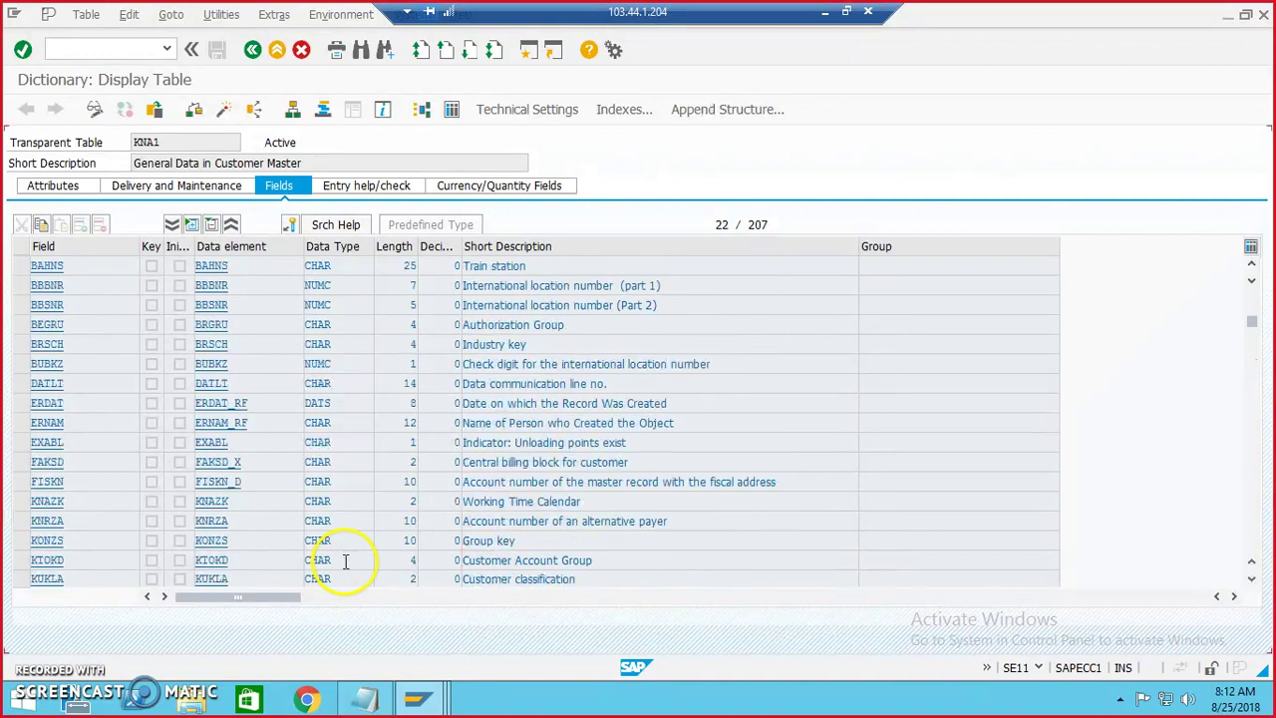
{"action": "scroll", "coordinate": [345, 566], "scroll_direction": "up", "scroll_amount": 4}
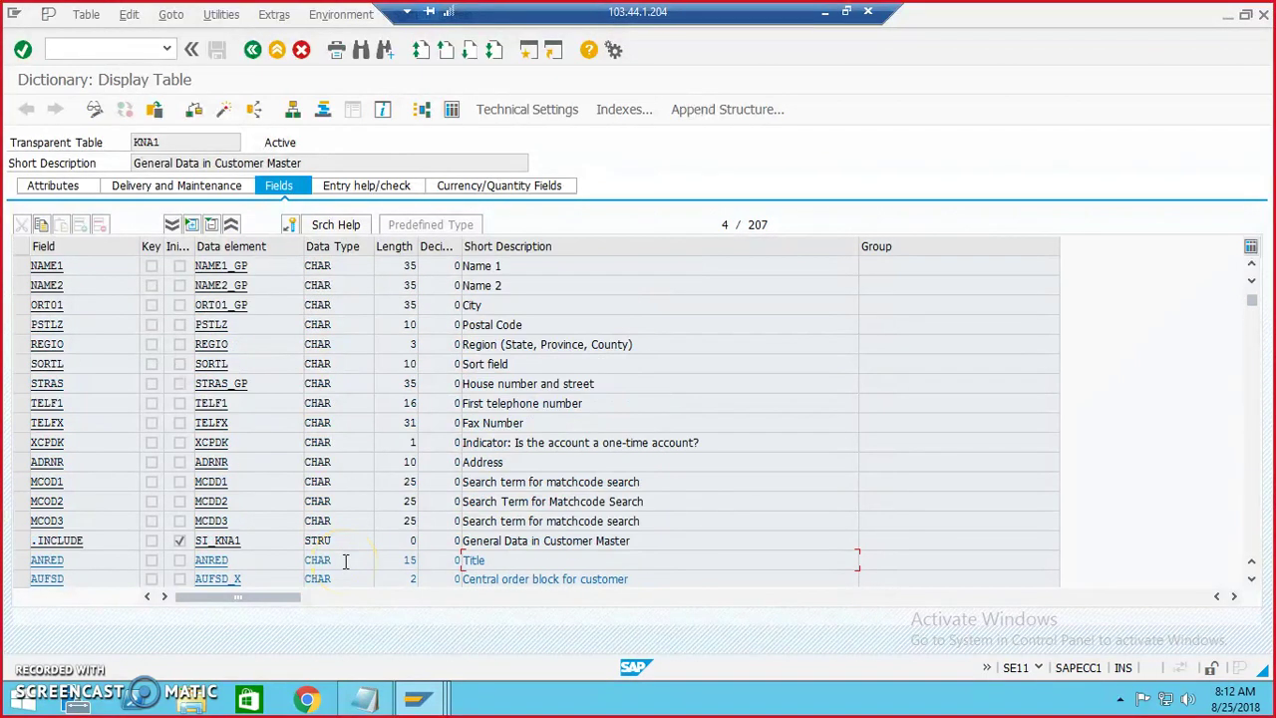
{"action": "scroll", "coordinate": [345, 562], "scroll_direction": "down", "scroll_amount": 1}
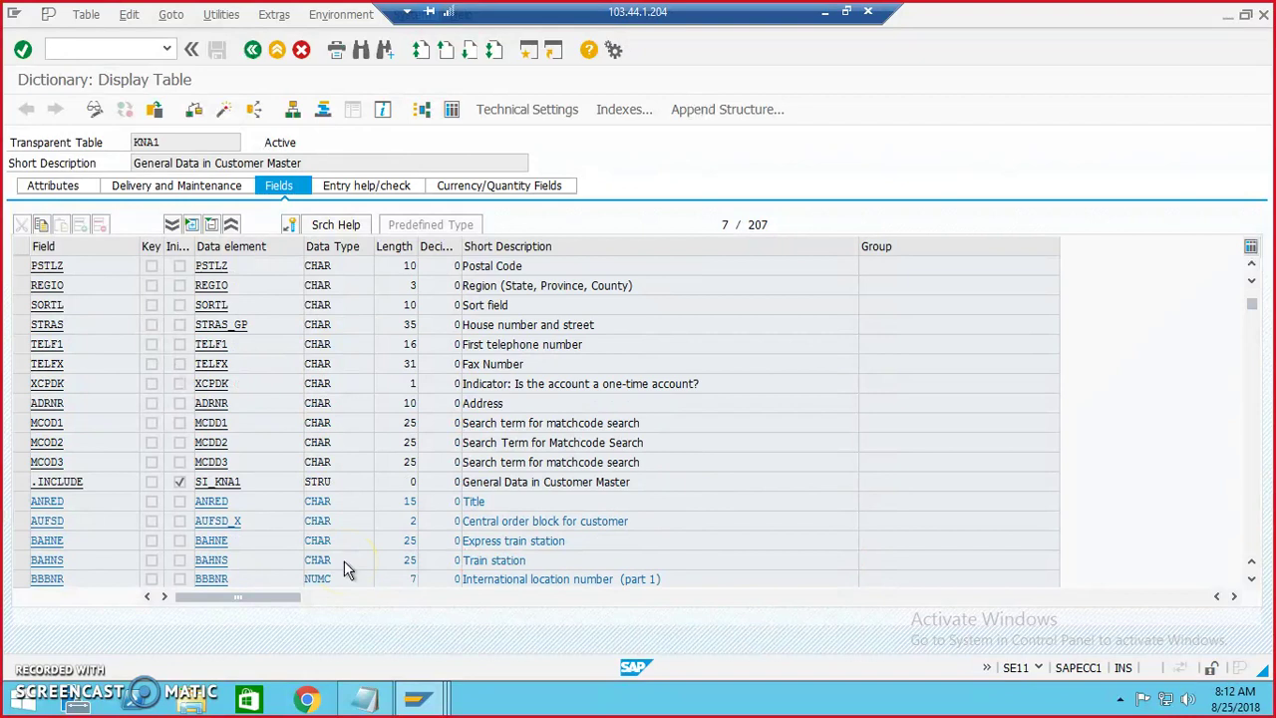
{"action": "scroll", "coordinate": [345, 566], "scroll_direction": "down", "scroll_amount": 1}
{"action": "left_click_drag", "start_coordinate": [679, 519], "coordinate": [461, 521]}
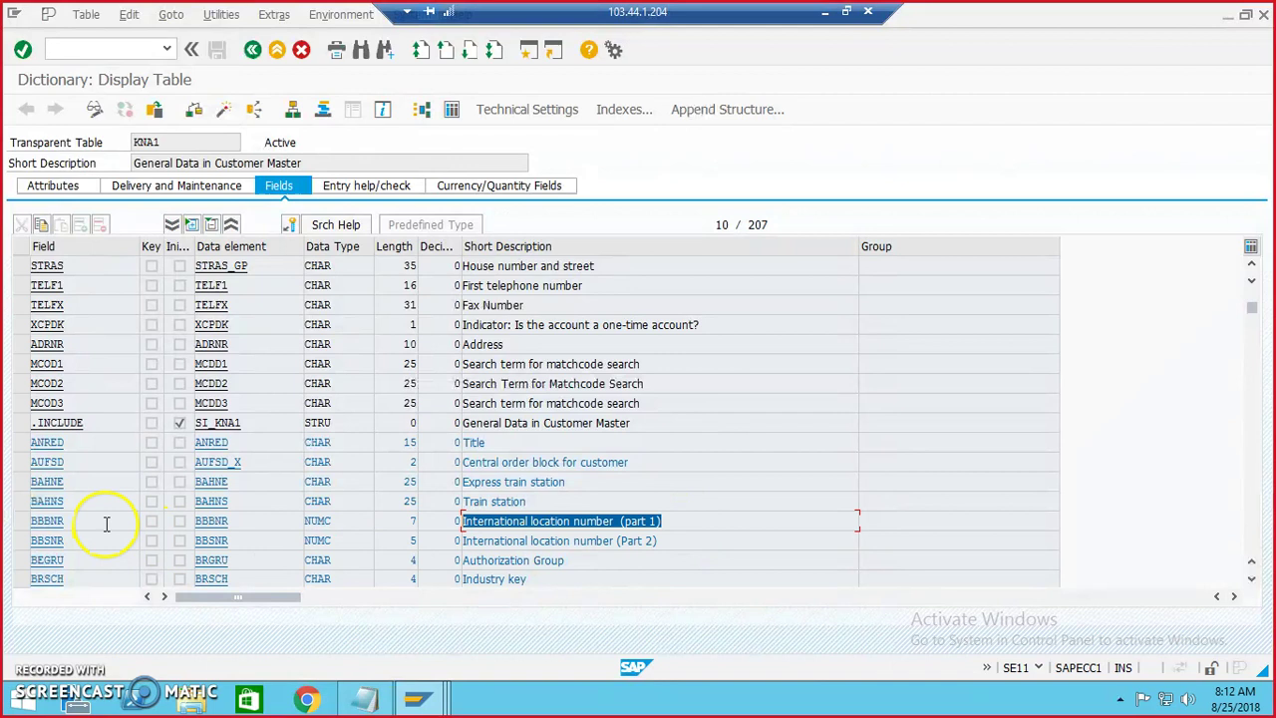
{"action": "left_click_drag", "start_coordinate": [105, 523], "coordinate": [17, 519]}
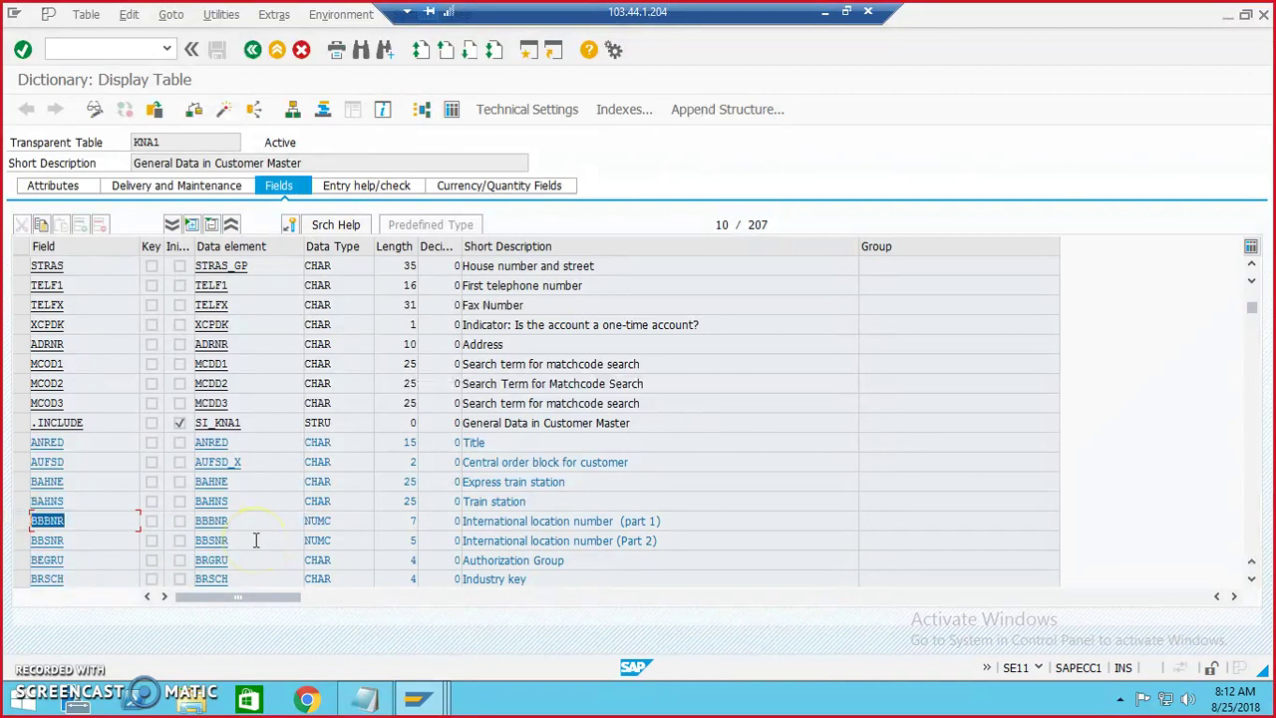
{"action": "scroll", "coordinate": [251, 539], "scroll_direction": "up", "scroll_amount": 3}
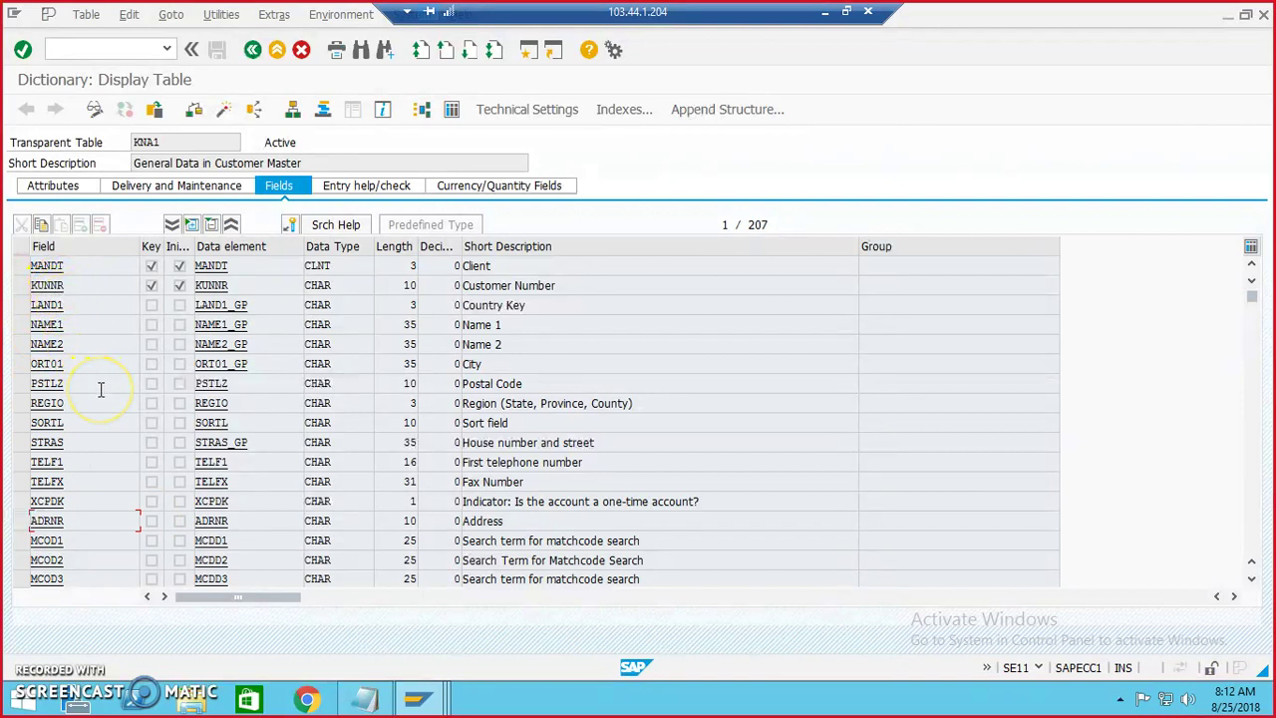
{"action": "scroll", "coordinate": [103, 397], "scroll_direction": "down", "scroll_amount": 2}
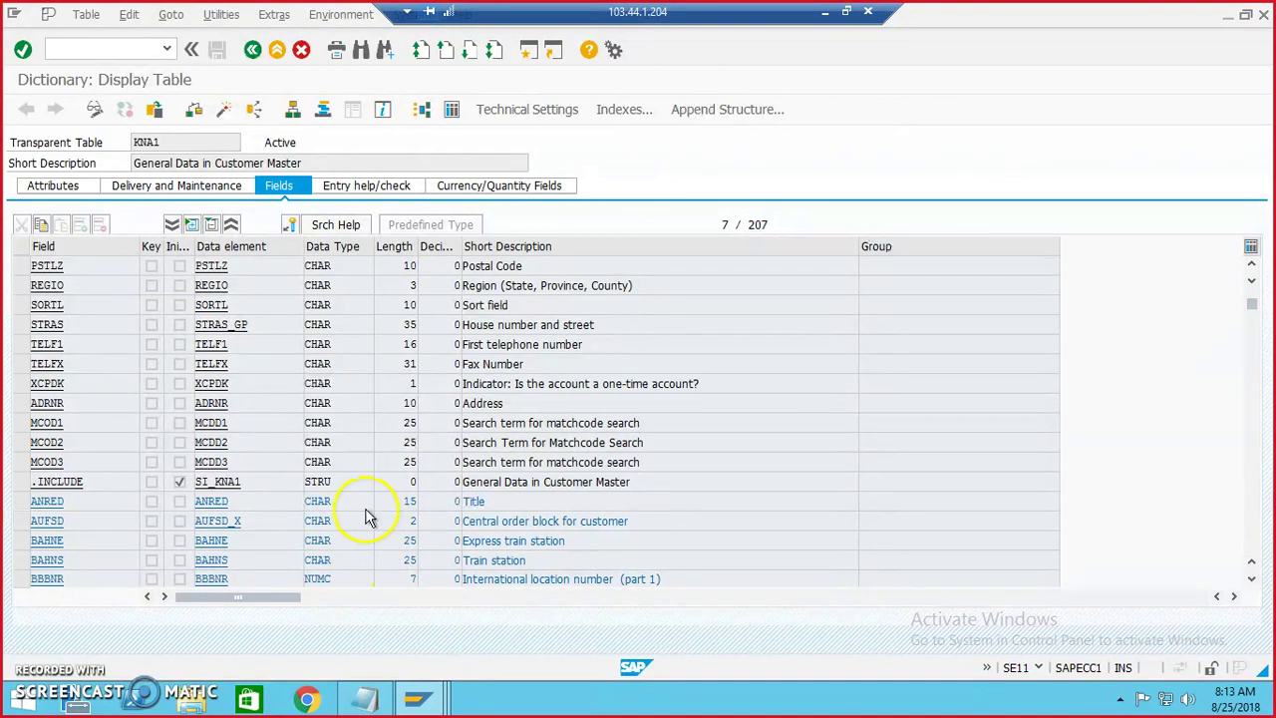
{"action": "scroll", "coordinate": [366, 510], "scroll_direction": "up", "scroll_amount": 2}
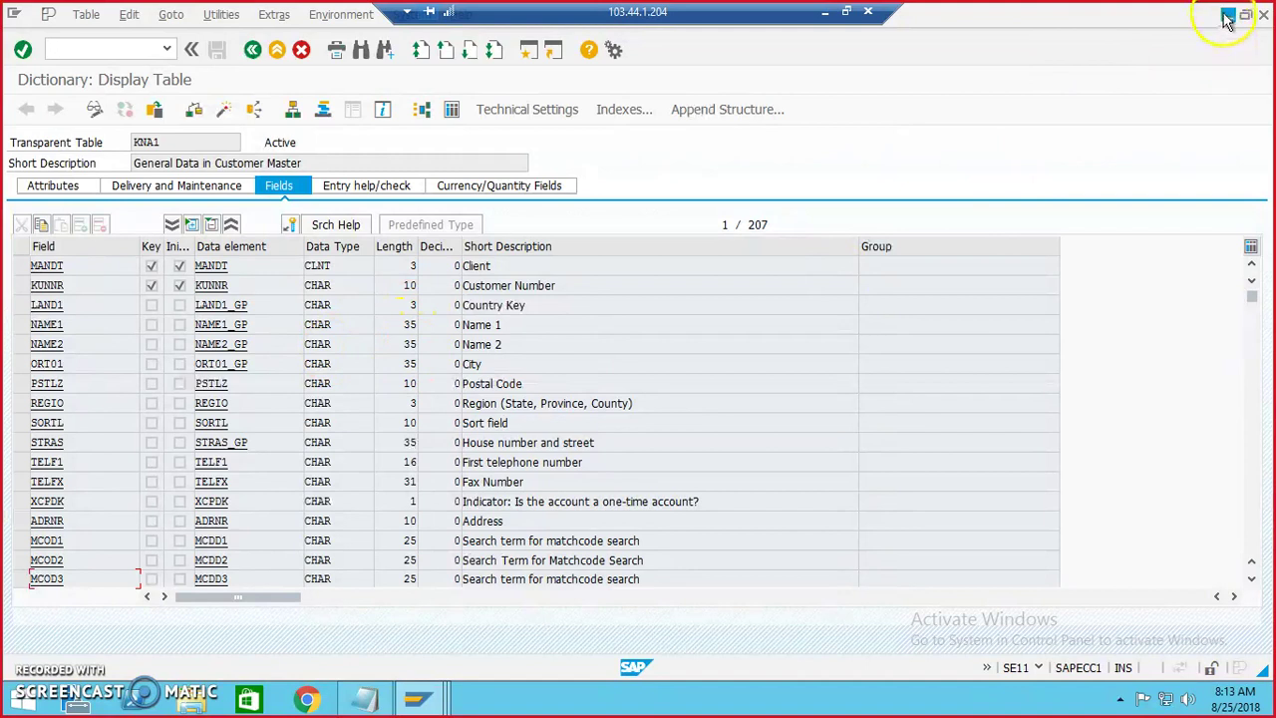
Switch from the Data Warehousing Workbench to the Edit InfoObjects start screen.
{"action": "left_click", "coordinate": [417, 697]}
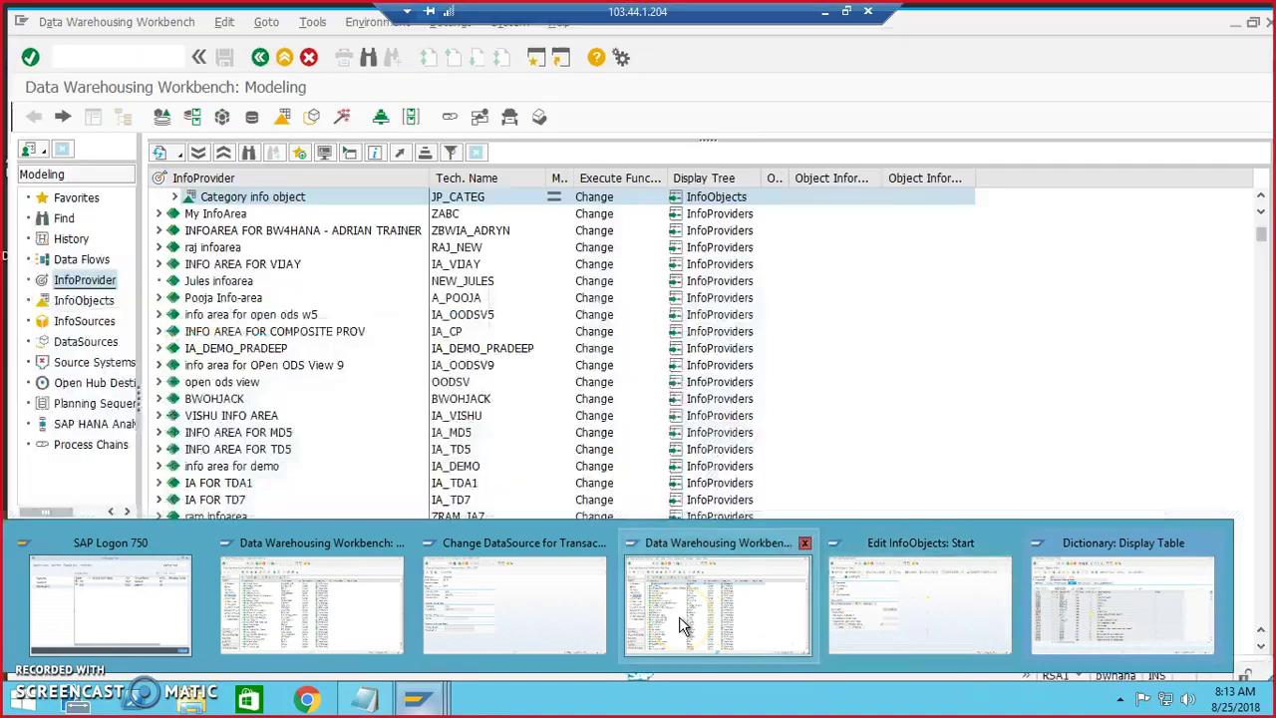
{"action": "left_click", "coordinate": [682, 625]}
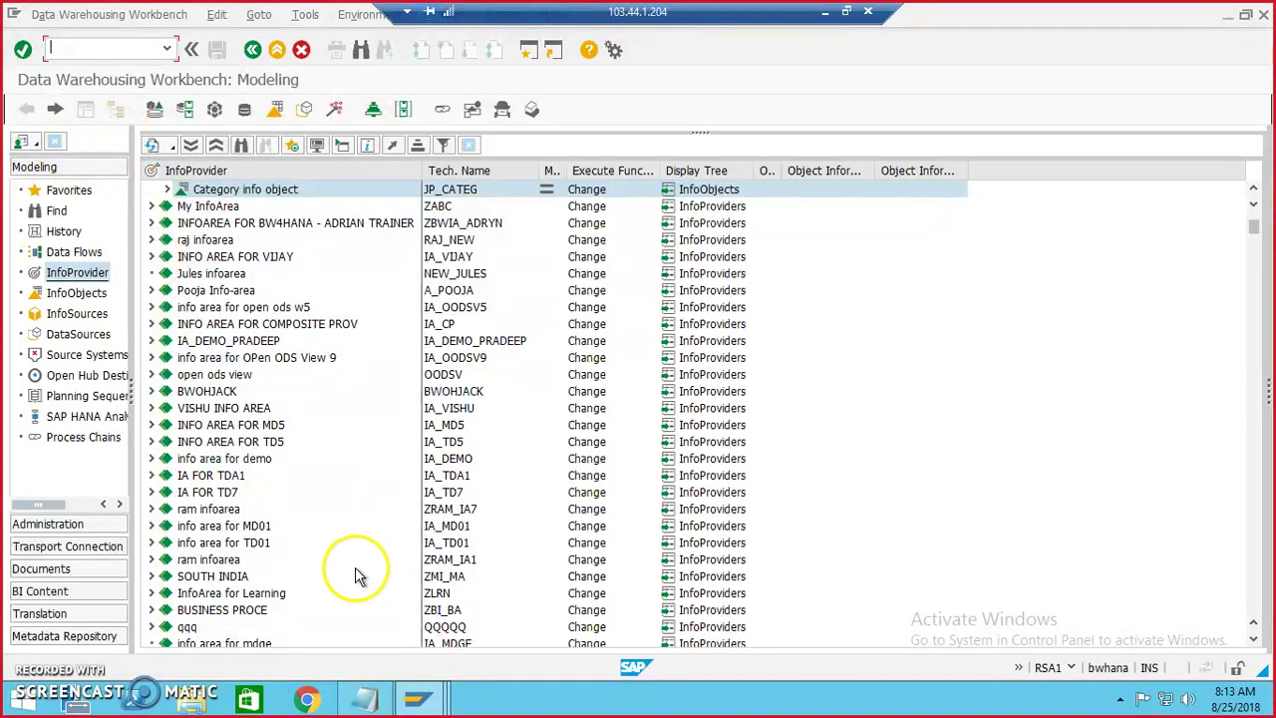
{"action": "mouse_move", "coordinate": [417, 703]}
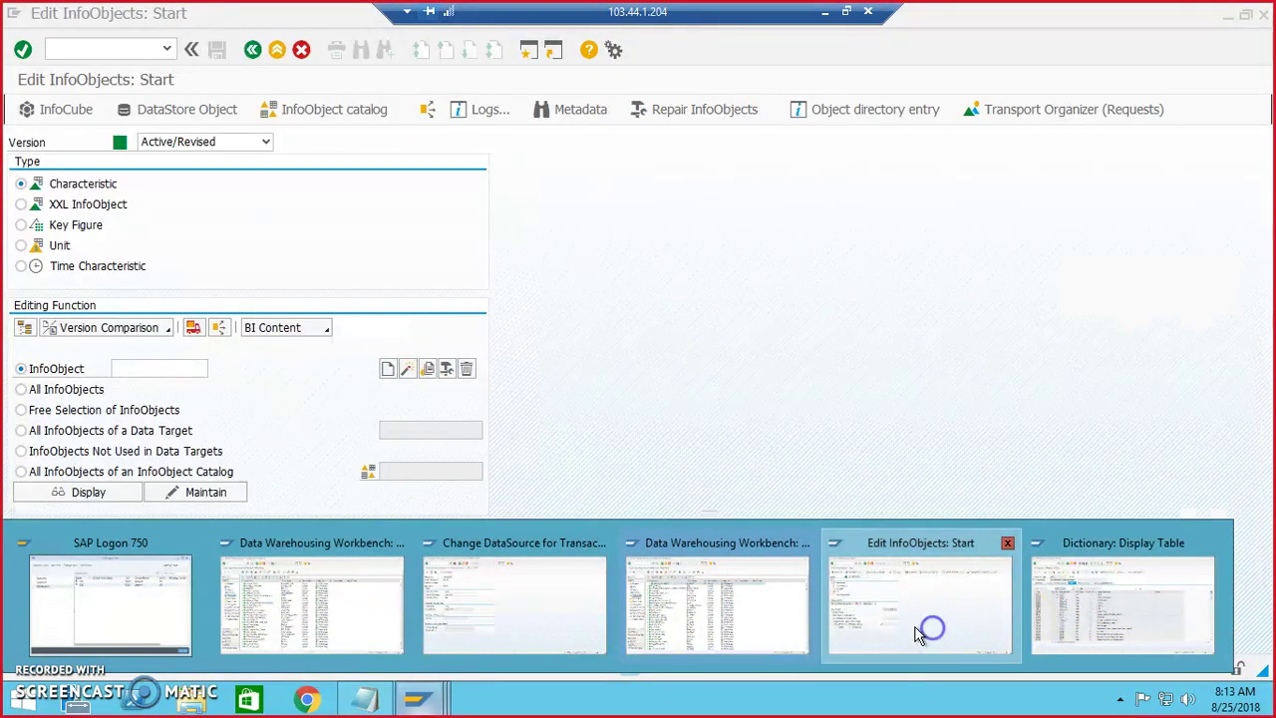
{"action": "left_click", "coordinate": [938, 628]}
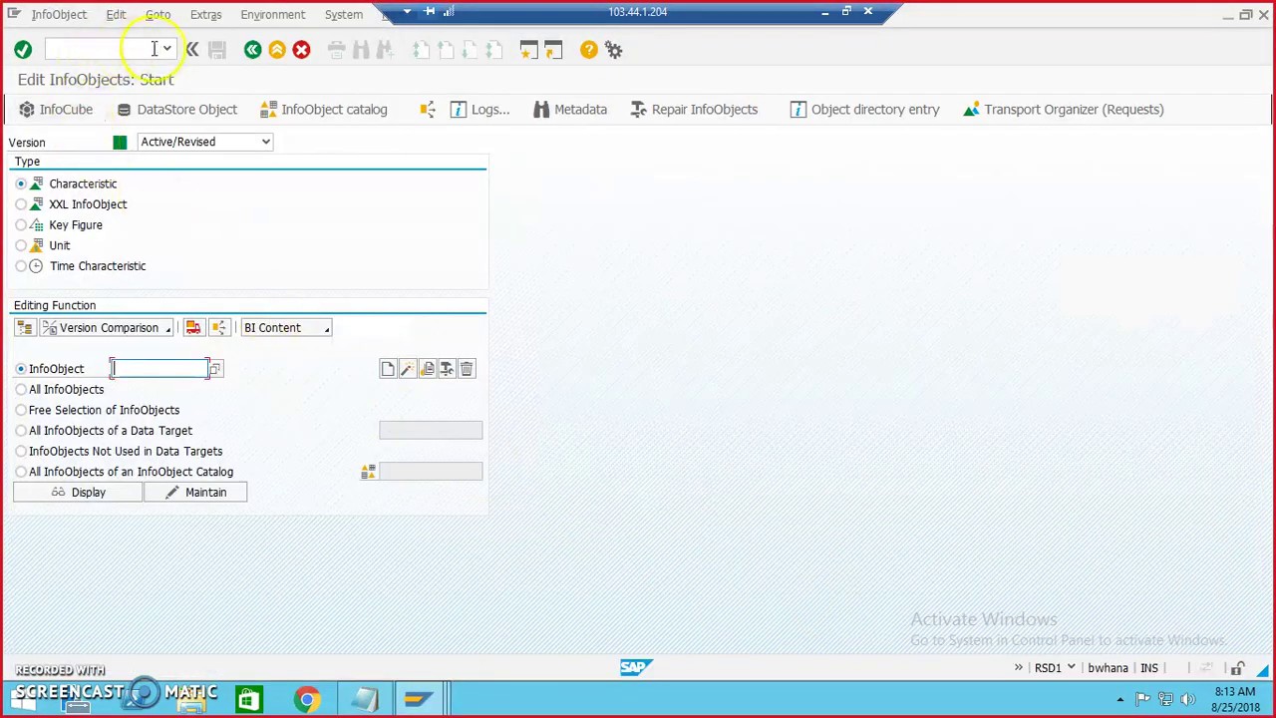
Return to the main menu and run the rsd1 InfoObject transaction from history.
{"action": "left_click", "coordinate": [277, 52]}
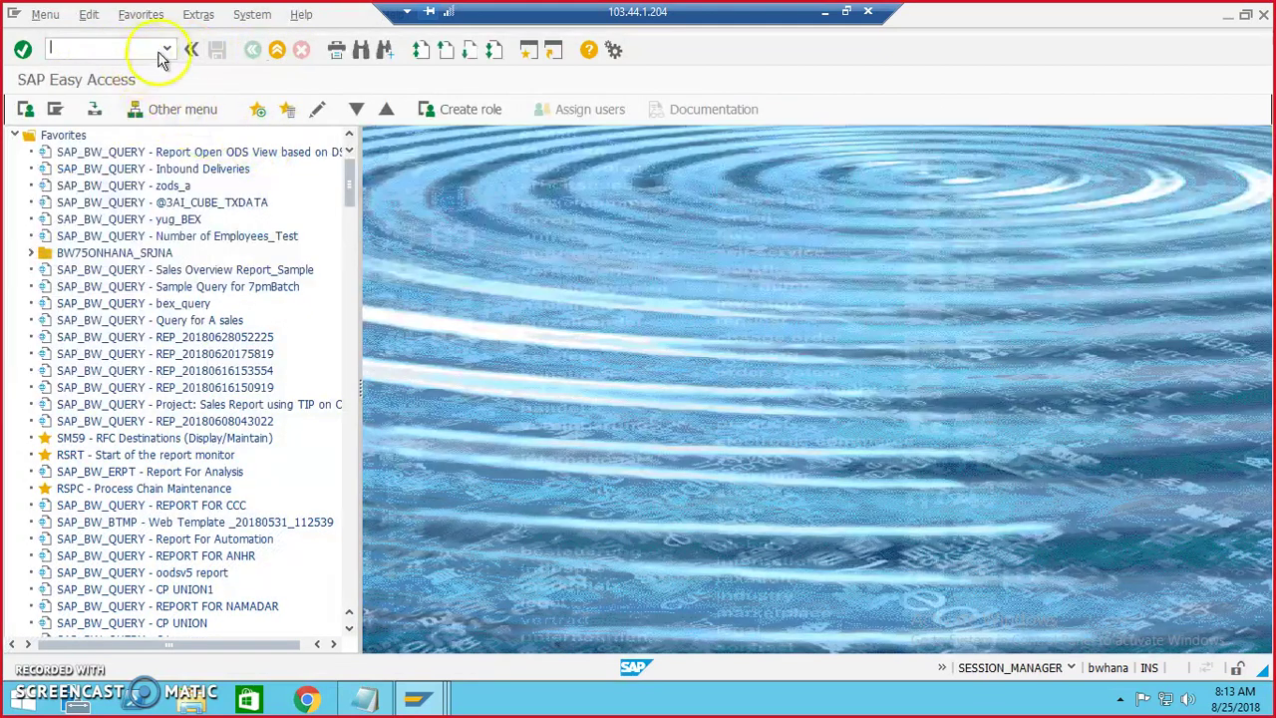
{"action": "left_click", "coordinate": [168, 49]}
{"action": "left_click", "coordinate": [105, 85]}
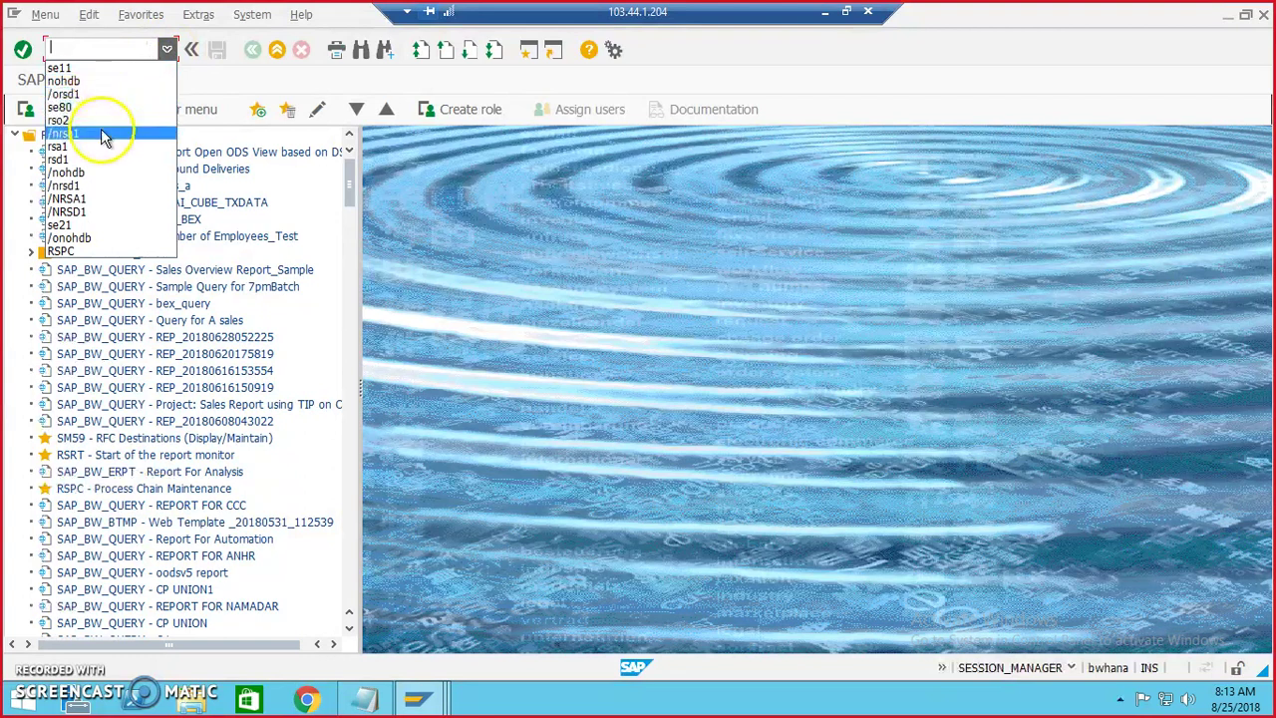
{"action": "type", "text": "rd"}
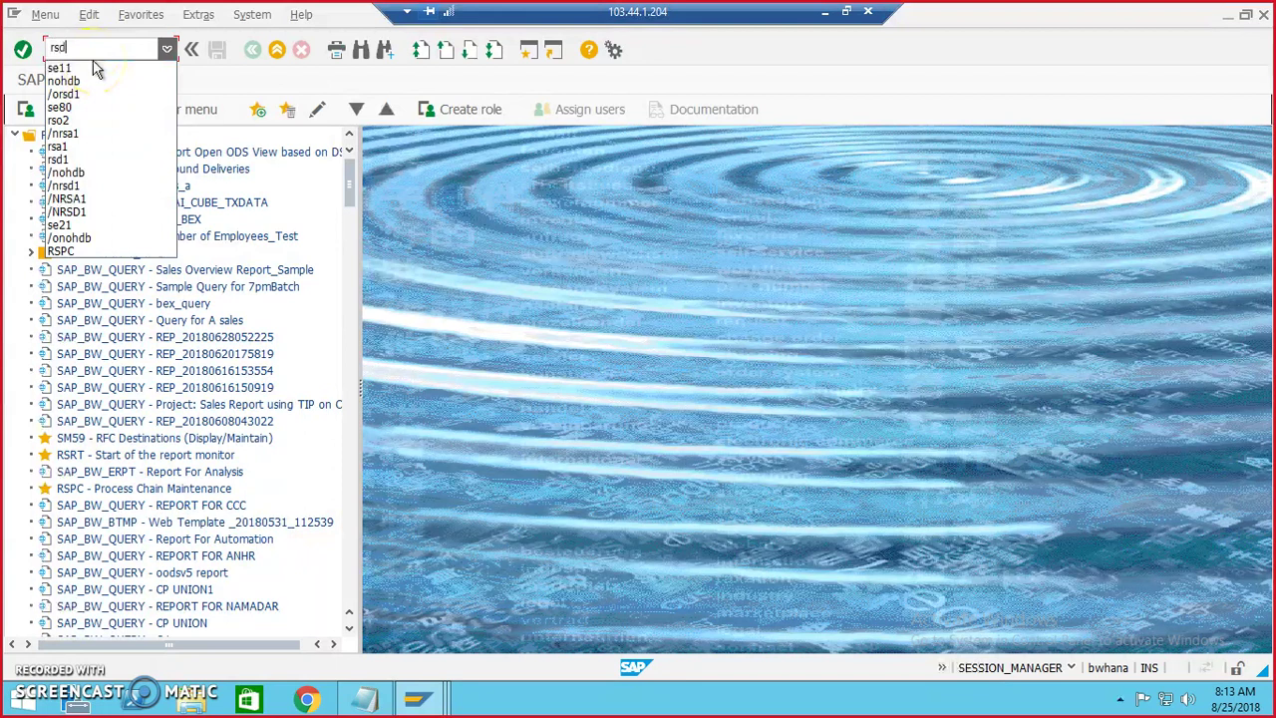
{"action": "type", "text": "d1"}
{"action": "key", "text": "Return"}
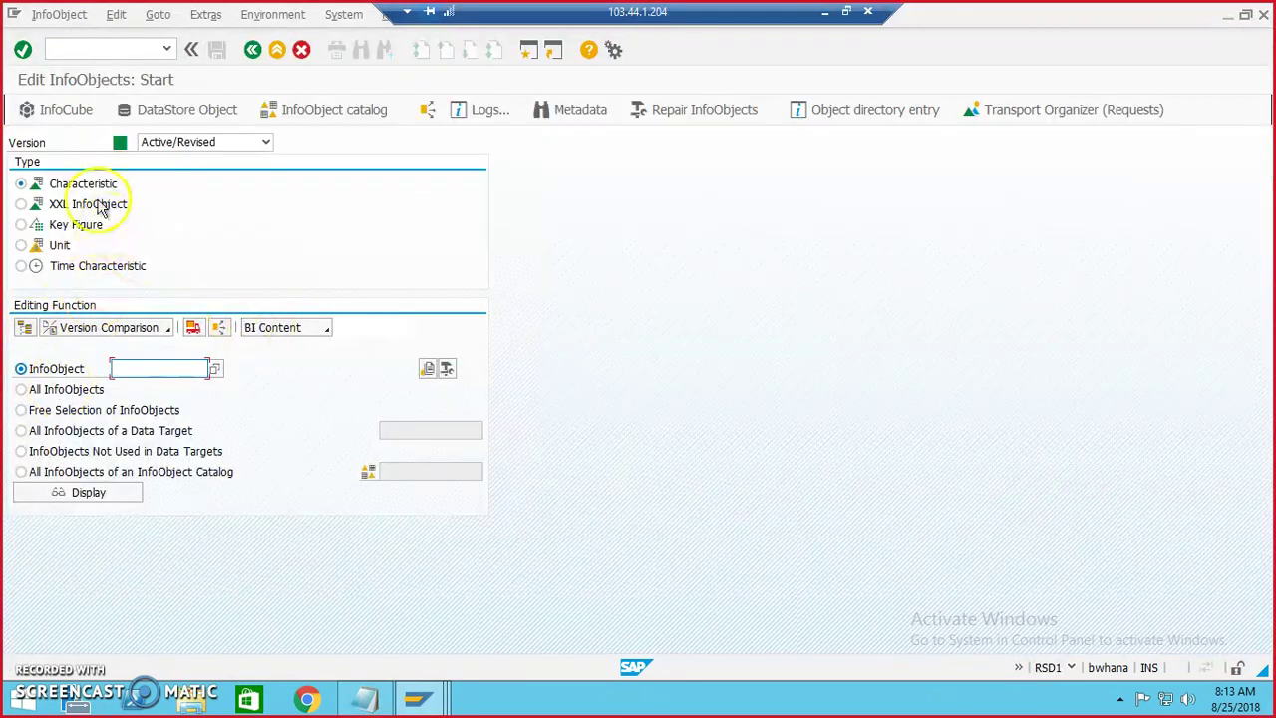
Run nohdb, then start creating characteristic KUNNR.
{"action": "left_click", "coordinate": [170, 50]}
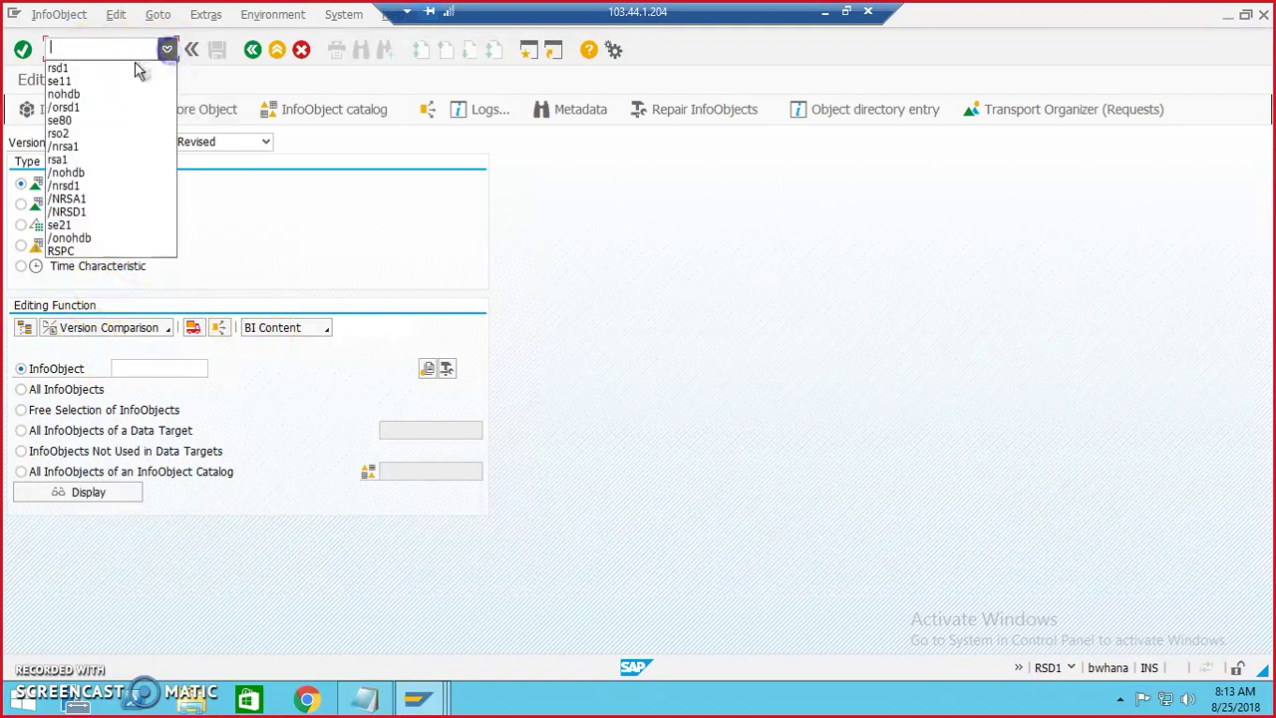
{"action": "left_click", "coordinate": [111, 97]}
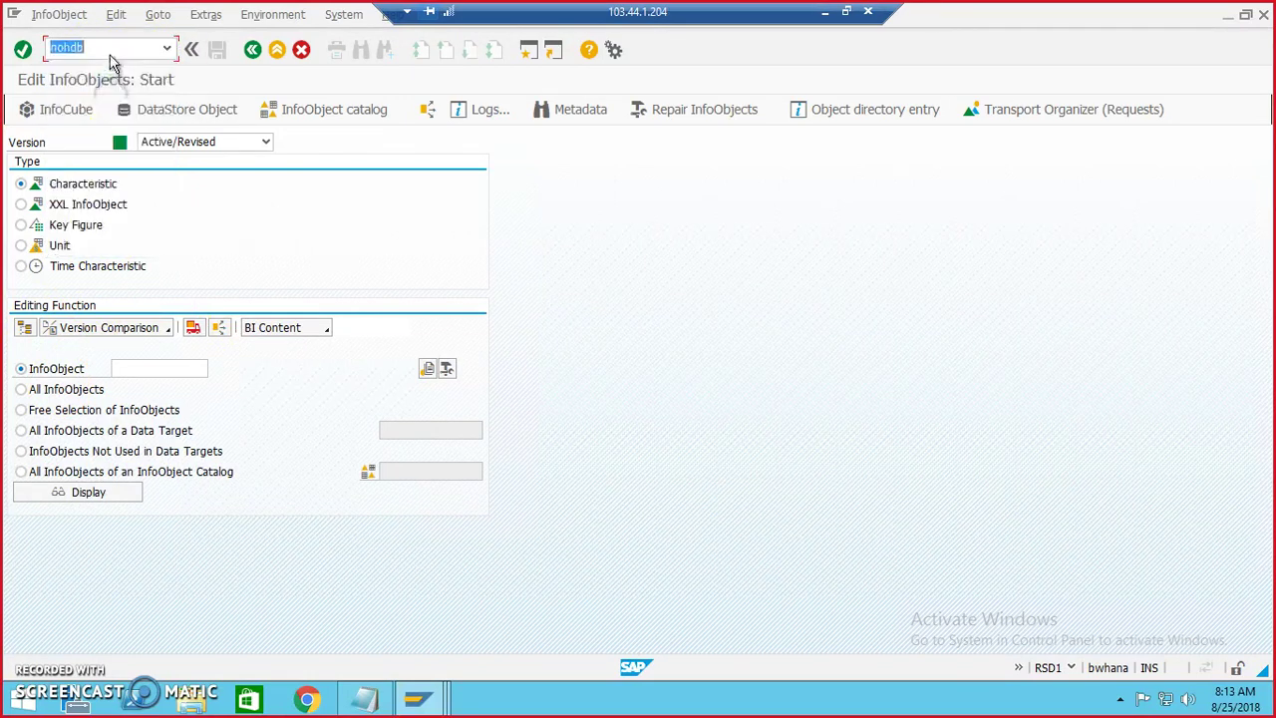
{"action": "key", "text": "Return"}
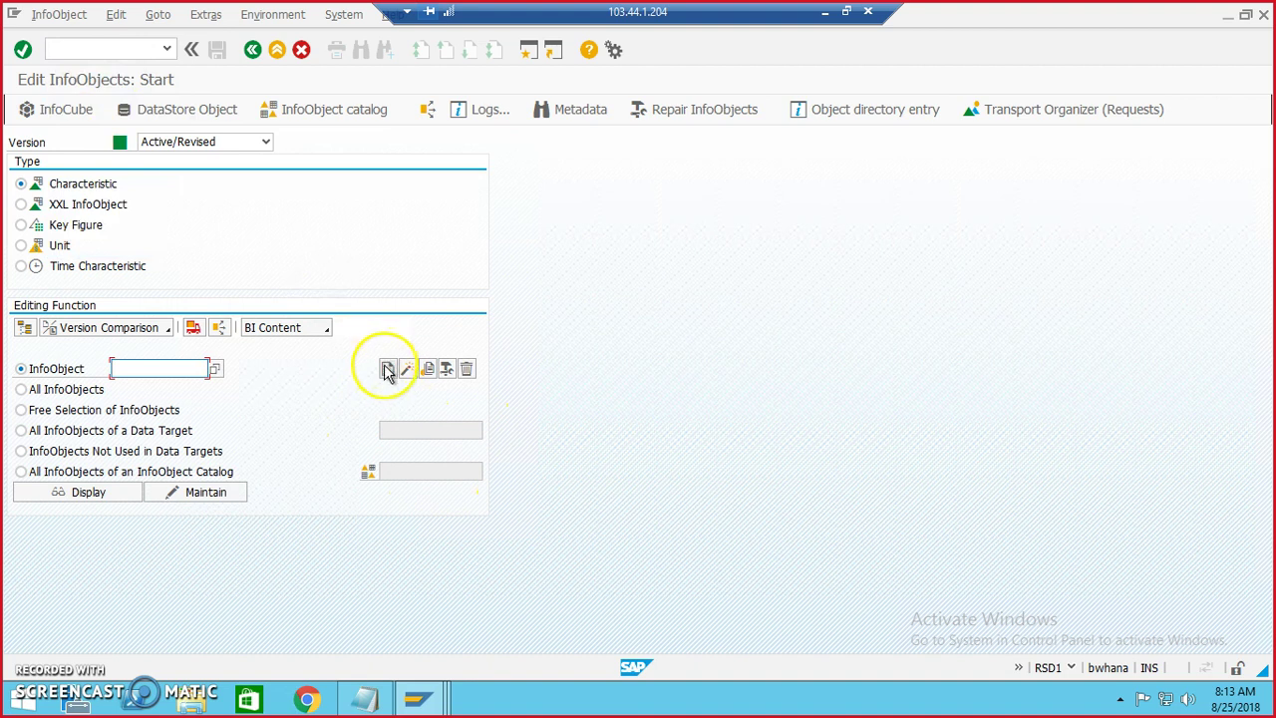
{"action": "left_click", "coordinate": [177, 368]}
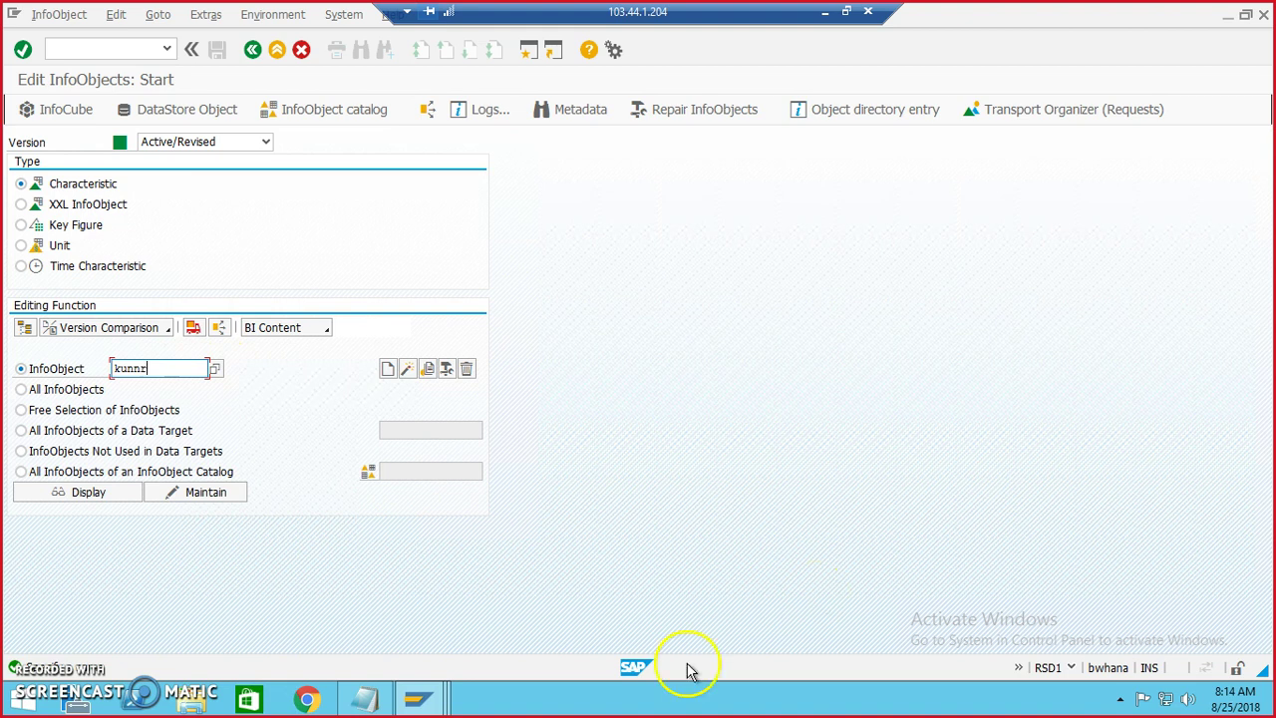
{"action": "left_click", "coordinate": [388, 369]}
Enter the description 'Customer Number', confirm, and check KUNNR's length in the KNA1 definition.
{"action": "left_click", "coordinate": [422, 276]}
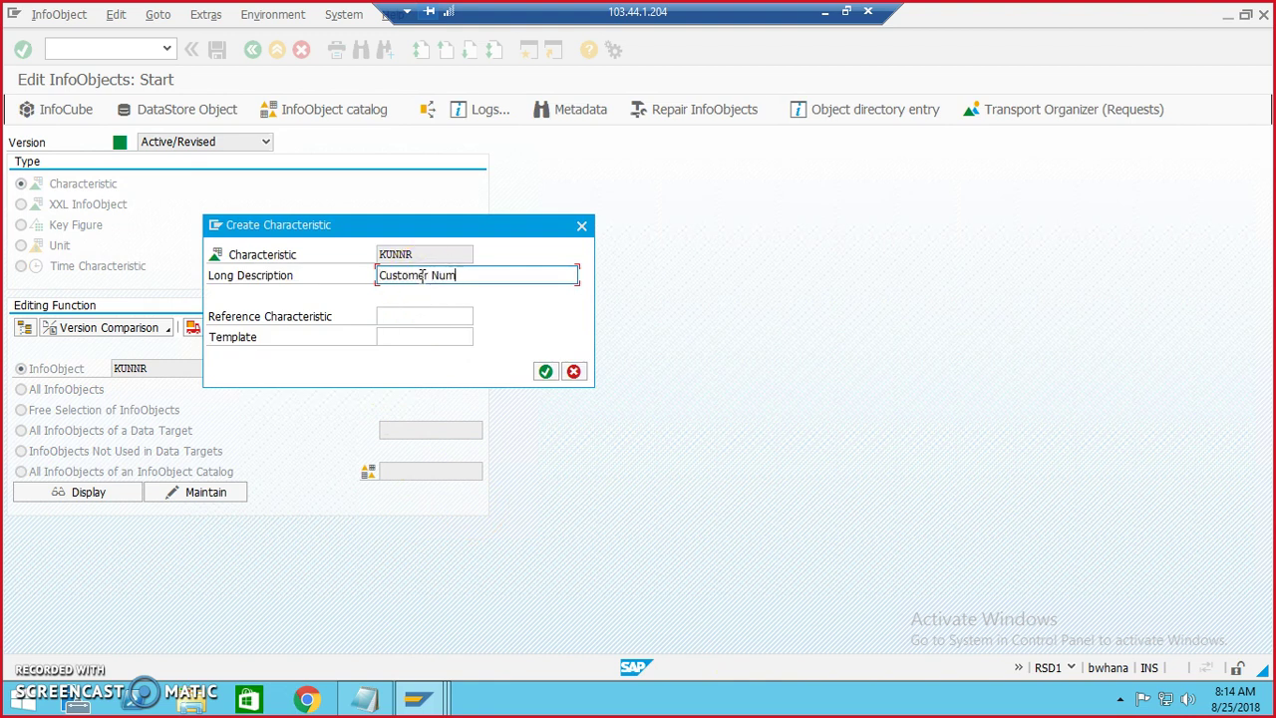
{"action": "left_click", "coordinate": [546, 371]}
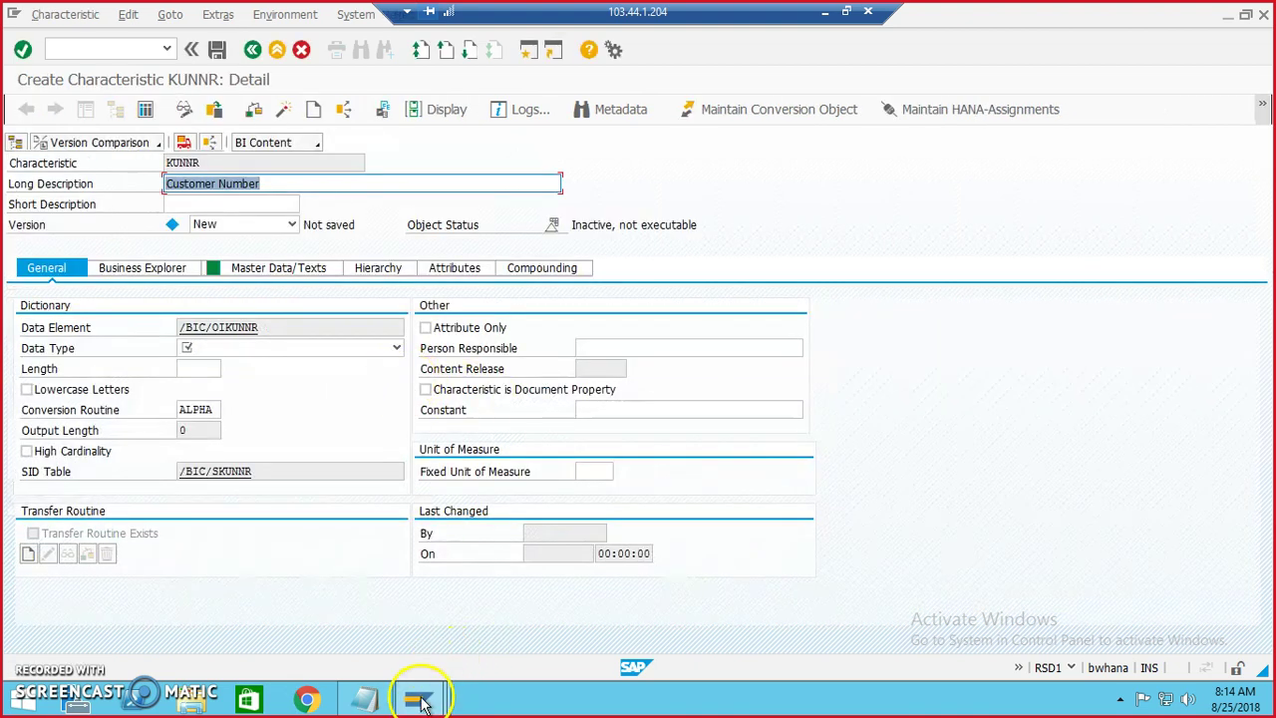
{"action": "mouse_move", "coordinate": [418, 703]}
{"action": "left_click", "coordinate": [311, 610]}
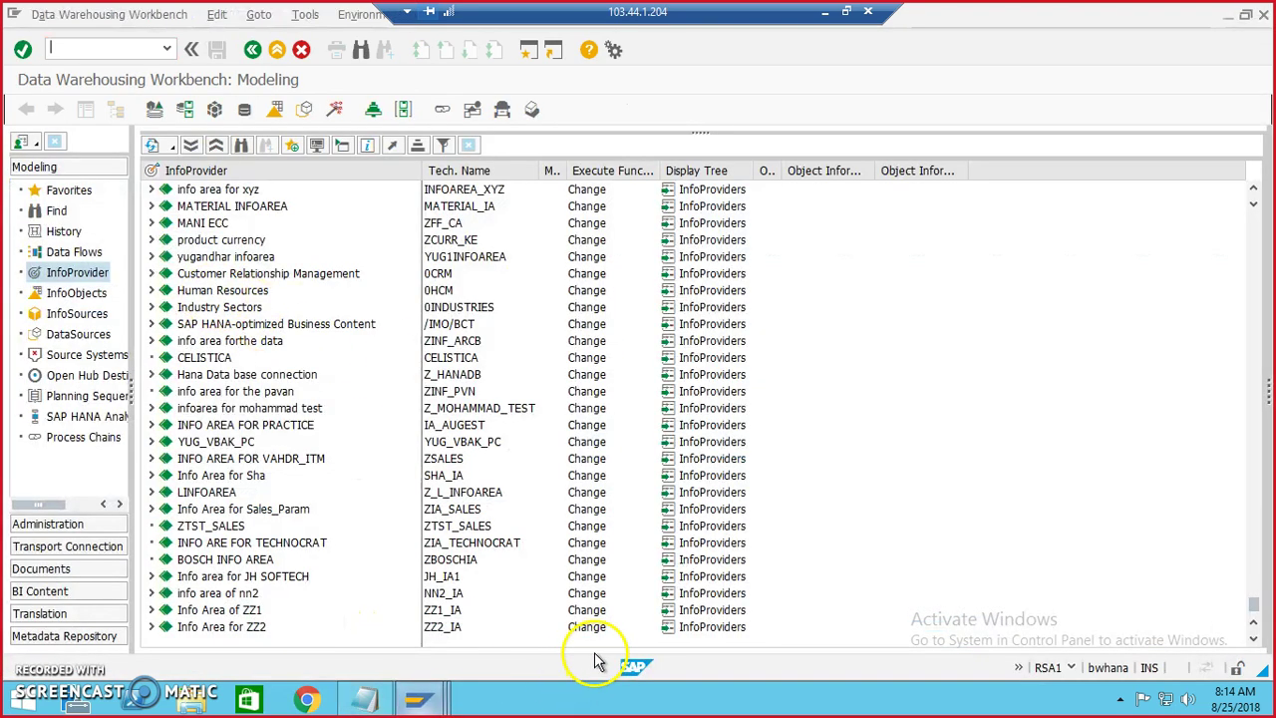
{"action": "mouse_move", "coordinate": [419, 702]}
{"action": "left_click", "coordinate": [761, 632]}
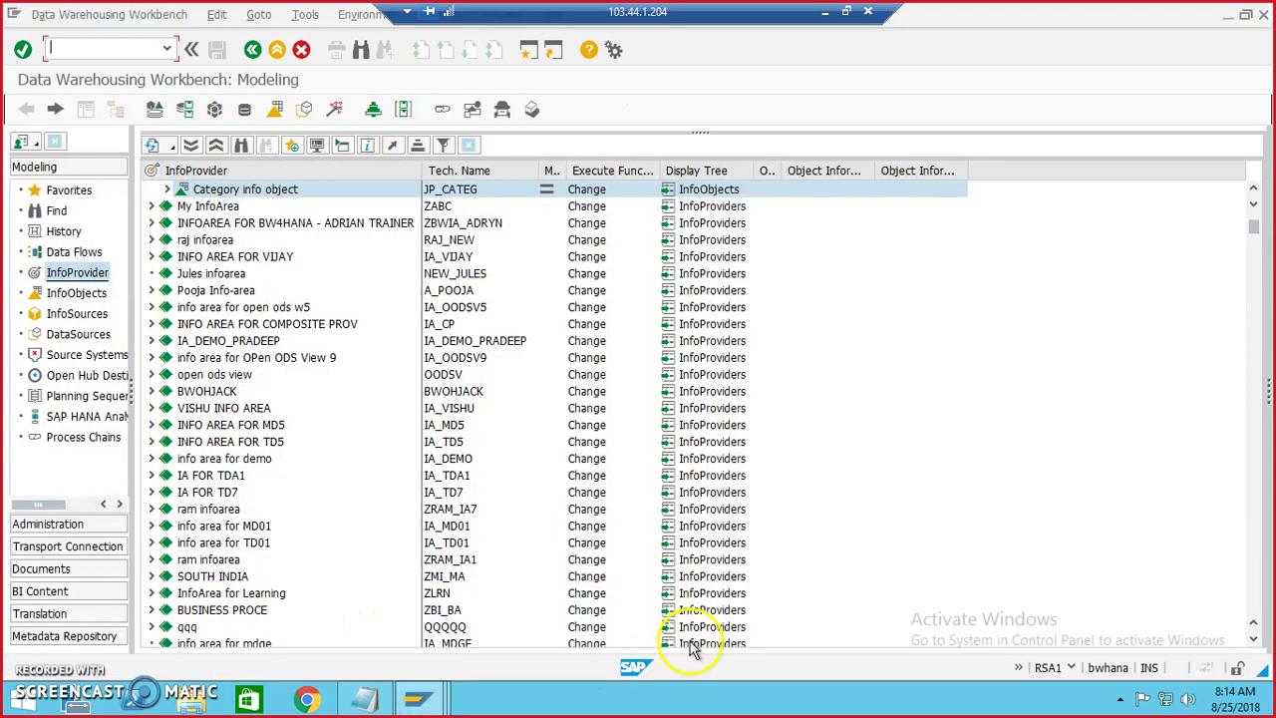
{"action": "mouse_move", "coordinate": [418, 703]}
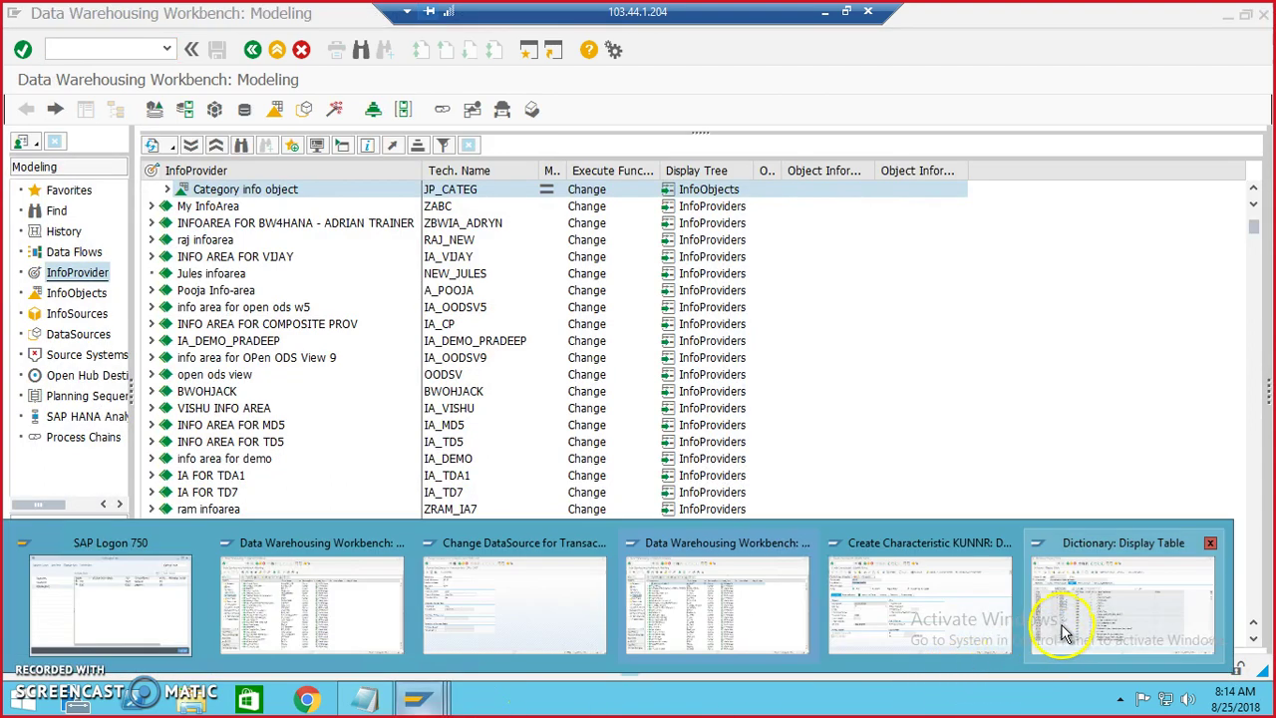
{"action": "left_click", "coordinate": [1054, 671]}
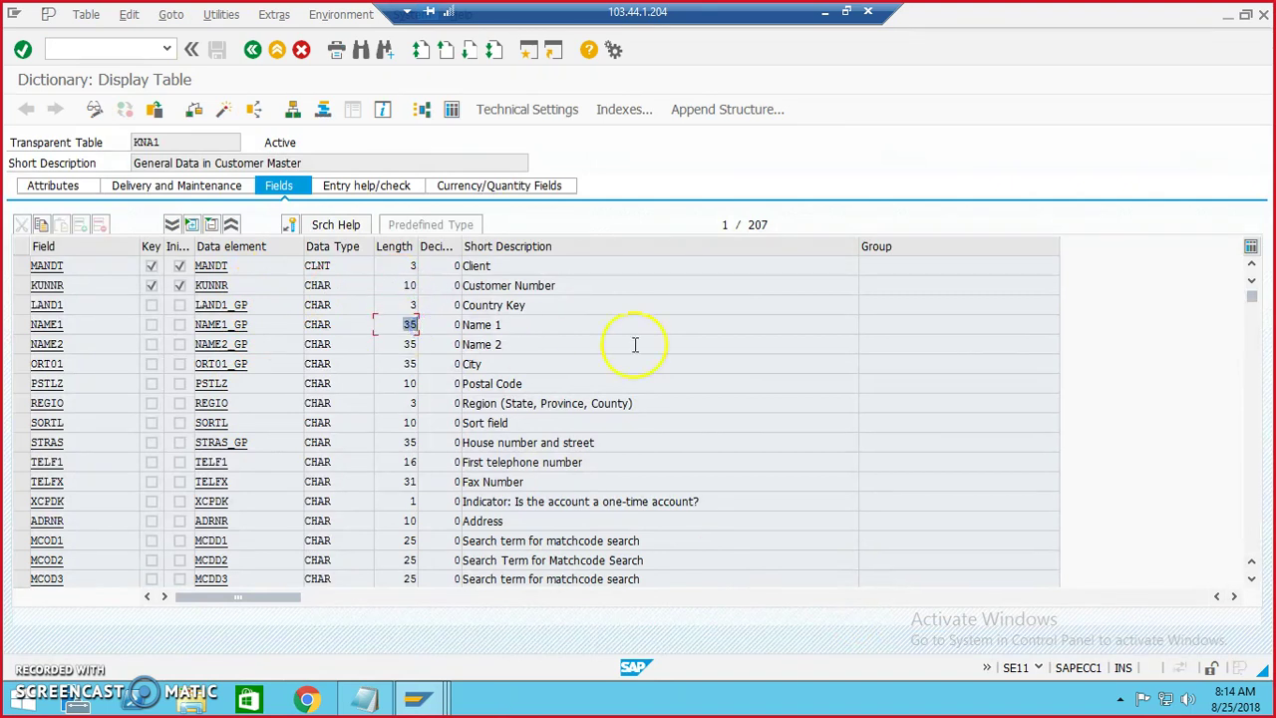
Back in the KUNNR characteristic, set data type CHAR with length 10.
{"action": "left_click", "coordinate": [426, 702]}
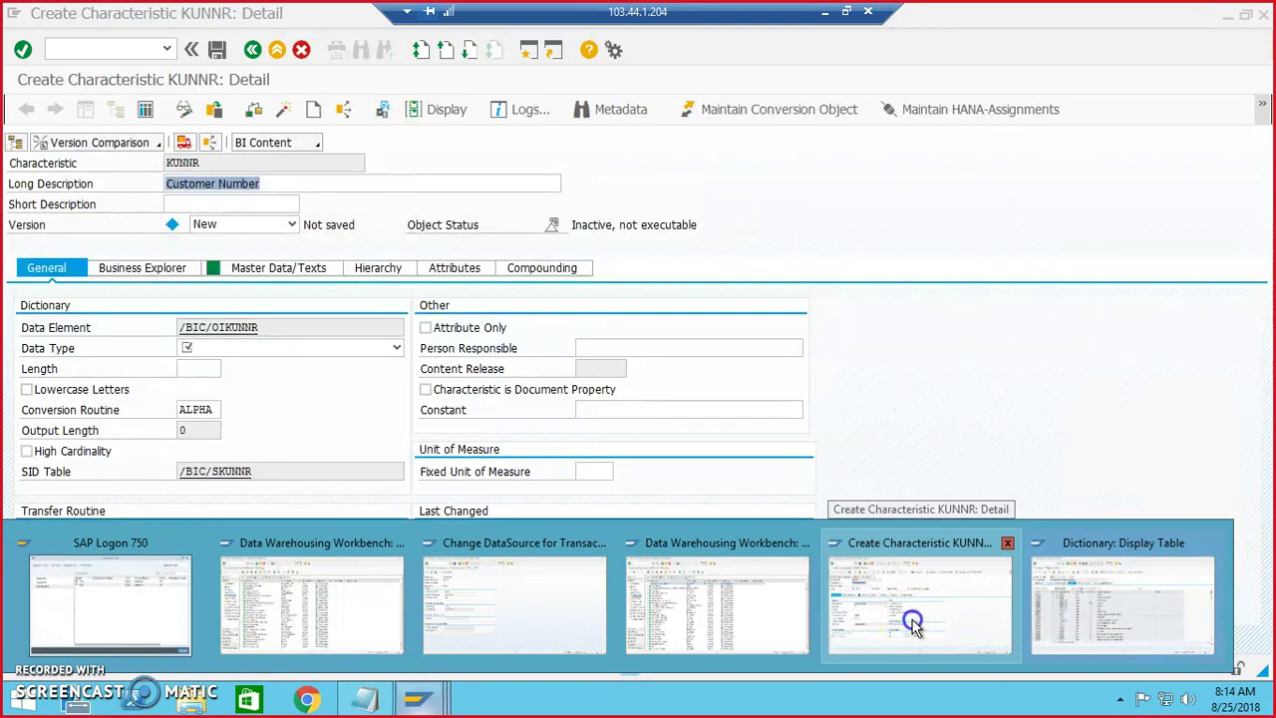
{"action": "left_click", "coordinate": [912, 623]}
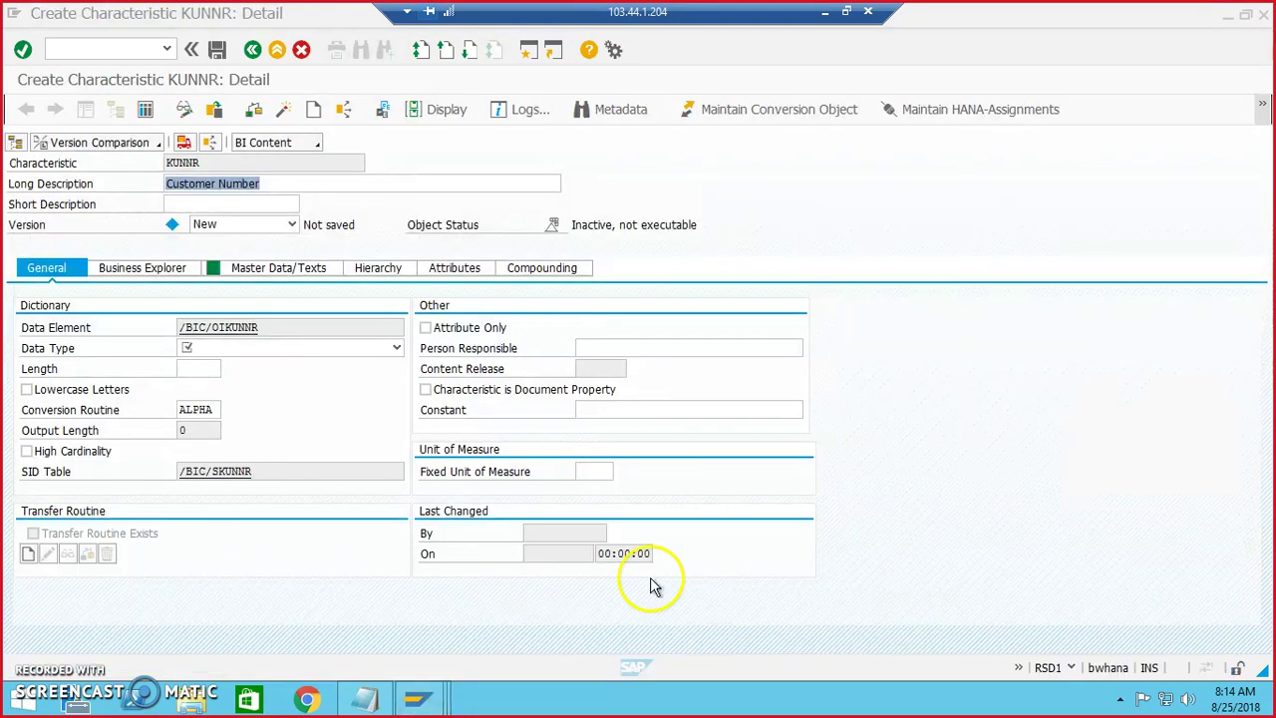
{"action": "left_click", "coordinate": [395, 349]}
{"action": "left_click", "coordinate": [376, 366]}
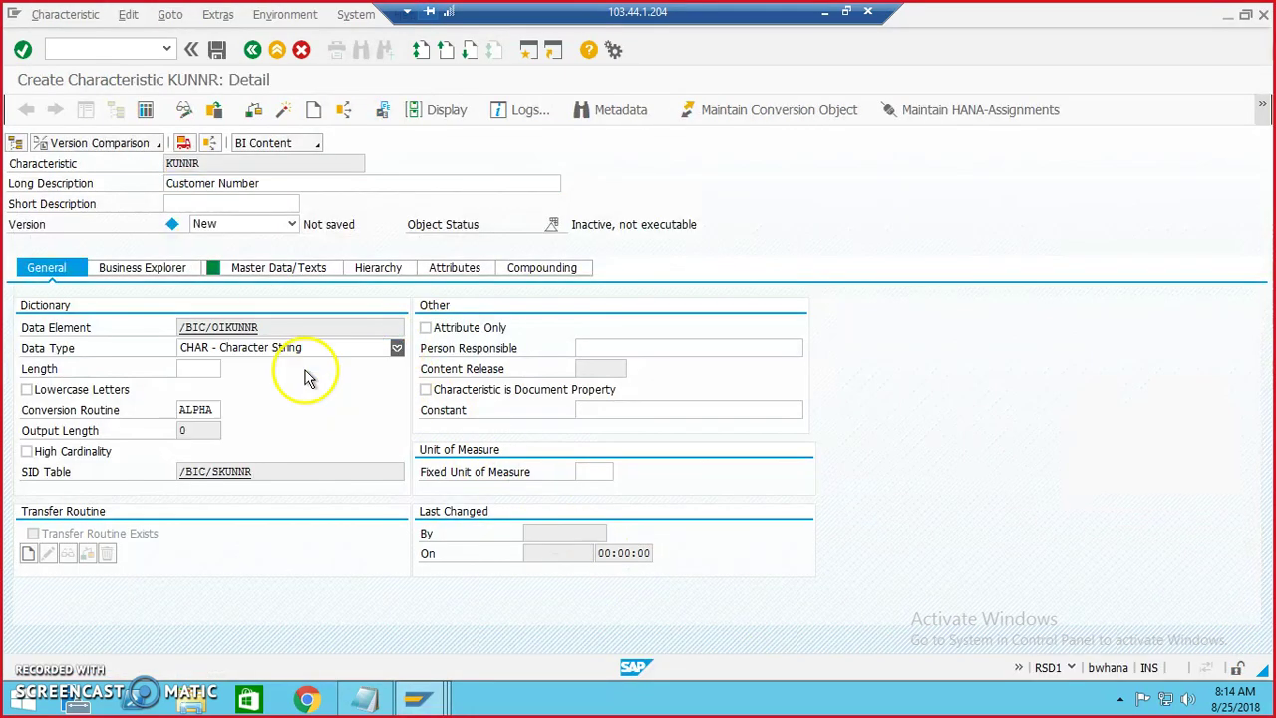
{"action": "left_click", "coordinate": [199, 371]}
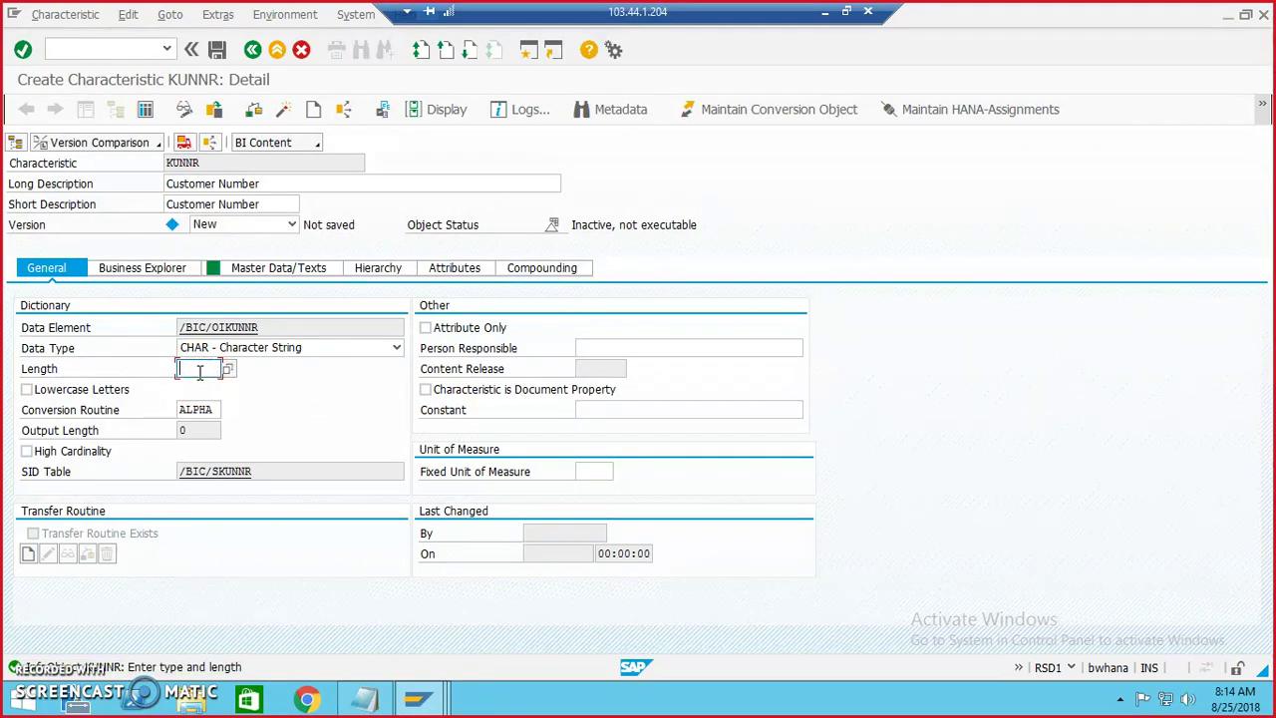
{"action": "type", "text": "10"}
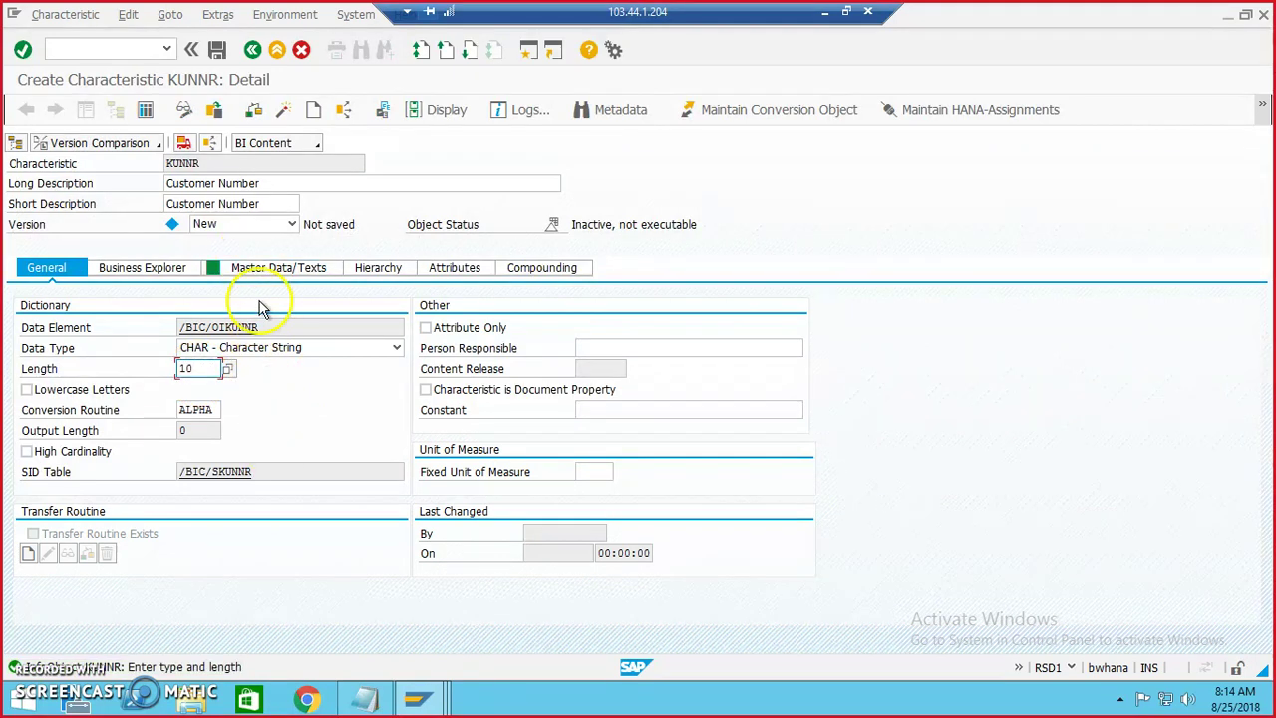
Try activating KUNNR in package zjhsoftech, then cancel after the 'does not exist' error.
{"action": "left_click", "coordinate": [283, 108]}
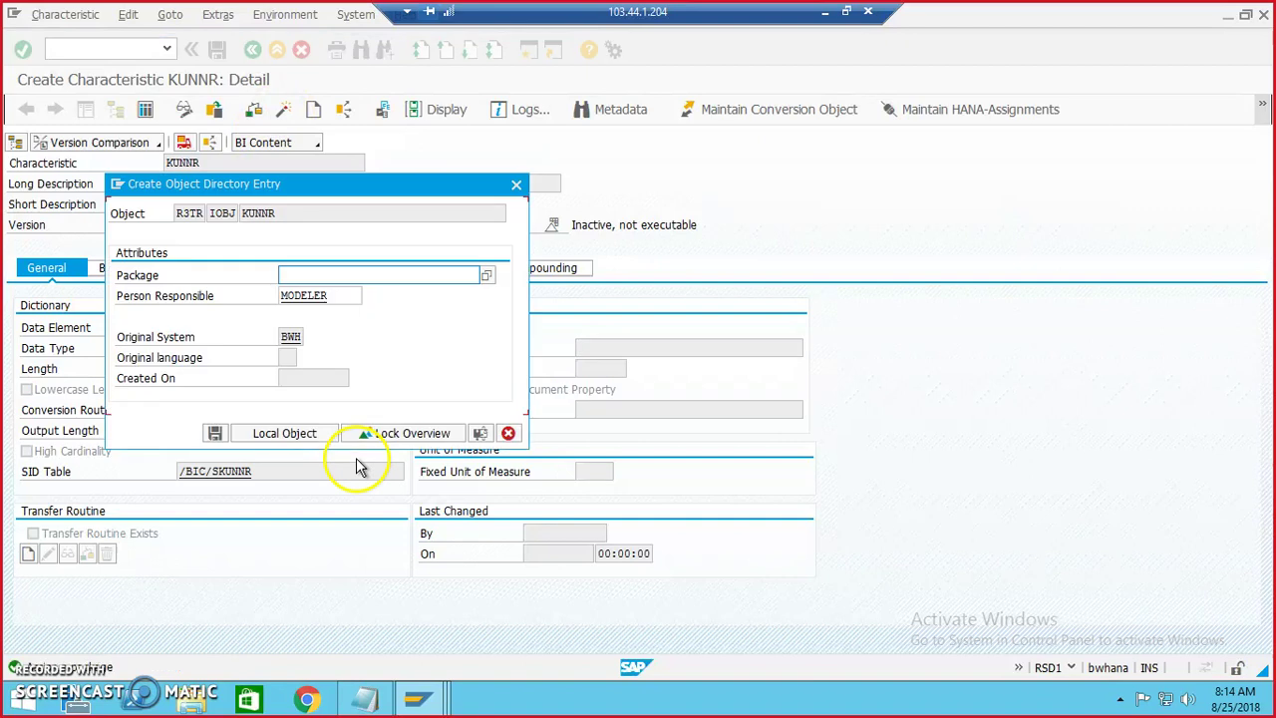
{"action": "left_click", "coordinate": [328, 280]}
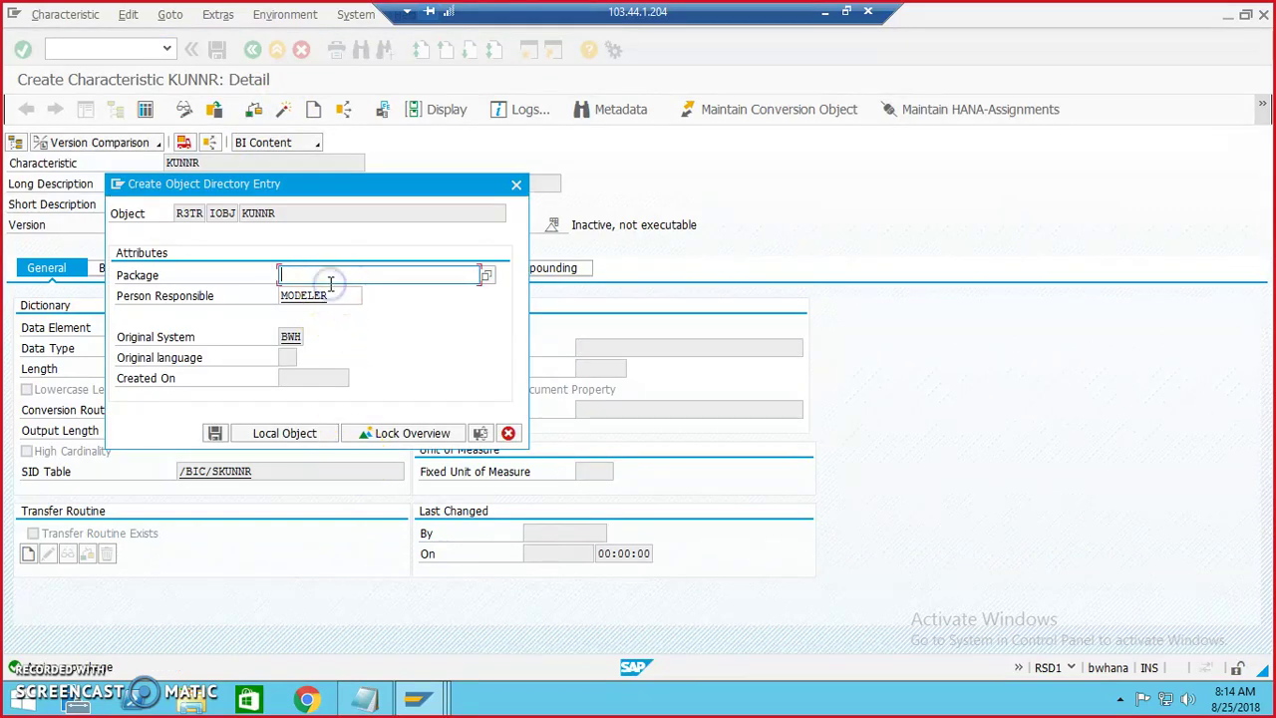
{"action": "type", "text": "zjh"}
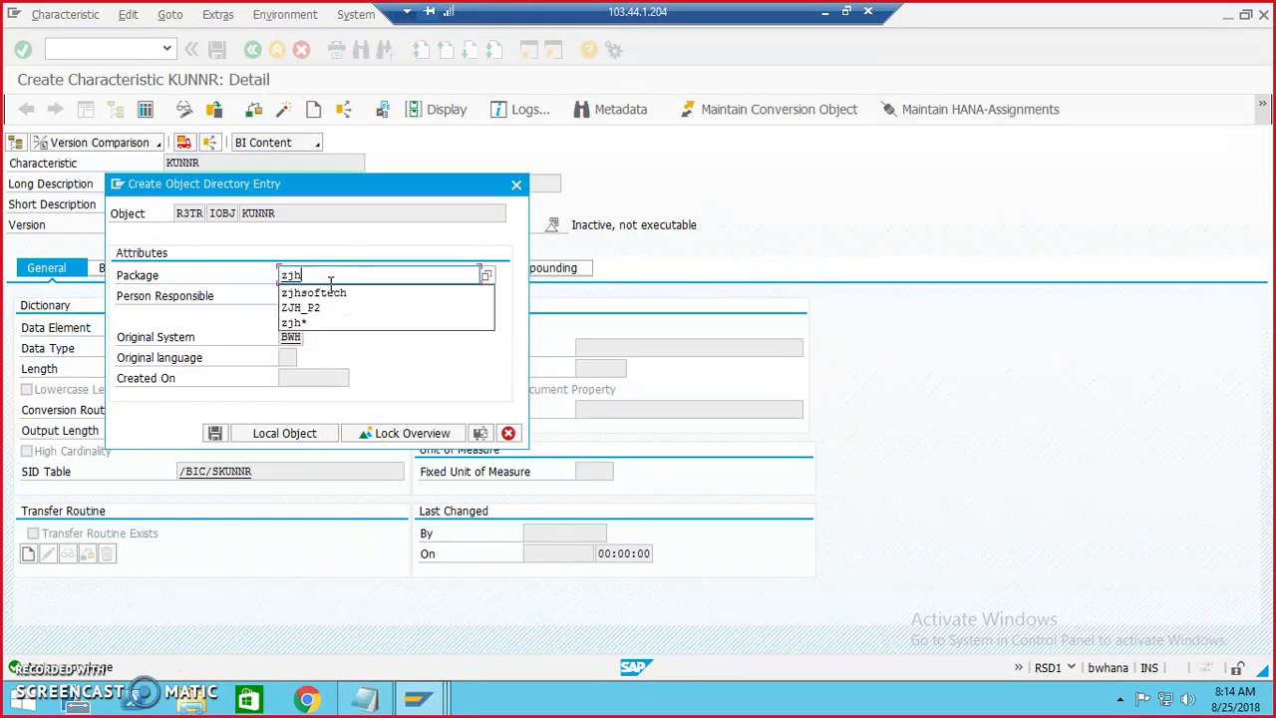
{"action": "left_click", "coordinate": [319, 292]}
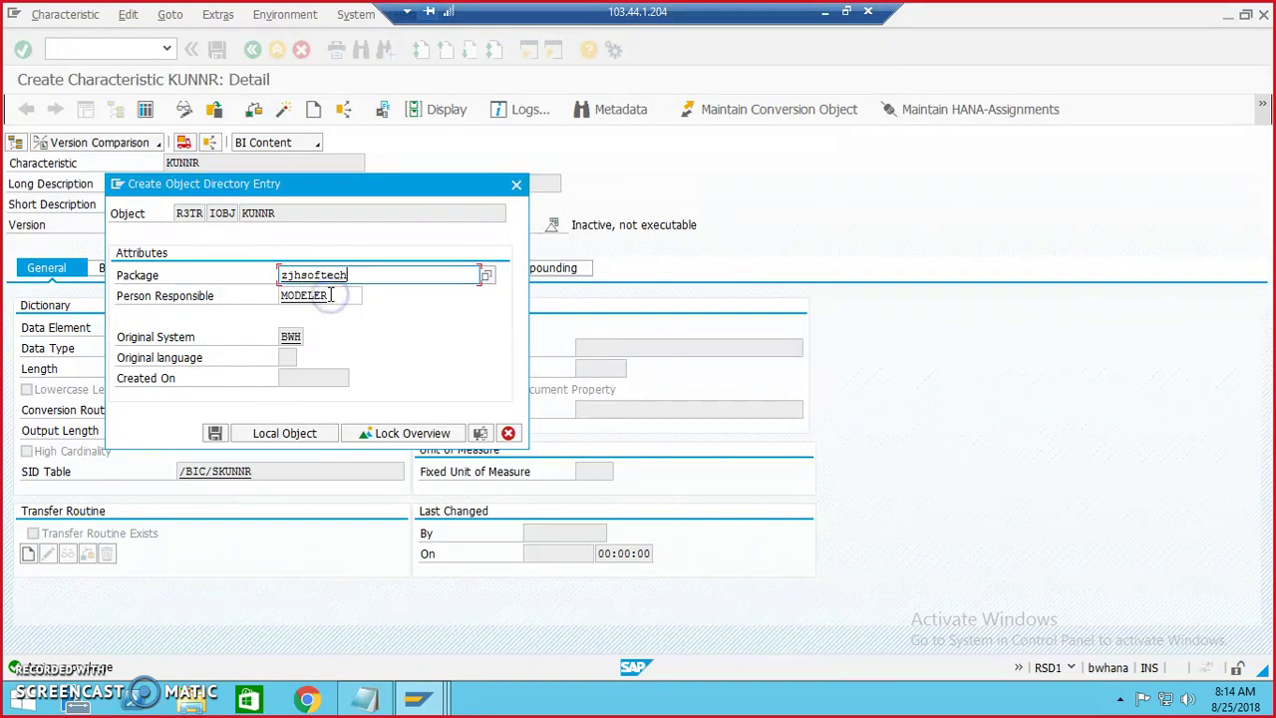
{"action": "left_click", "coordinate": [214, 433]}
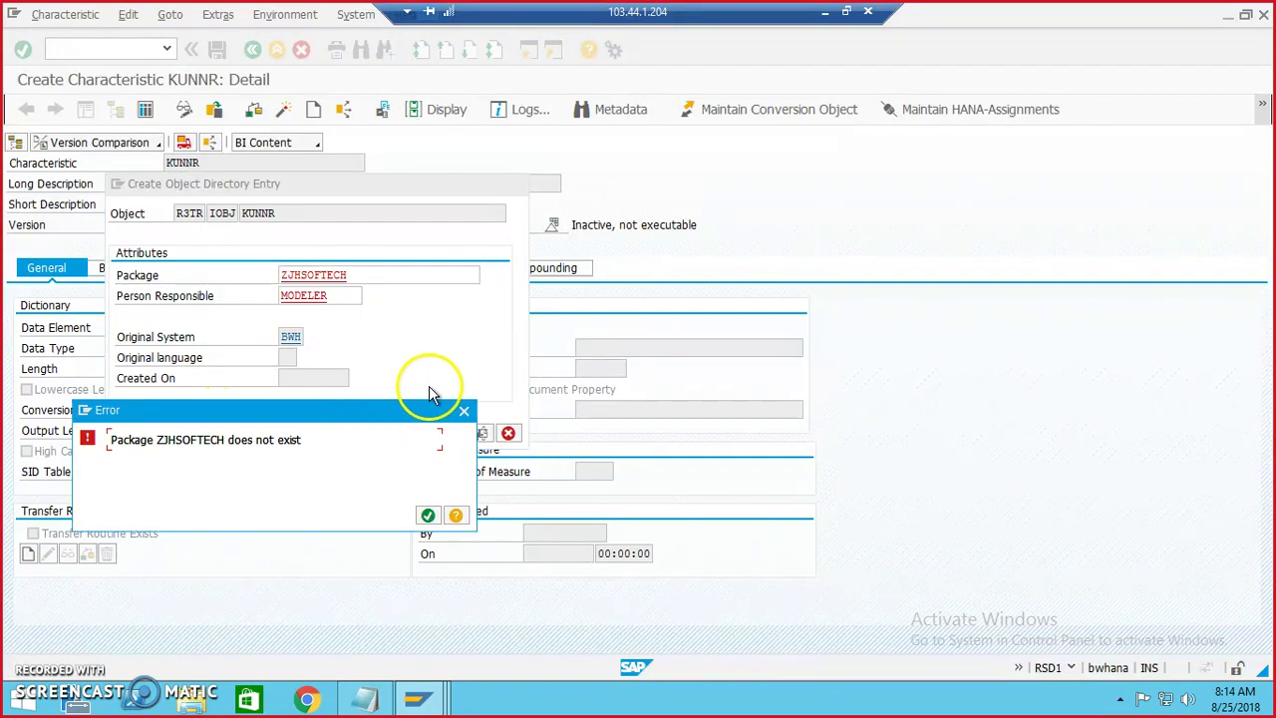
{"action": "left_click", "coordinate": [427, 512]}
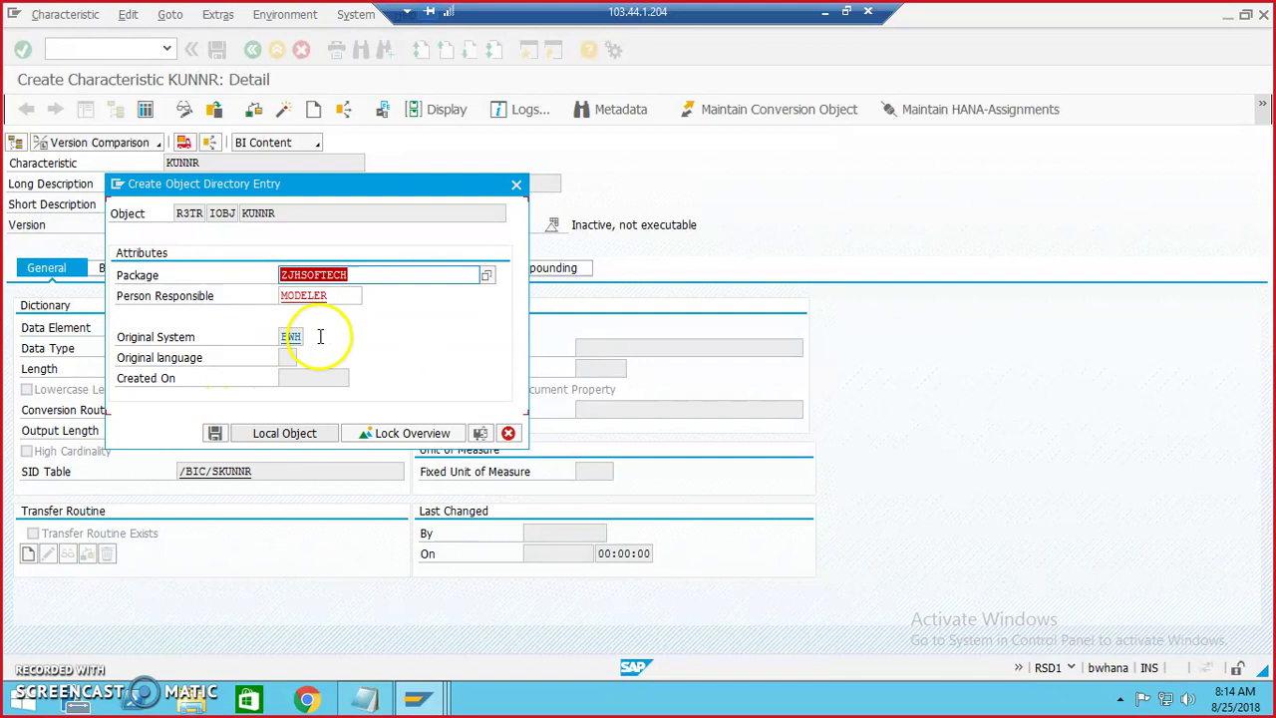
{"action": "left_click", "coordinate": [516, 185]}
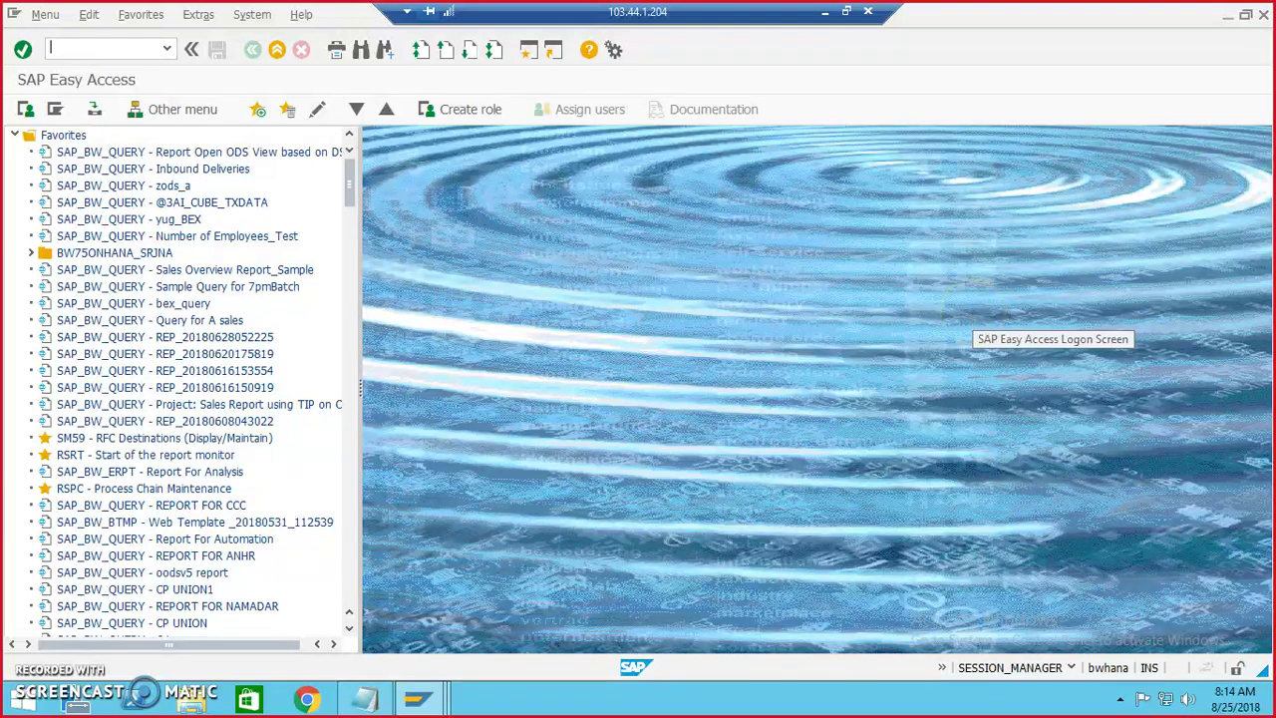
Create package ZJHSOFTECH in SE80 with a short description for jh soft.
{"action": "type", "text": "se80"}
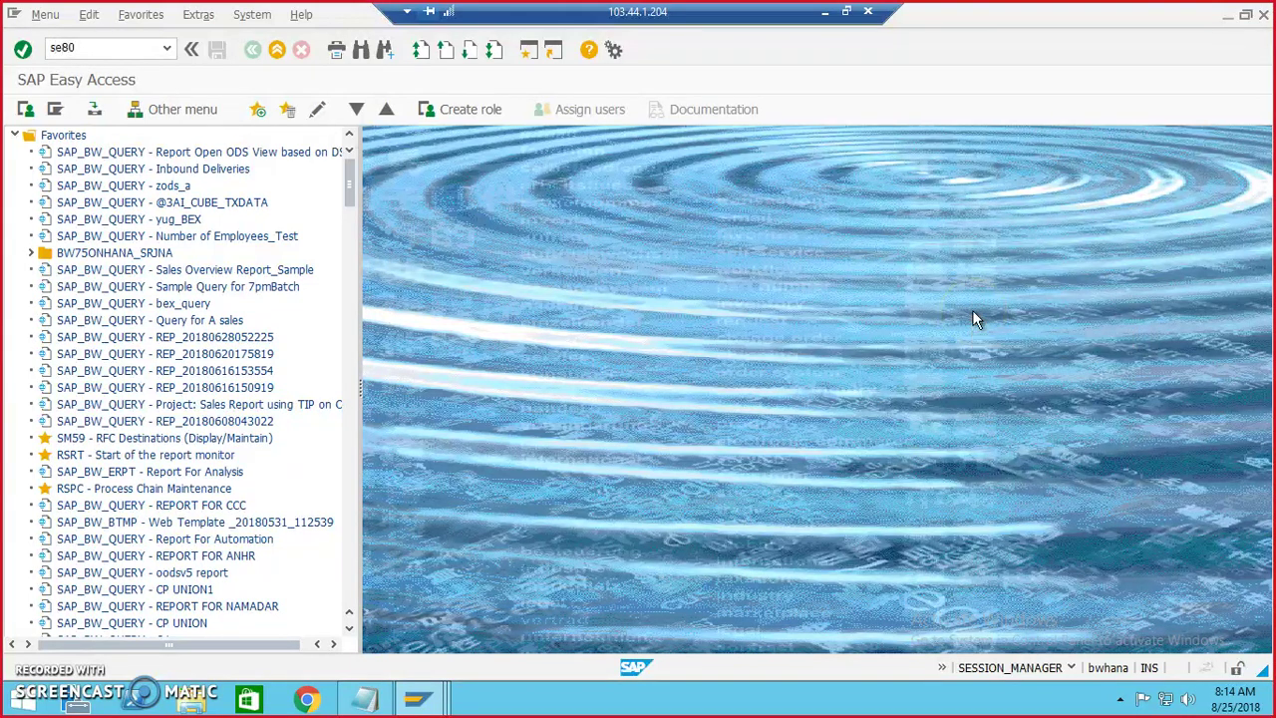
{"action": "key", "text": "Return"}
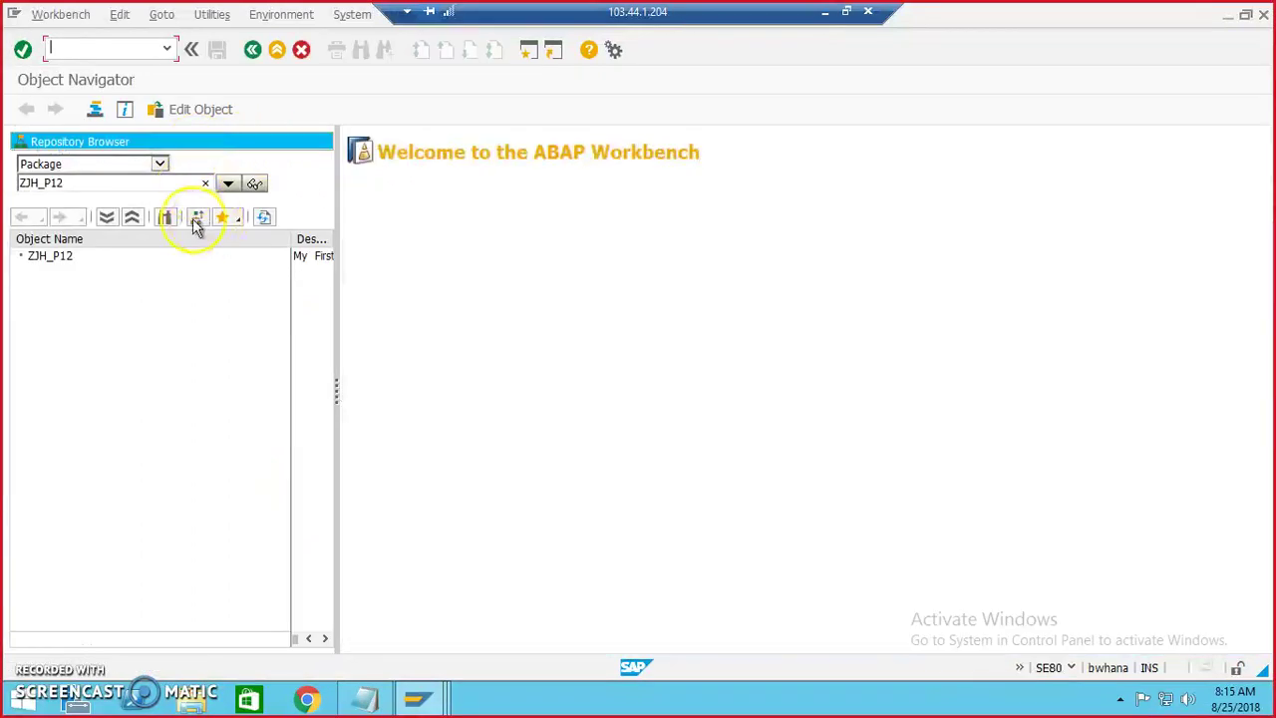
{"action": "left_click", "coordinate": [160, 182]}
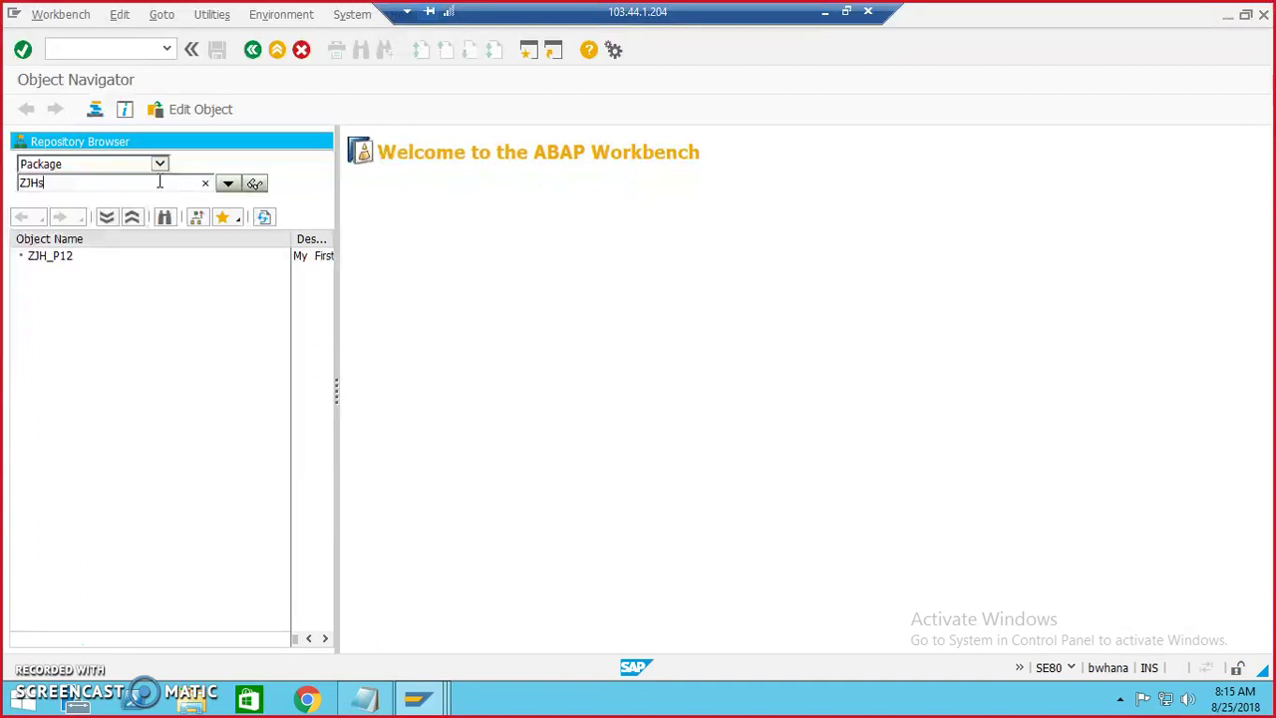
{"action": "left_click", "coordinate": [257, 188]}
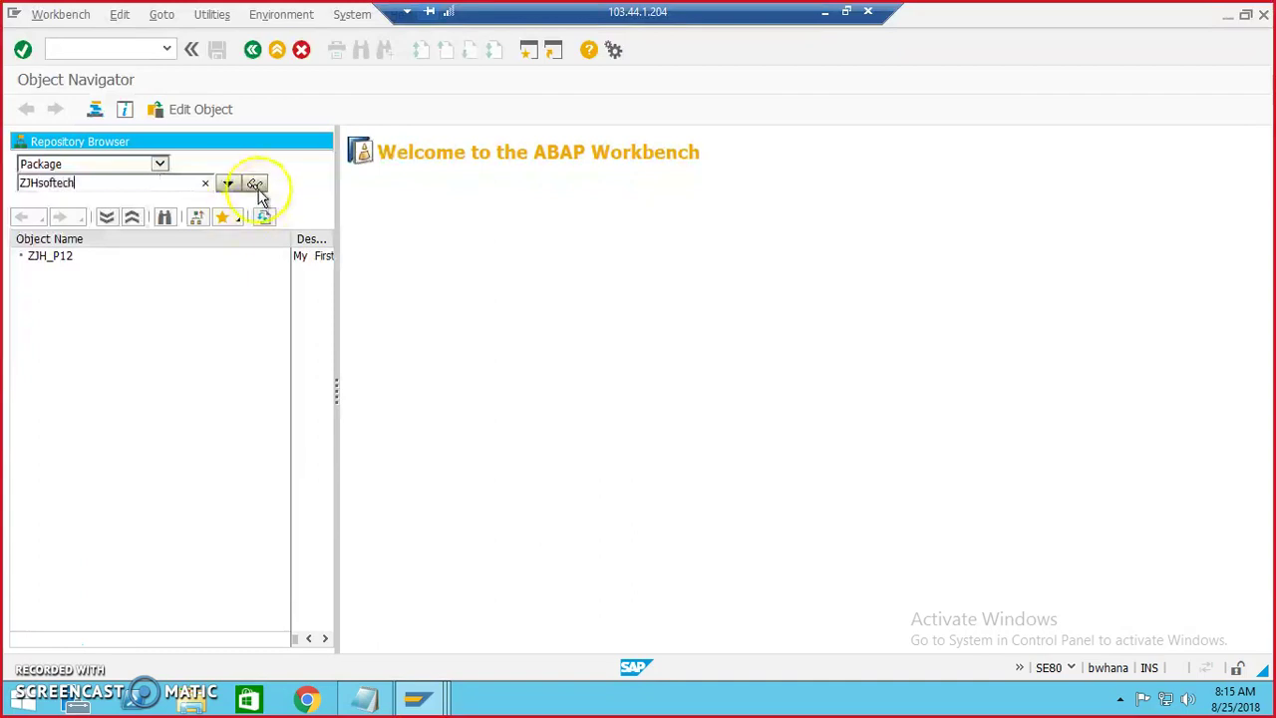
{"action": "left_click", "coordinate": [265, 361]}
{"action": "left_click", "coordinate": [304, 375]}
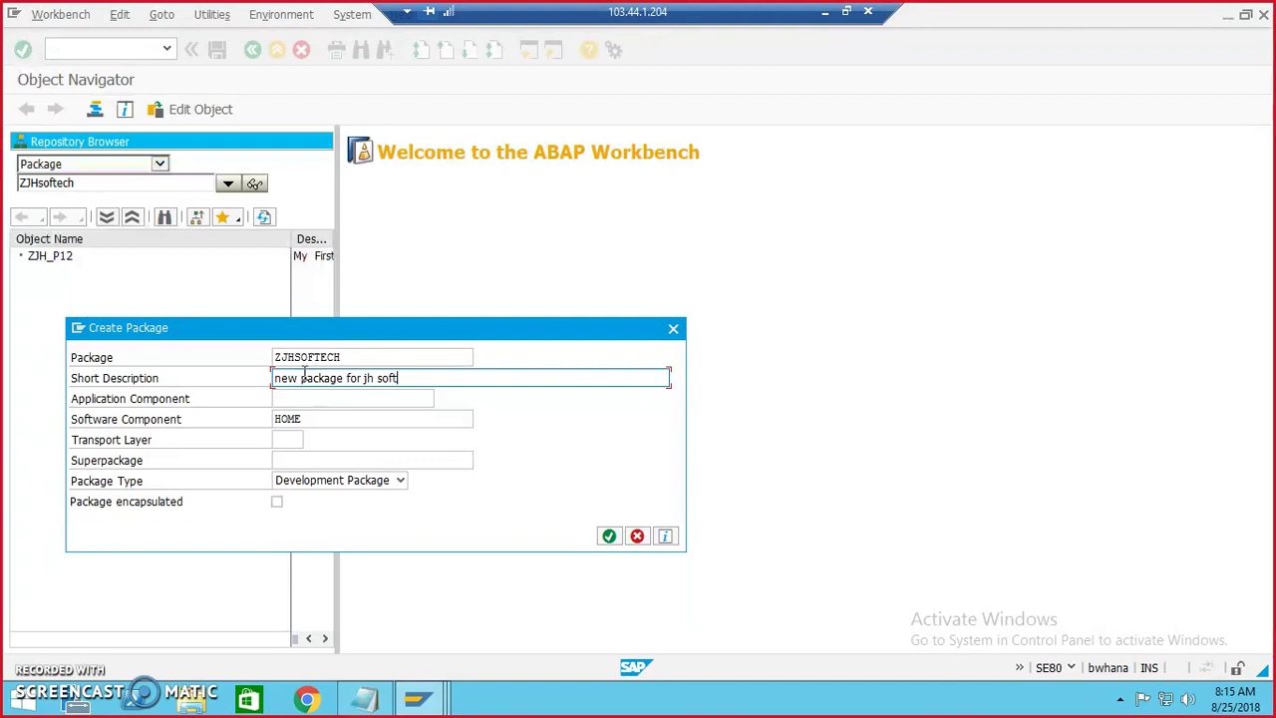
{"action": "key", "text": "Return"}
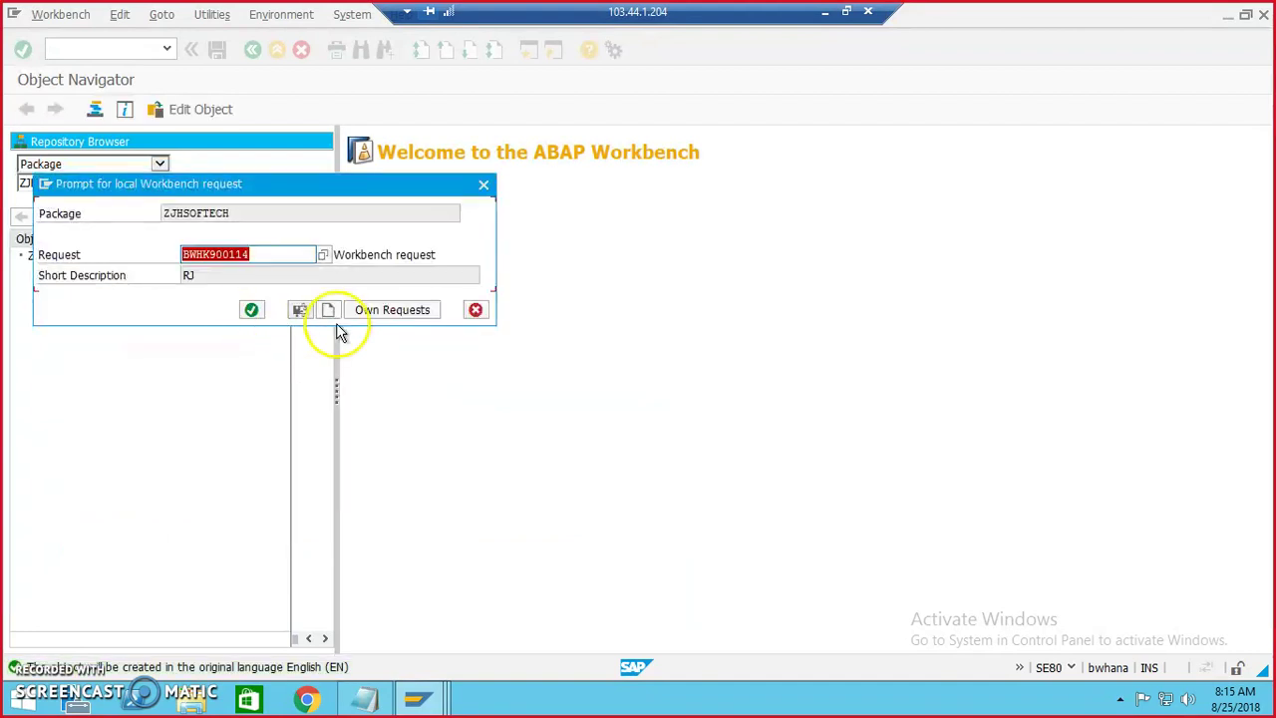
Assign the package to new workbench request 'new request for JH SOFTECH' and leave SE80.
{"action": "left_click", "coordinate": [330, 311]}
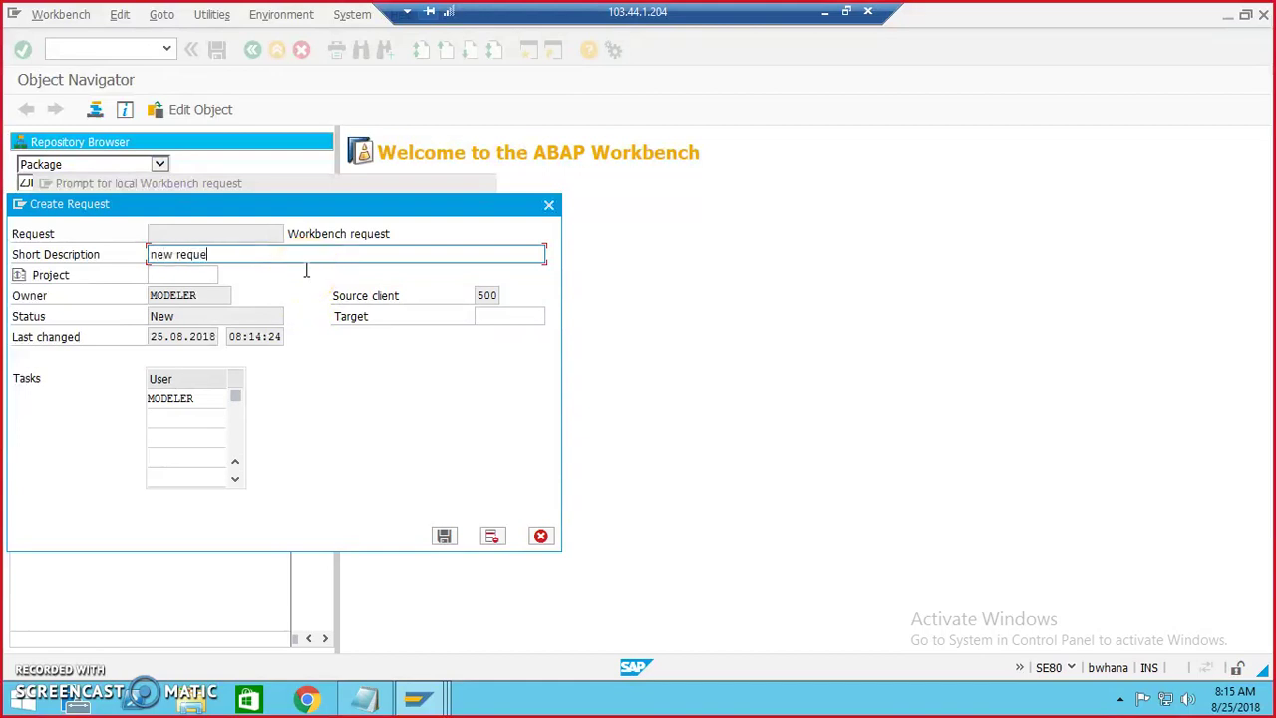
{"action": "type", "text": "new request for JH SOFTECH"}
{"action": "key", "text": "Return"}
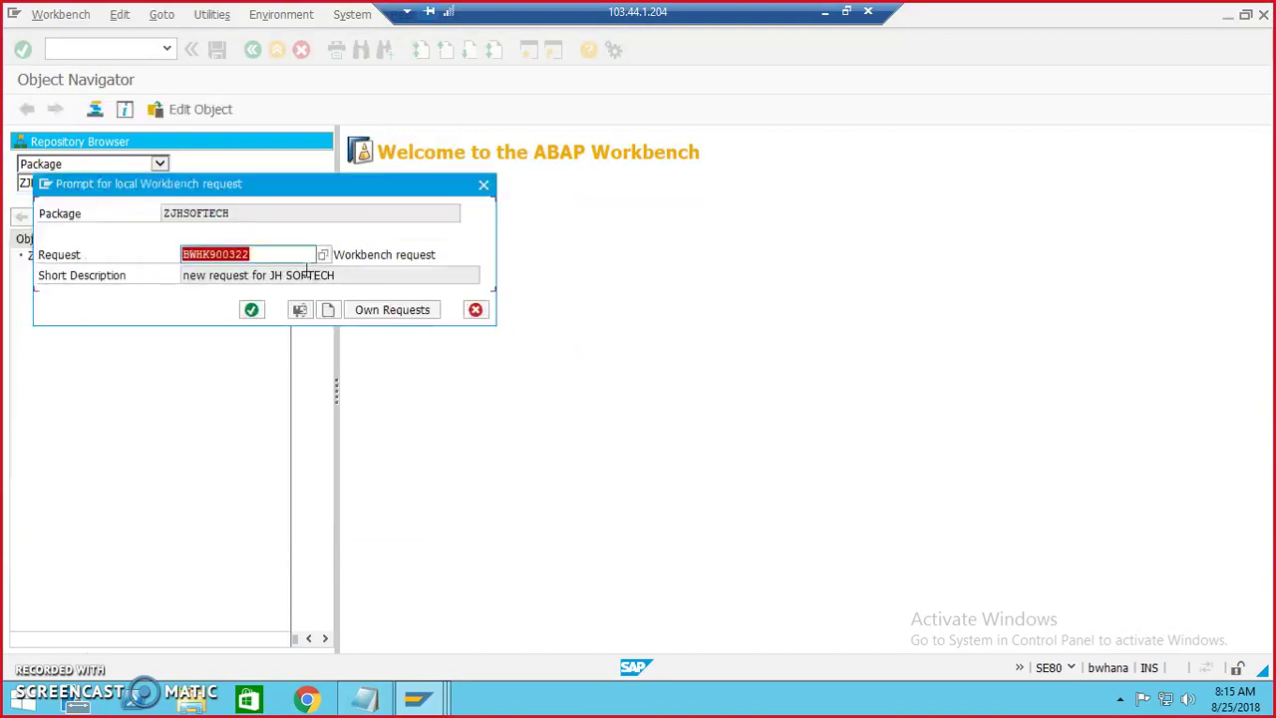
{"action": "left_click", "coordinate": [251, 307]}
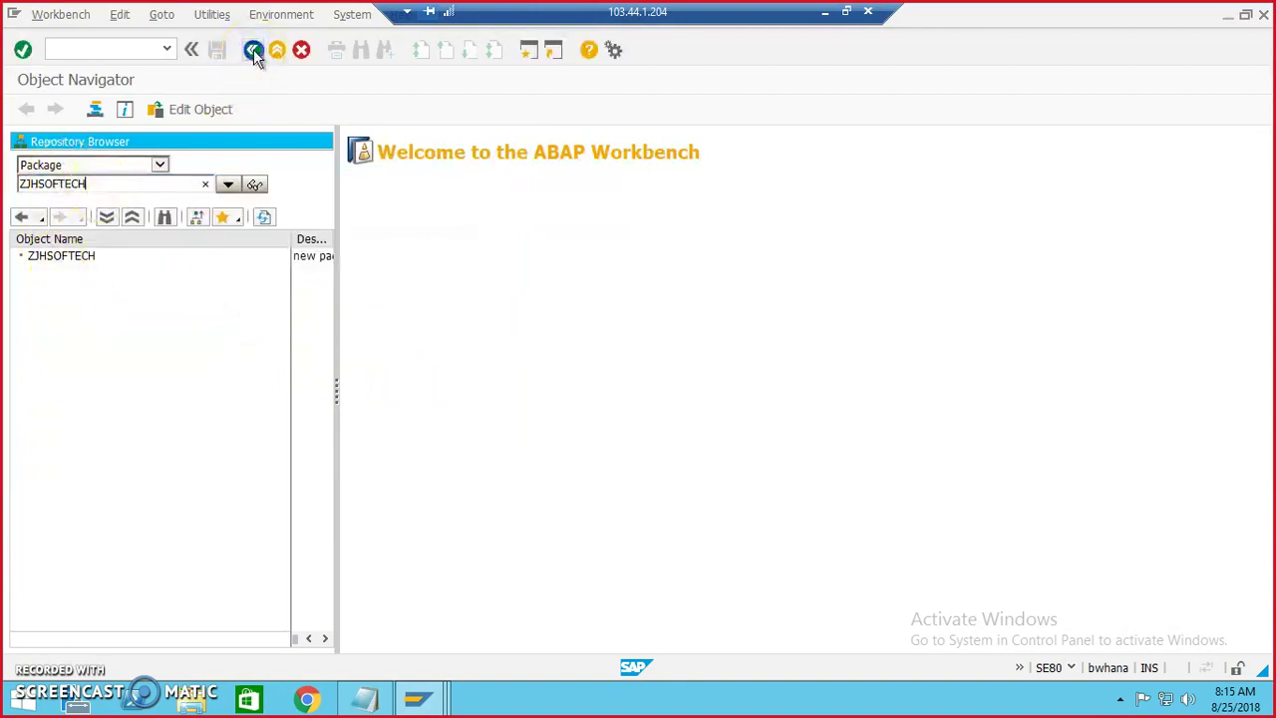
{"action": "left_click", "coordinate": [252, 49]}
Bring the Data Warehousing Workbench forward, exit it with F3, and run RSD1.
{"action": "left_click", "coordinate": [1218, 16]}
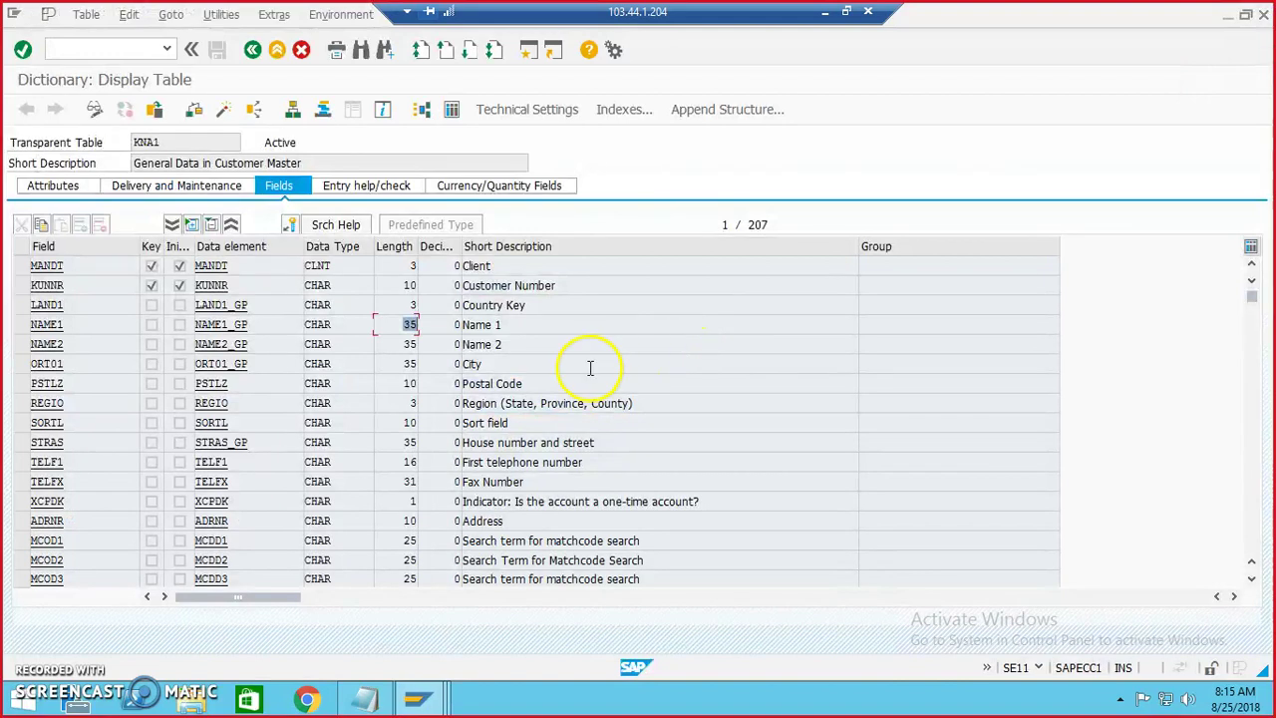
{"action": "left_click", "coordinate": [431, 701]}
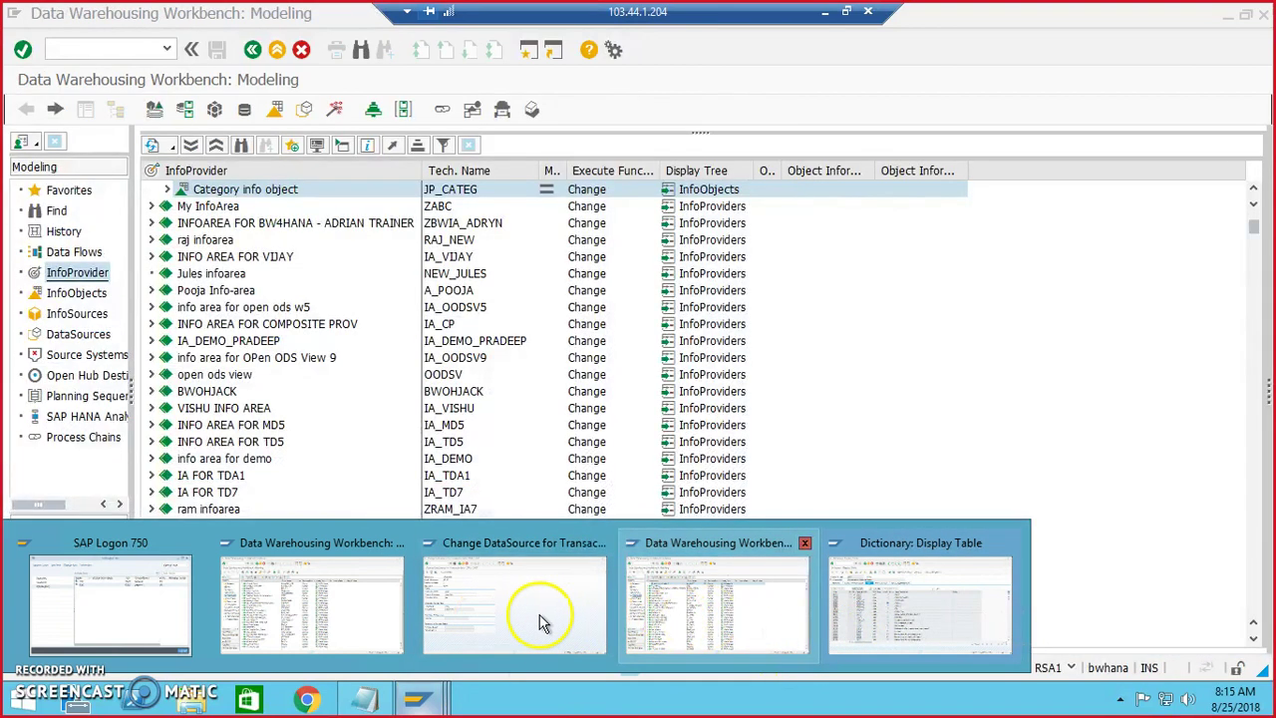
{"action": "mouse_move", "coordinate": [538, 623]}
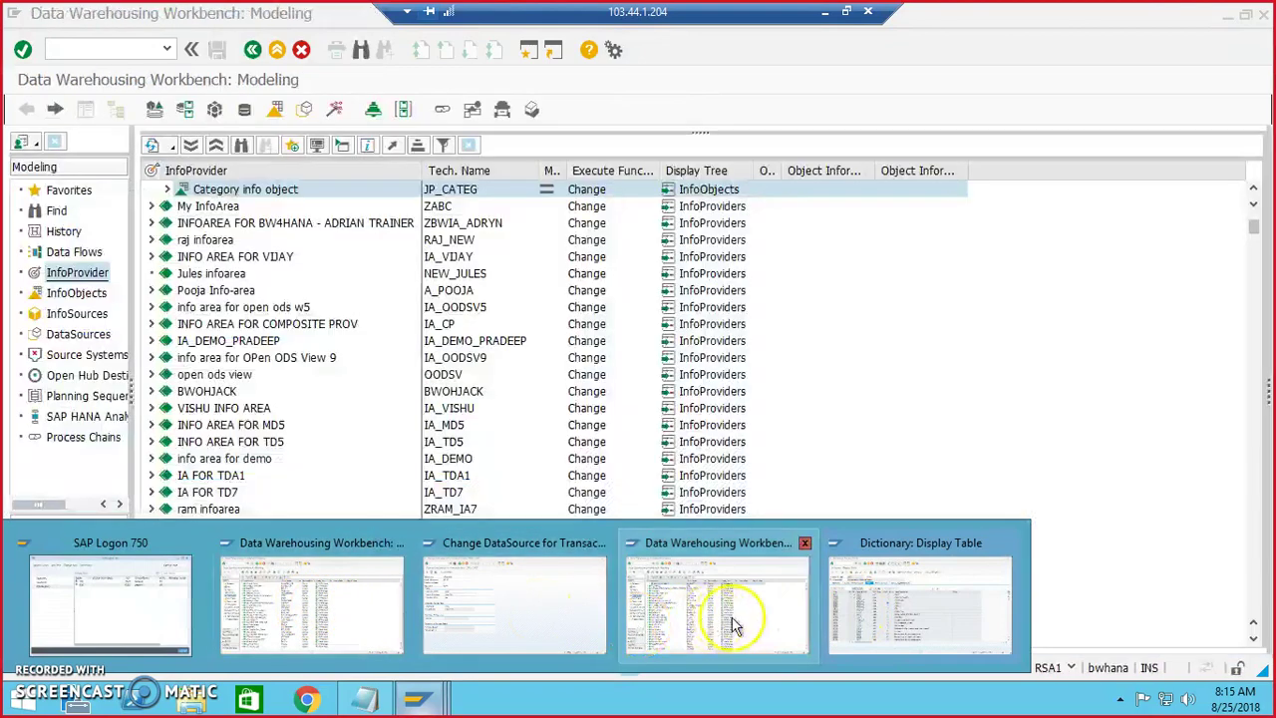
{"action": "mouse_move", "coordinate": [907, 625]}
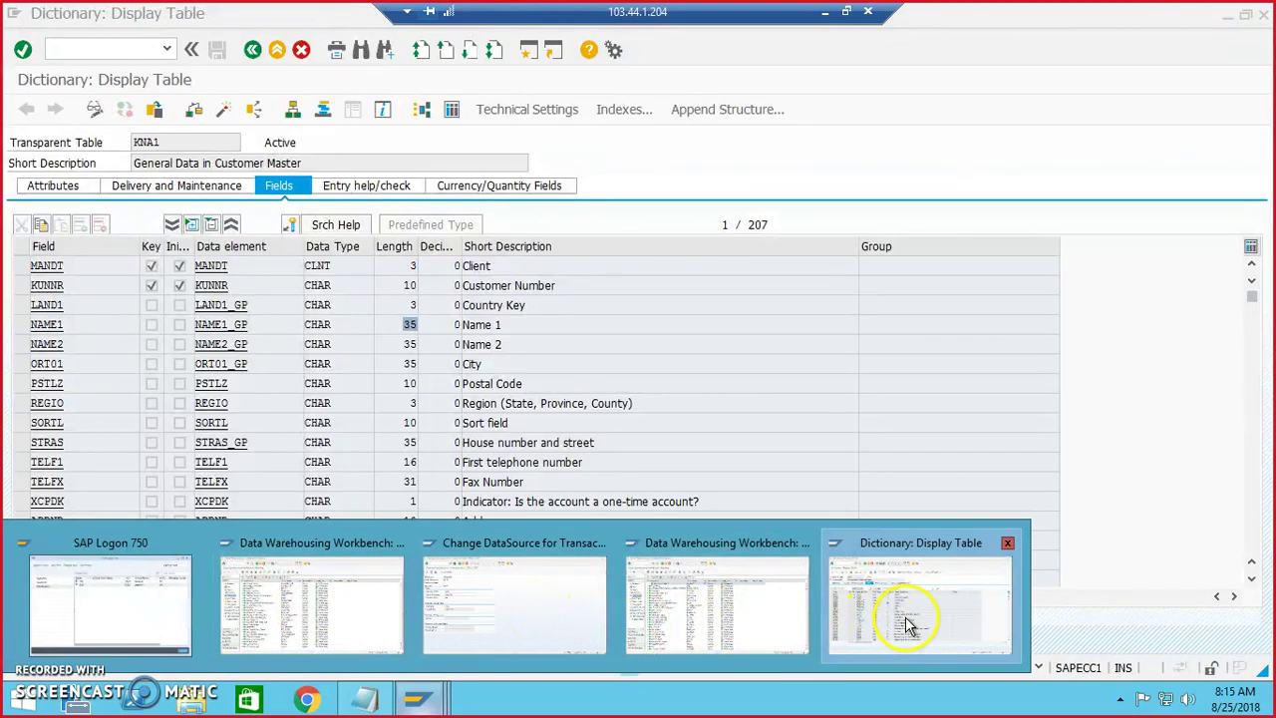
{"action": "left_click", "coordinate": [749, 625]}
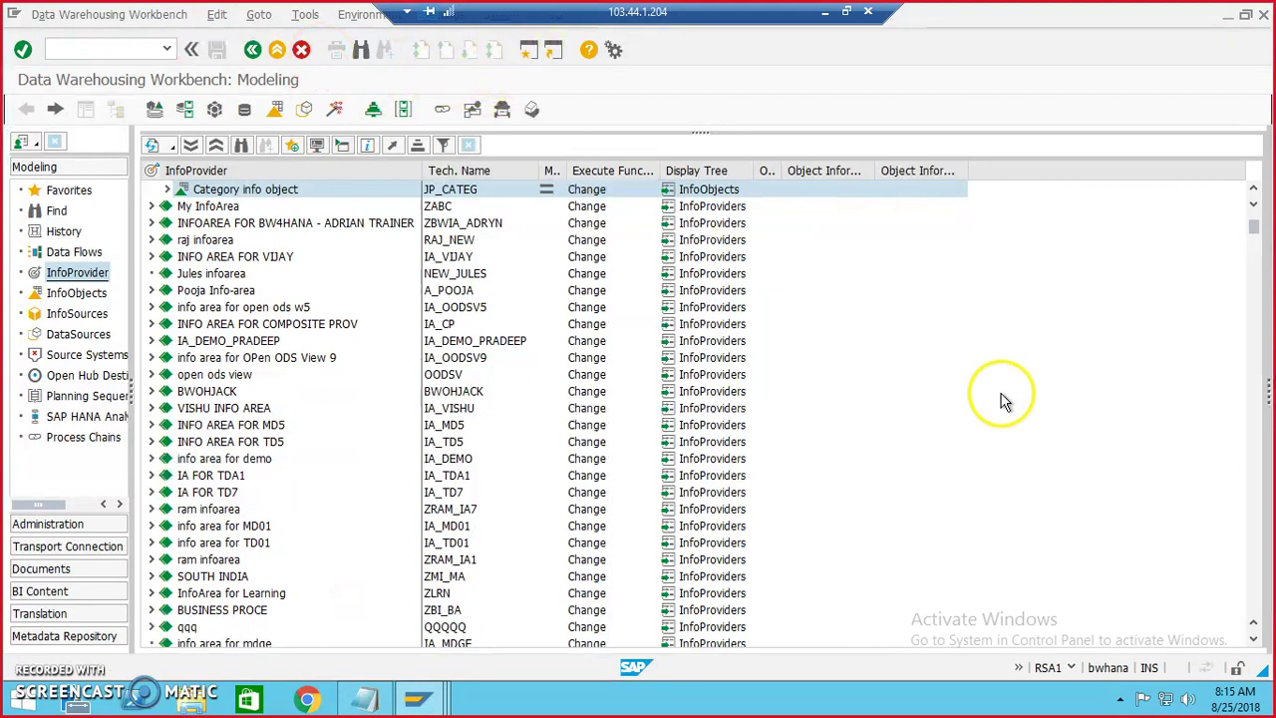
{"action": "key", "text": "F3"}
{"action": "type", "text": "RSD1"}
{"action": "key", "text": "Return"}
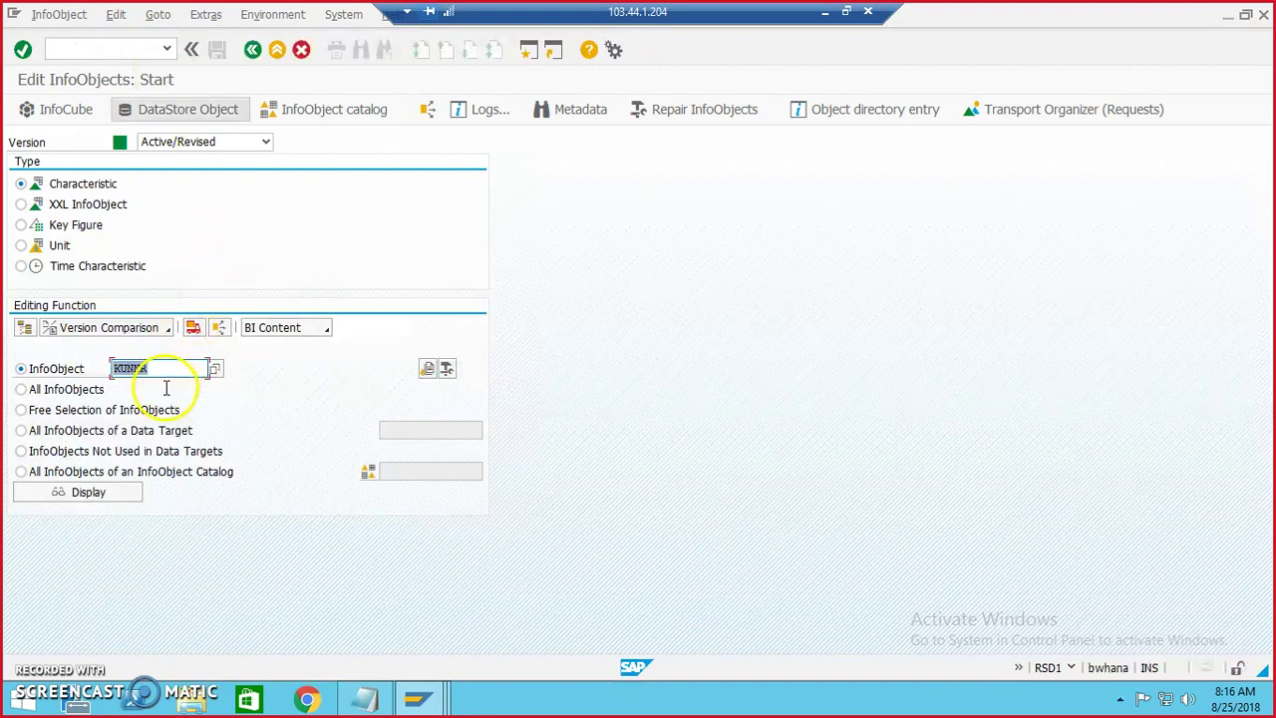
Run NOHDB and create KUNNR with its long description, data type CHAR, length 10.
{"action": "left_click", "coordinate": [105, 45]}
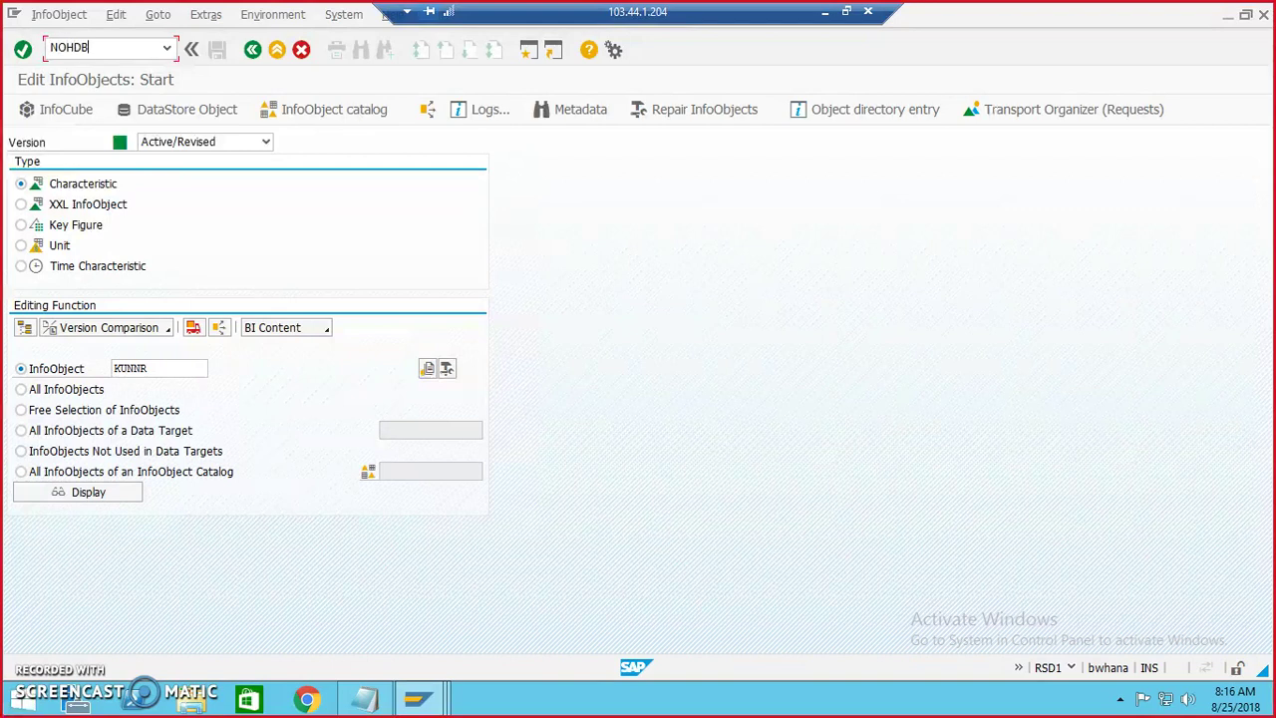
{"action": "type", "text": "NOHDB"}
{"action": "key", "text": "Return"}
{"action": "left_click", "coordinate": [389, 368]}
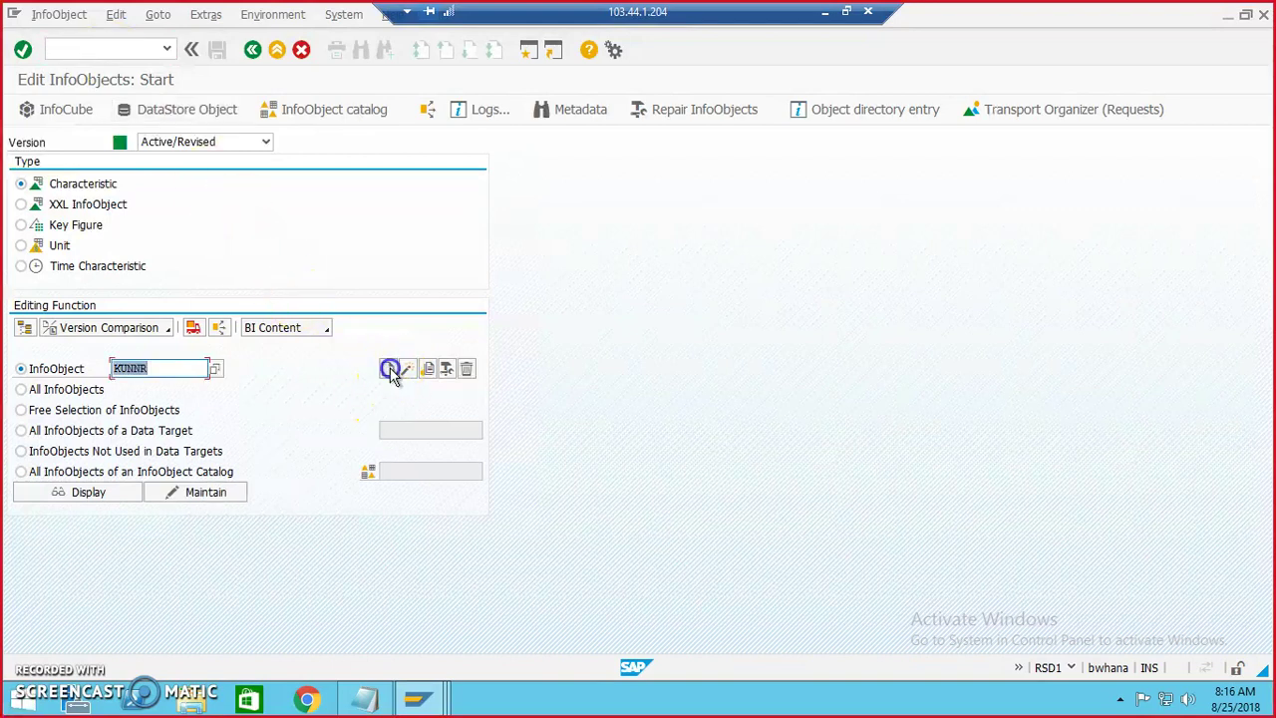
{"action": "left_click", "coordinate": [460, 278]}
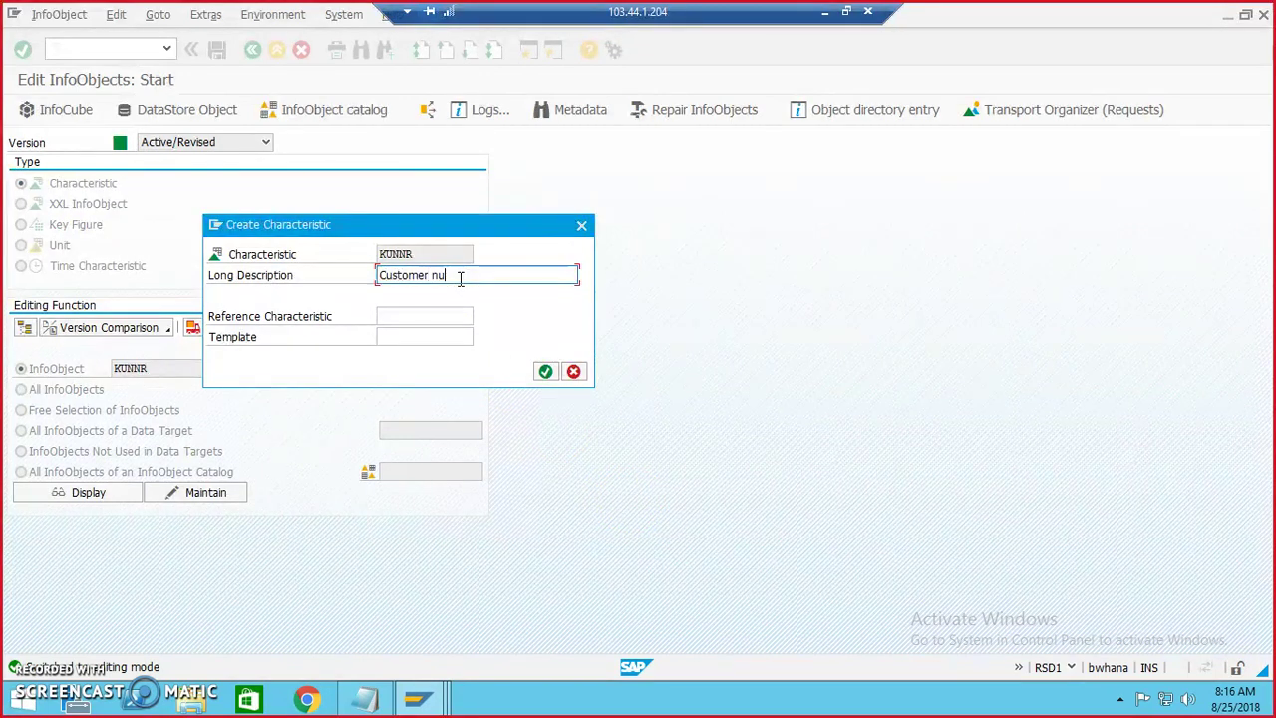
{"action": "left_click", "coordinate": [546, 372]}
{"action": "left_click", "coordinate": [279, 348]}
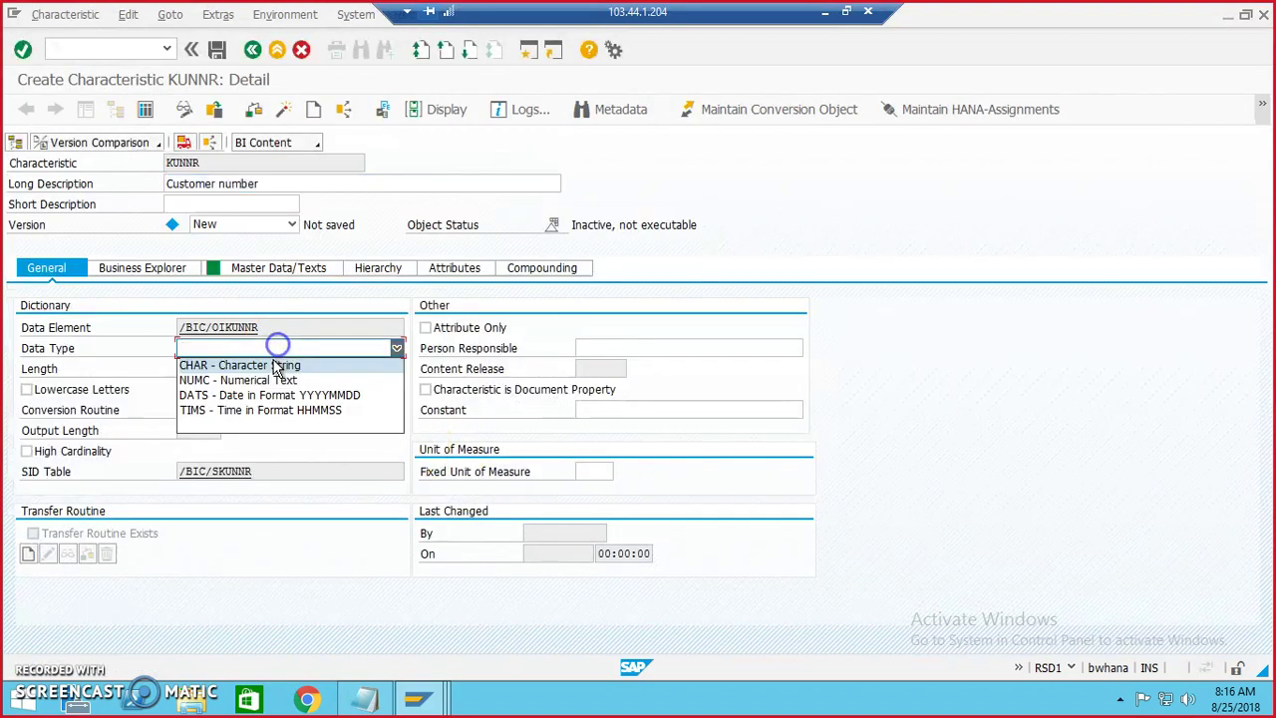
{"action": "left_click", "coordinate": [264, 361]}
{"action": "left_click", "coordinate": [208, 368]}
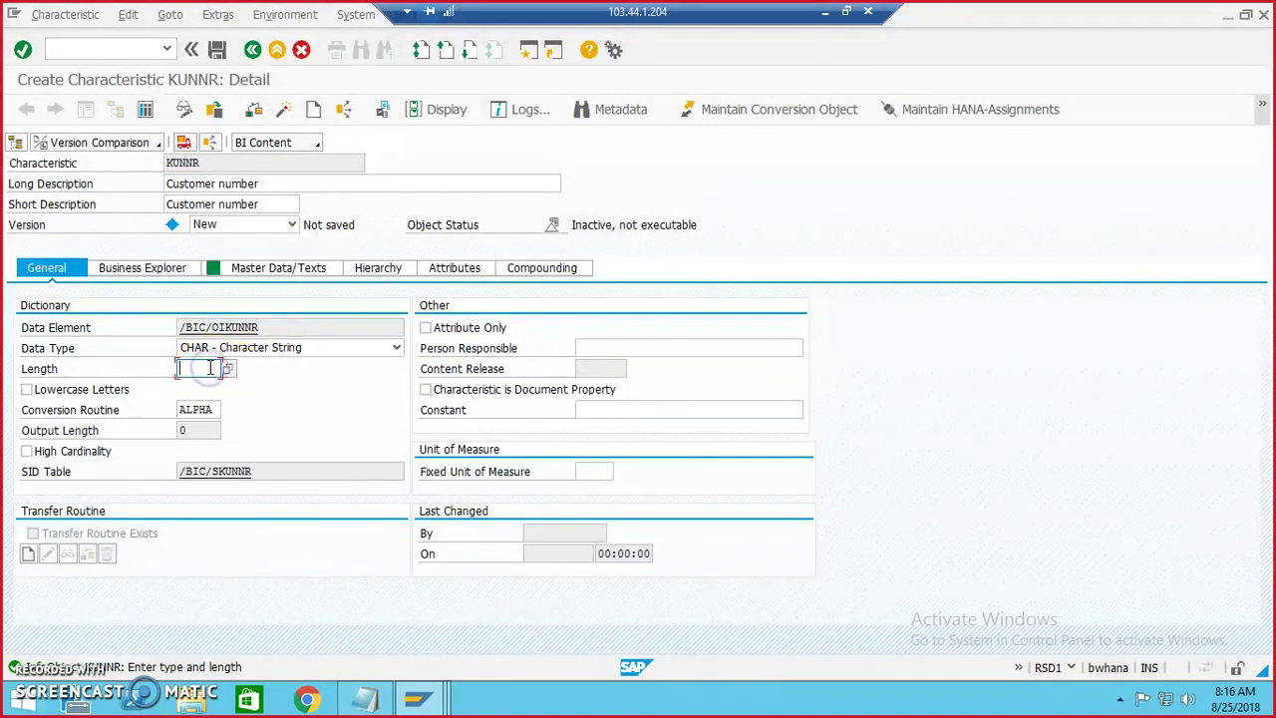
Activate KUNNR in package zjhsoftech with the workbench request, then go back.
{"action": "left_click", "coordinate": [284, 108]}
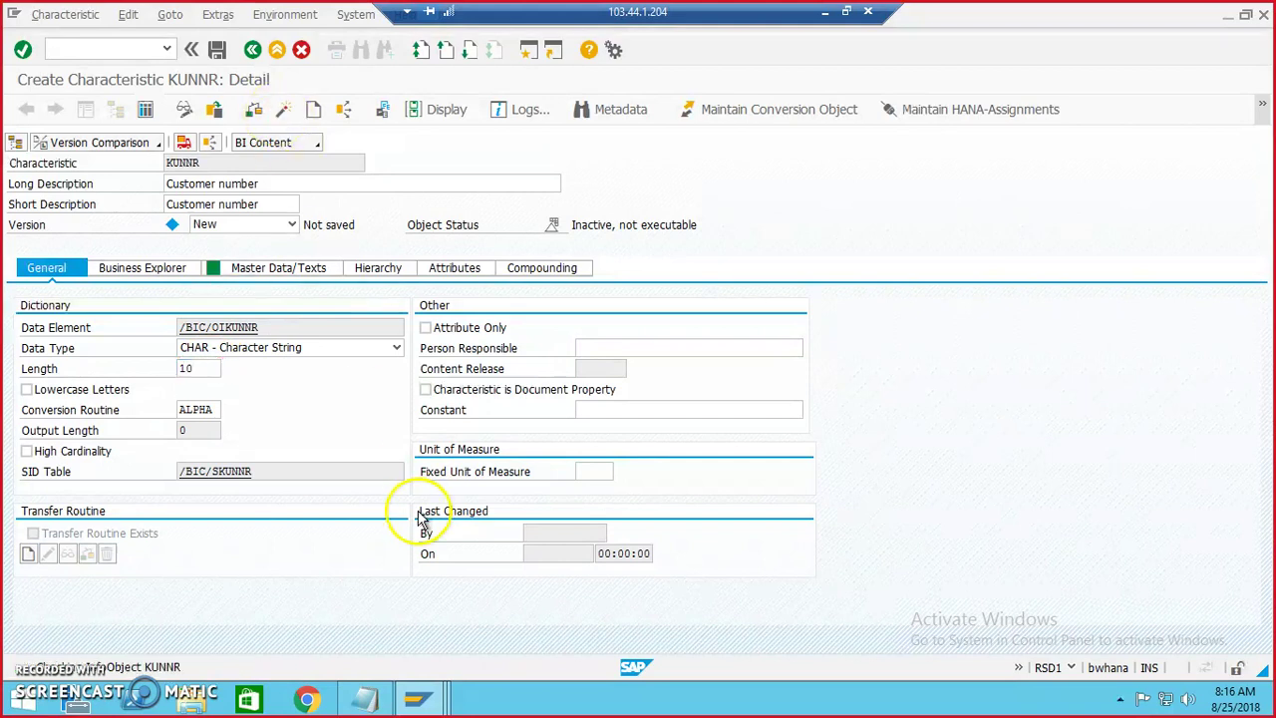
{"action": "type", "text": "z"}
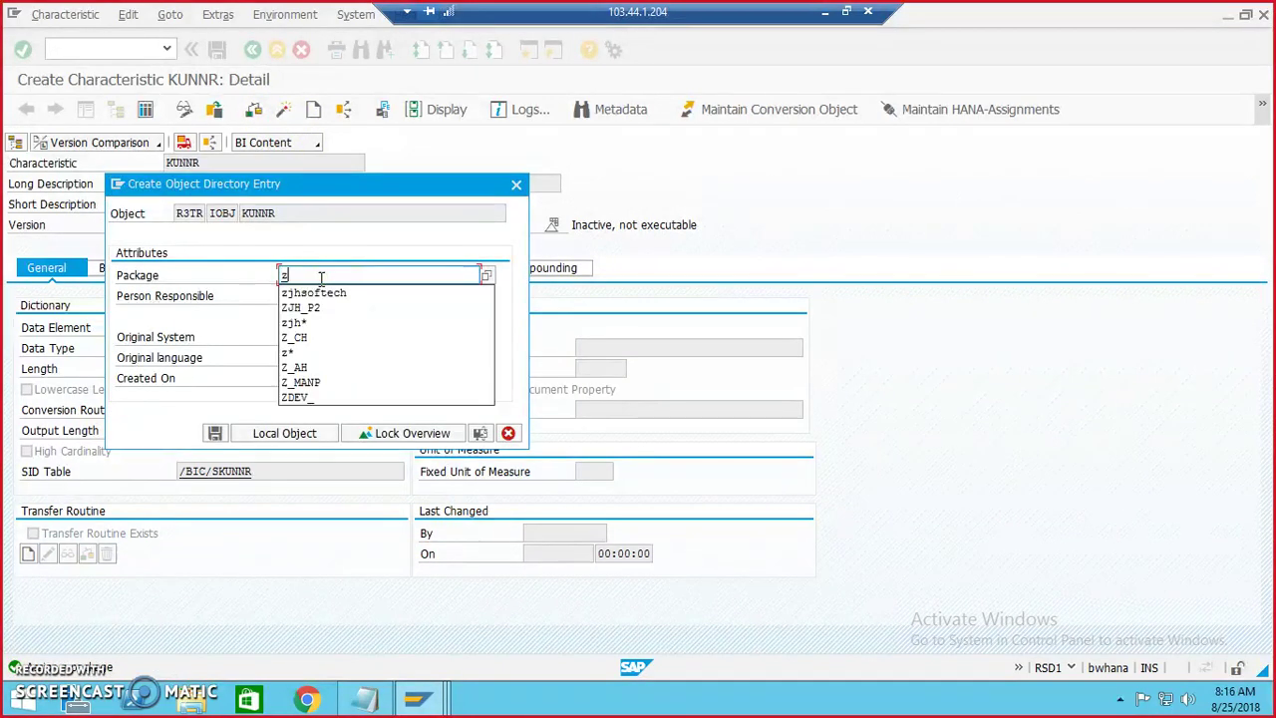
{"action": "type", "text": "jhsoftech"}
{"action": "key", "text": "Return"}
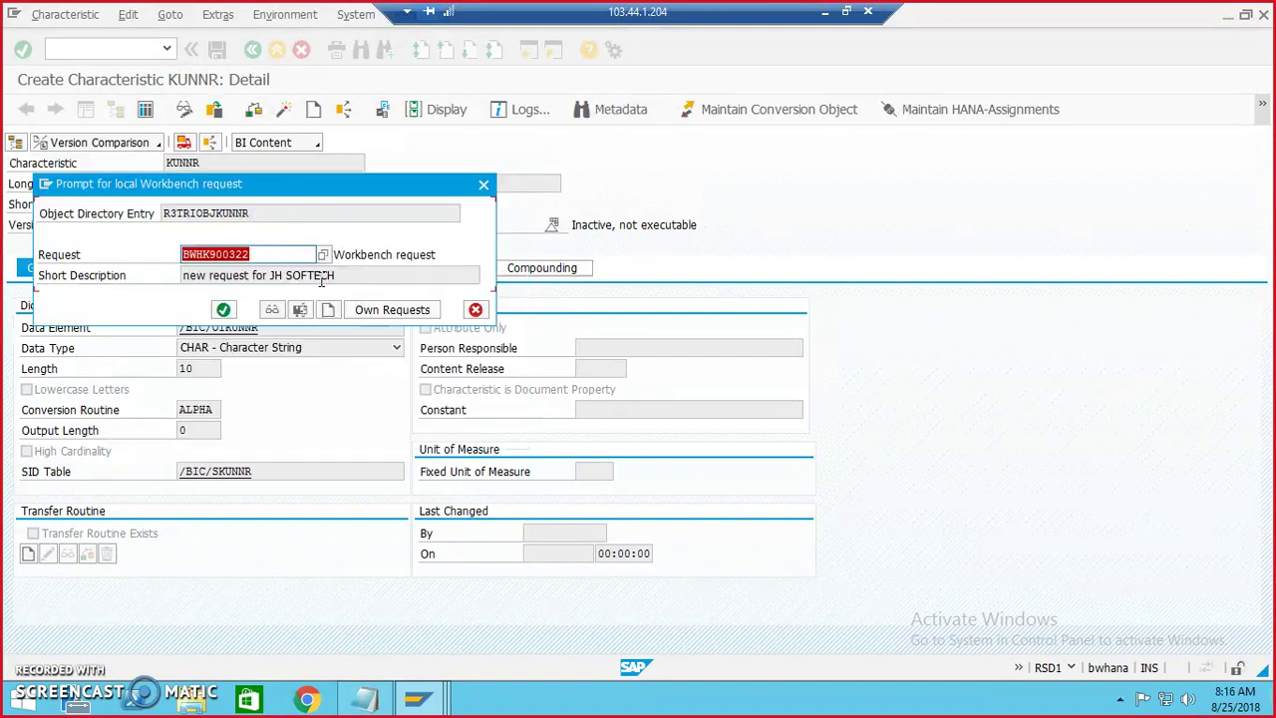
{"action": "left_click", "coordinate": [223, 310]}
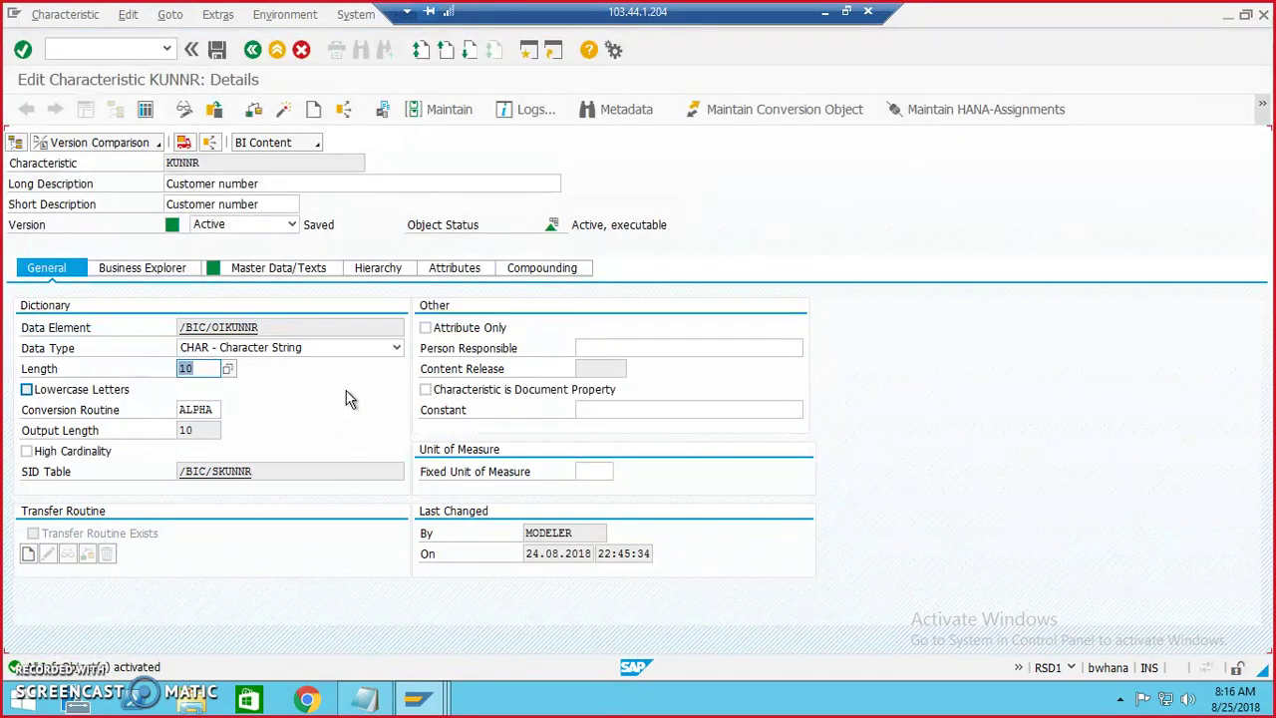
{"action": "left_click", "coordinate": [252, 50]}
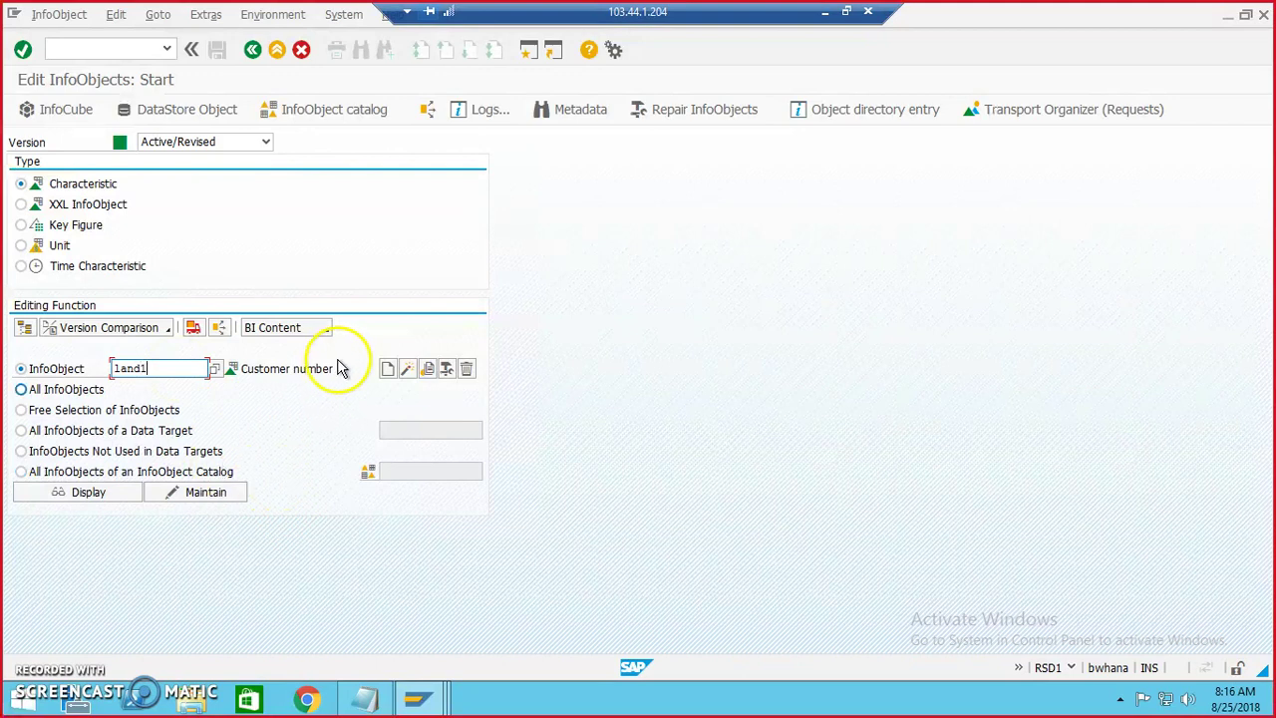
Create LAND1 described as 'Country', CHAR length 3, and save it with the workbench request.
{"action": "left_click", "coordinate": [388, 368]}
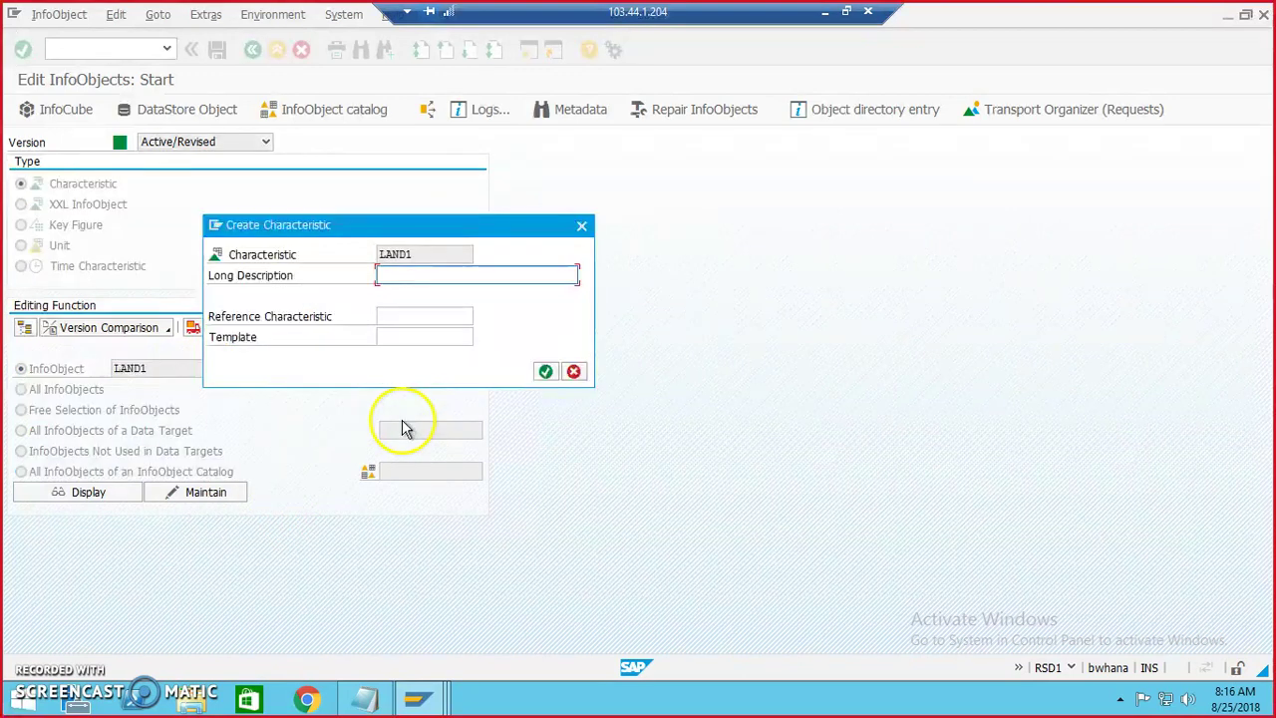
{"action": "left_click", "coordinate": [409, 279]}
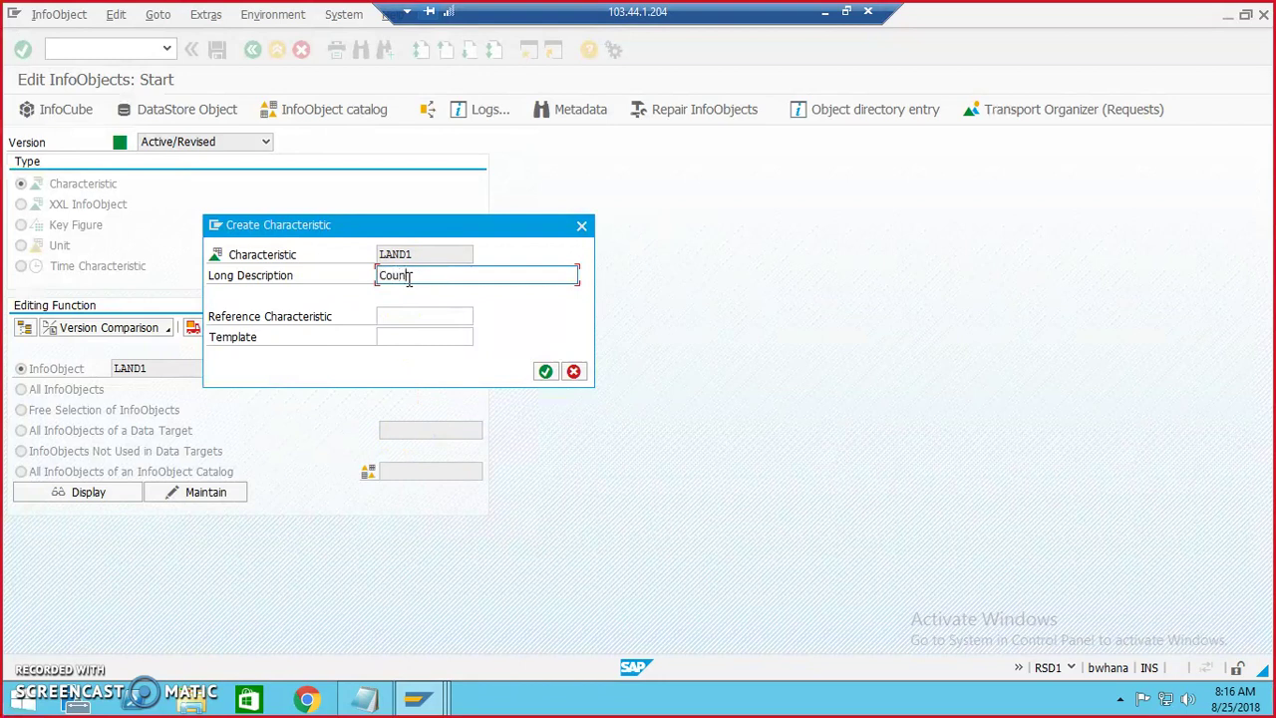
{"action": "key", "text": "Return"}
{"action": "left_click", "coordinate": [317, 349]}
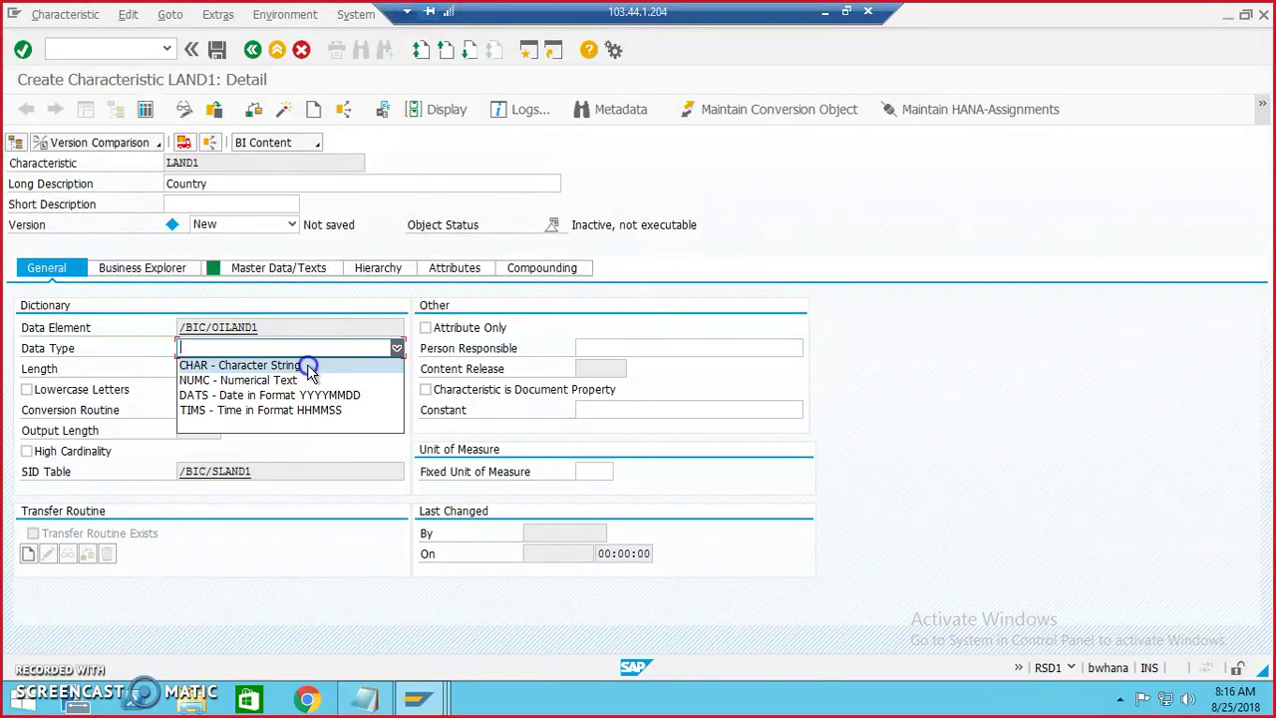
{"action": "left_click", "coordinate": [304, 365]}
{"action": "left_click", "coordinate": [211, 374]}
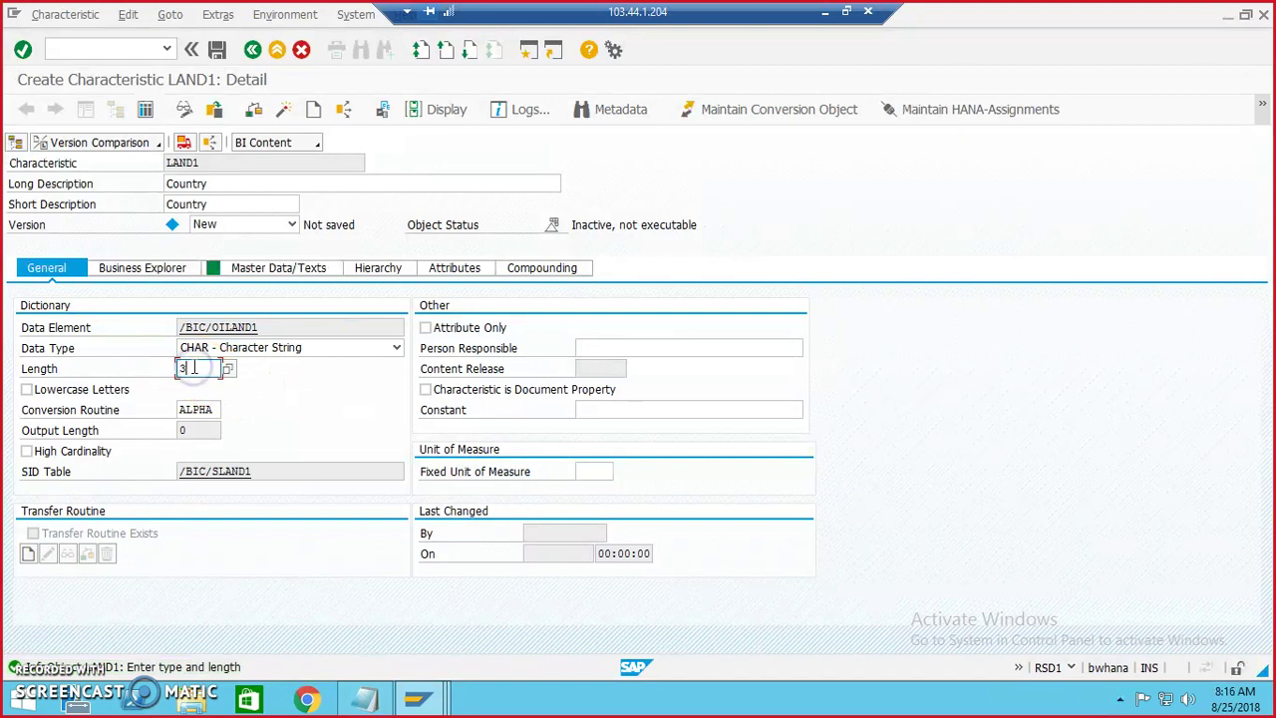
{"action": "left_click", "coordinate": [216, 49]}
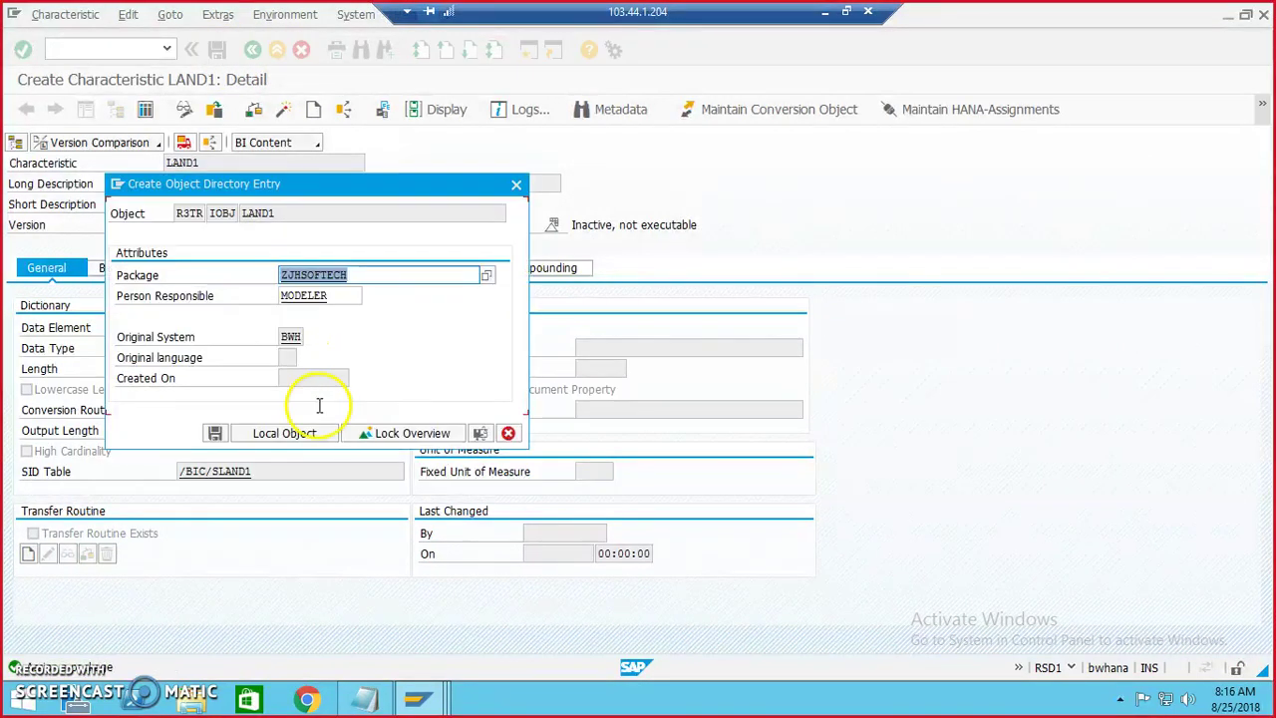
{"action": "left_click", "coordinate": [214, 432]}
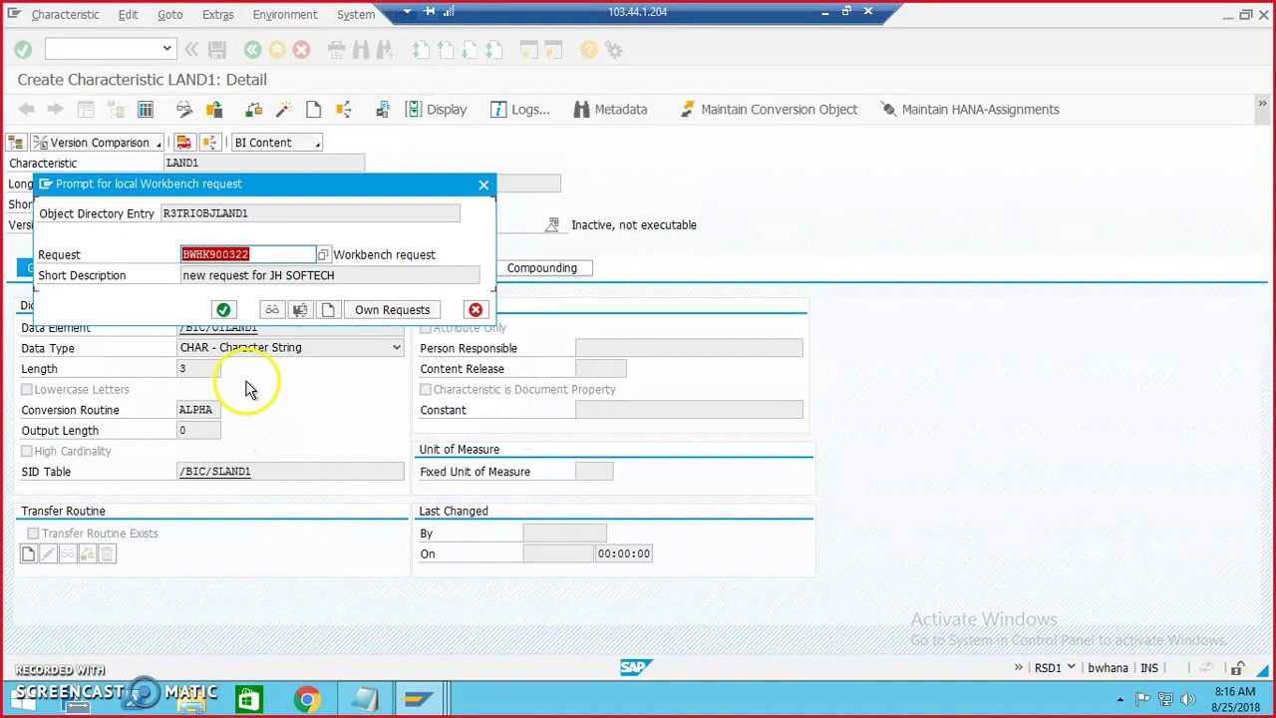
{"action": "left_click", "coordinate": [223, 309]}
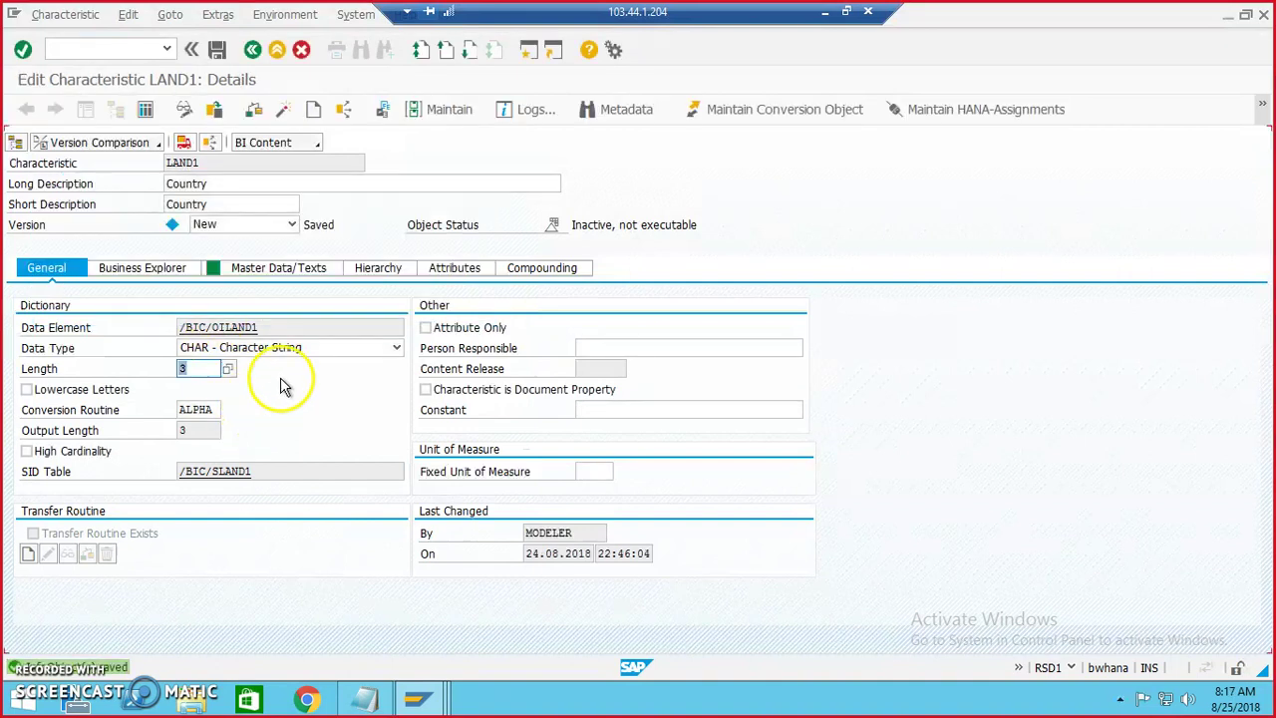
Restore LAND1's length to 3 after an accidental edit, then return to the start screen.
{"action": "left_click", "coordinate": [325, 351]}
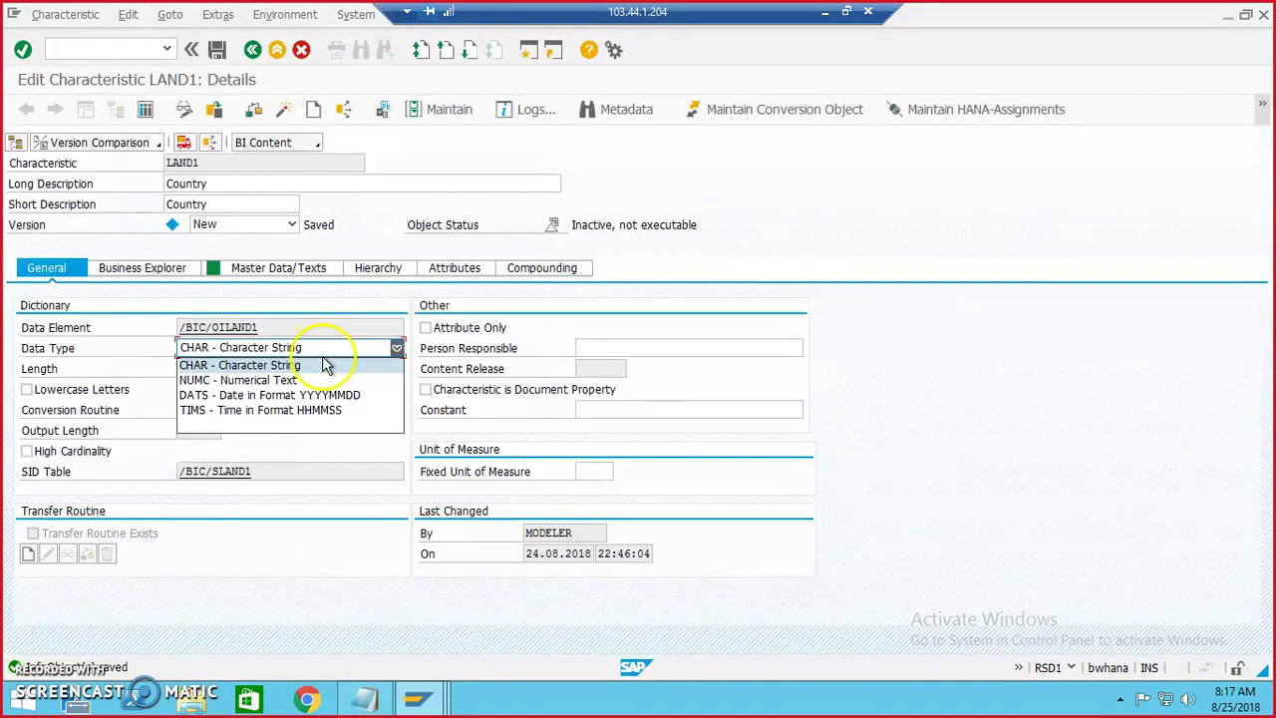
{"action": "left_click", "coordinate": [319, 364]}
{"action": "left_click", "coordinate": [199, 370]}
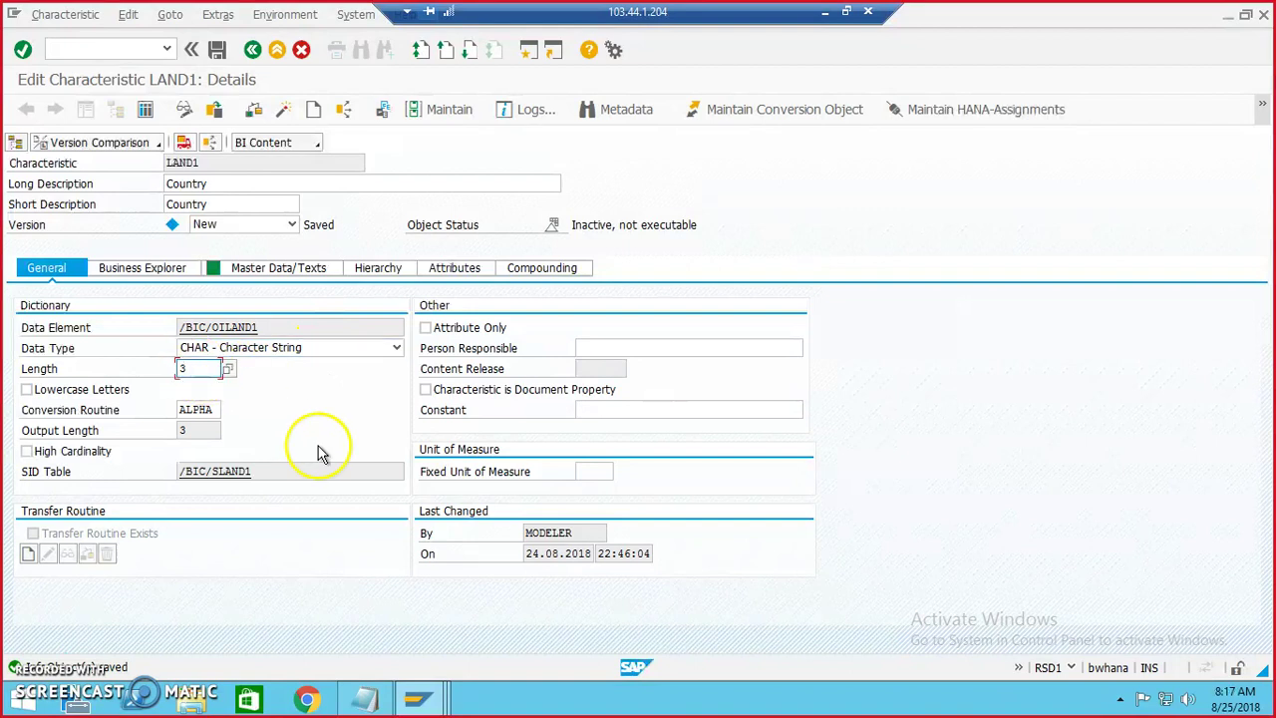
{"action": "type", "text": "5"}
{"action": "left_click", "coordinate": [252, 48]}
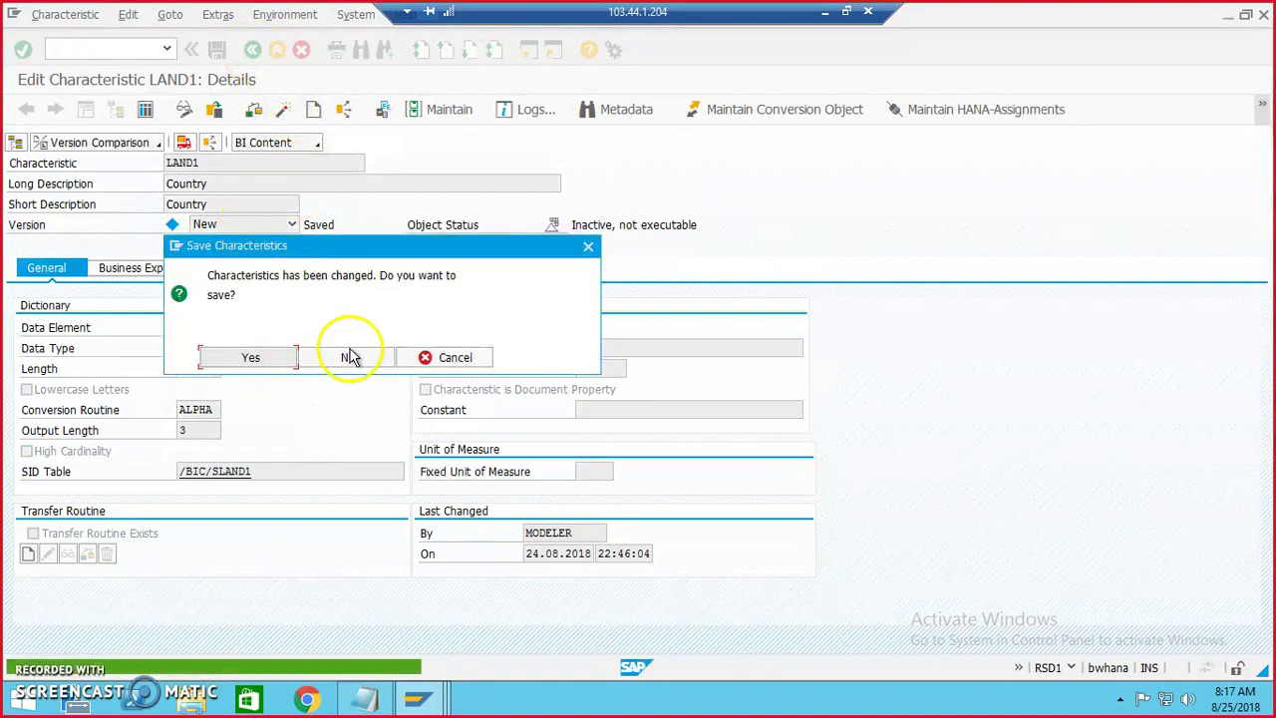
{"action": "left_click", "coordinate": [424, 358]}
{"action": "key", "text": "BackSpace"}
{"action": "left_click", "coordinate": [283, 112]}
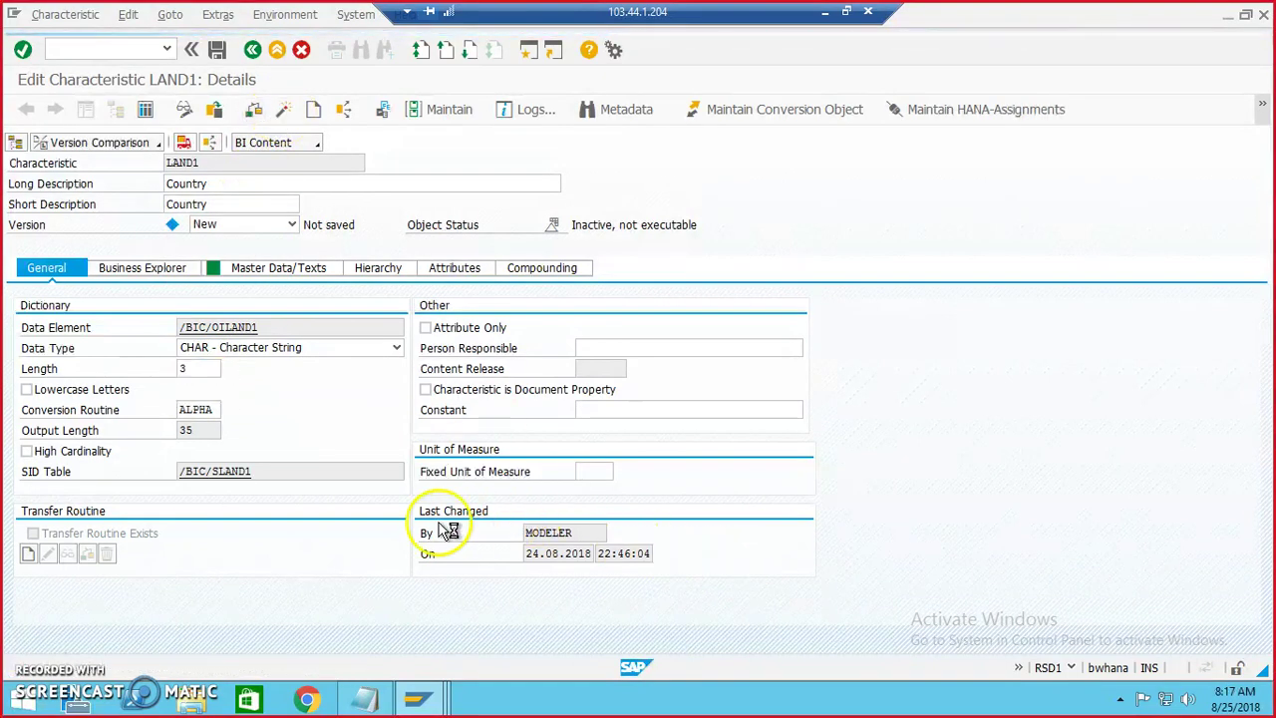
{"action": "left_click", "coordinate": [278, 53]}
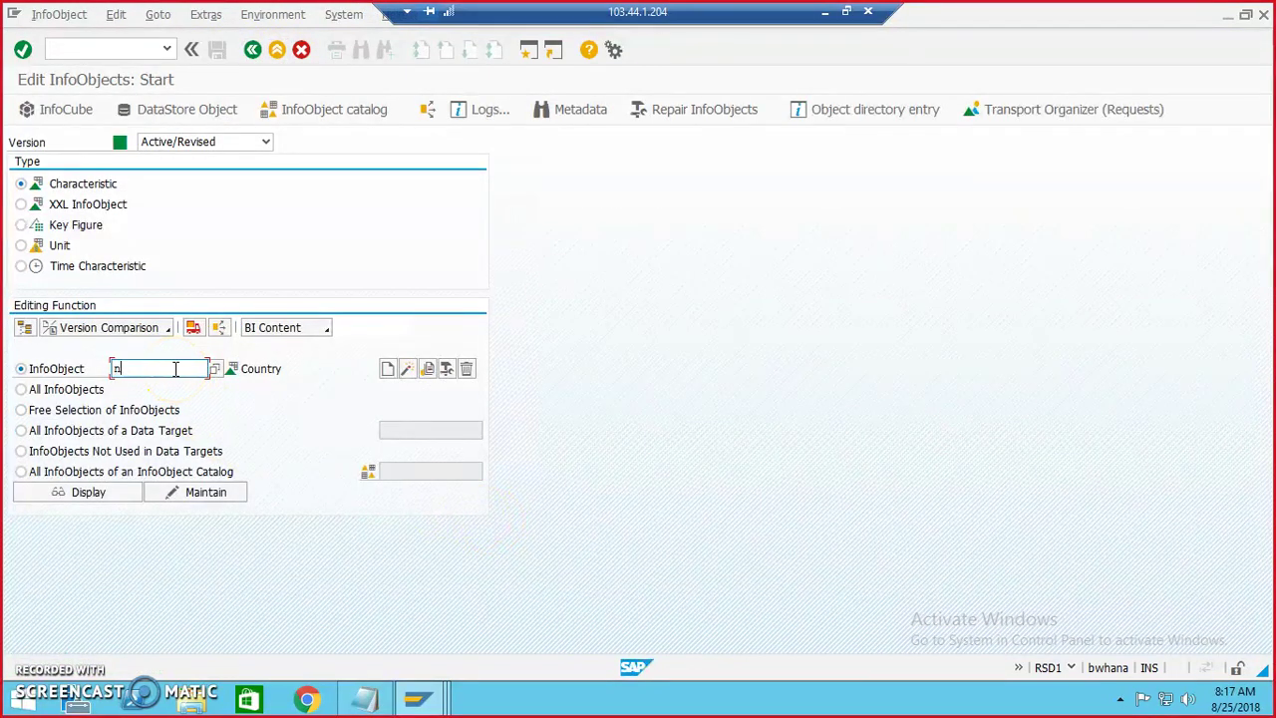
Create characteristic NAME1 with data type CHAR and length 35.
{"action": "left_click", "coordinate": [387, 368]}
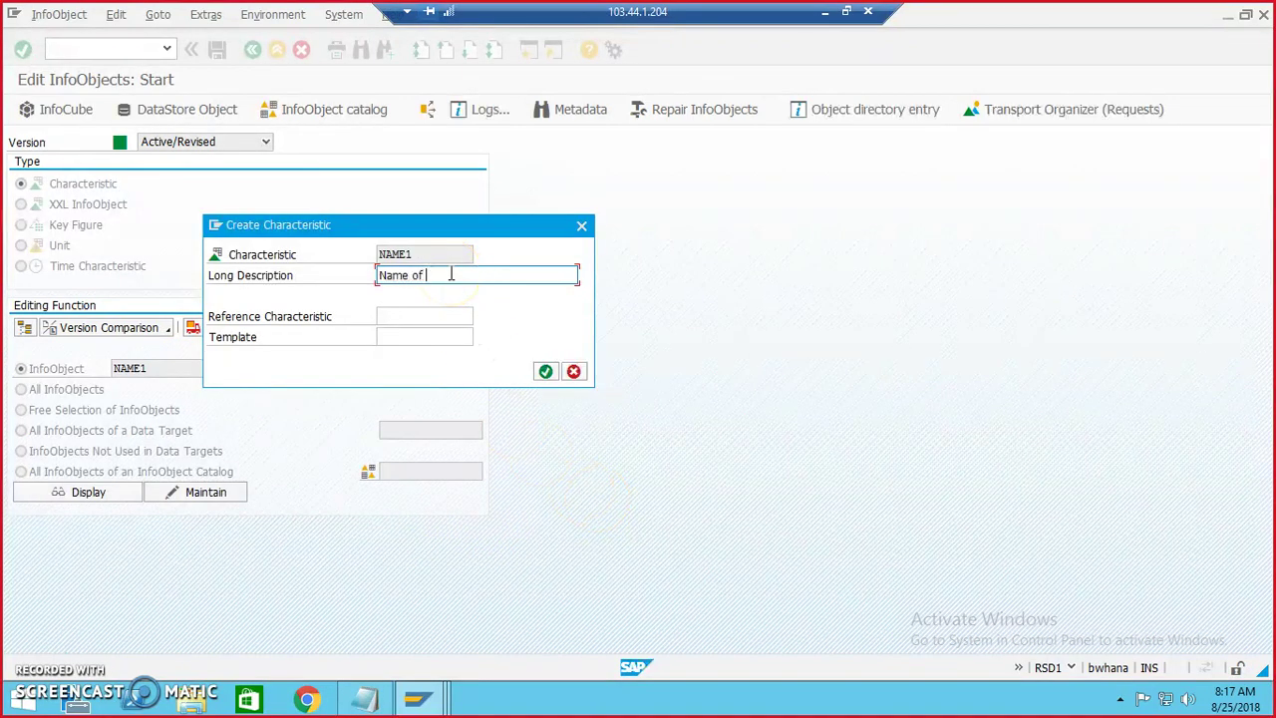
{"action": "key", "text": "Return"}
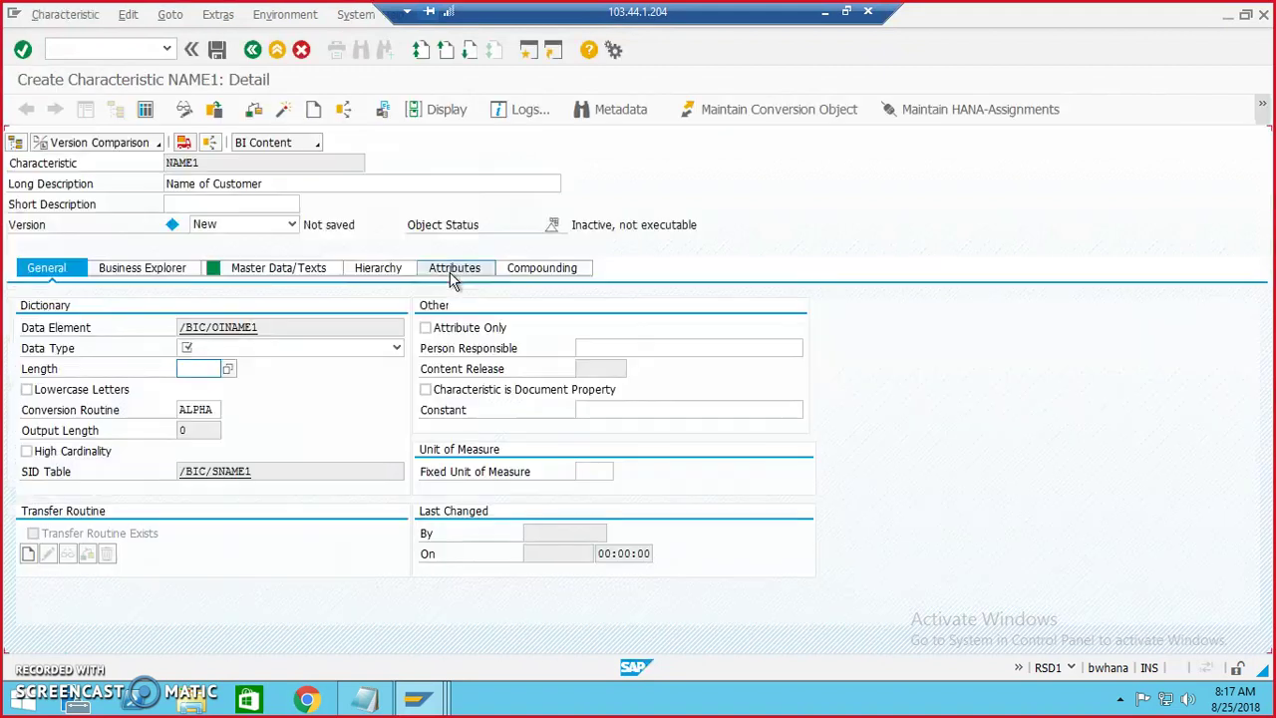
{"action": "left_click", "coordinate": [362, 347]}
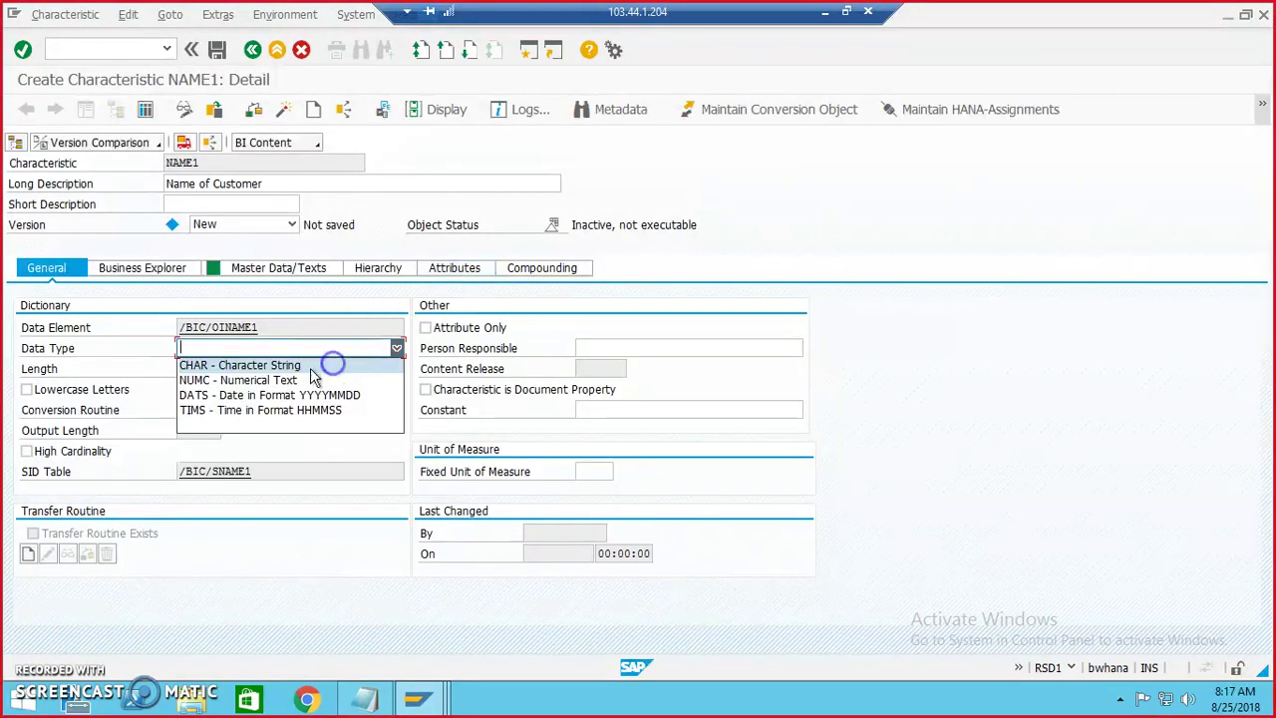
{"action": "left_click", "coordinate": [332, 365]}
{"action": "left_click", "coordinate": [201, 370]}
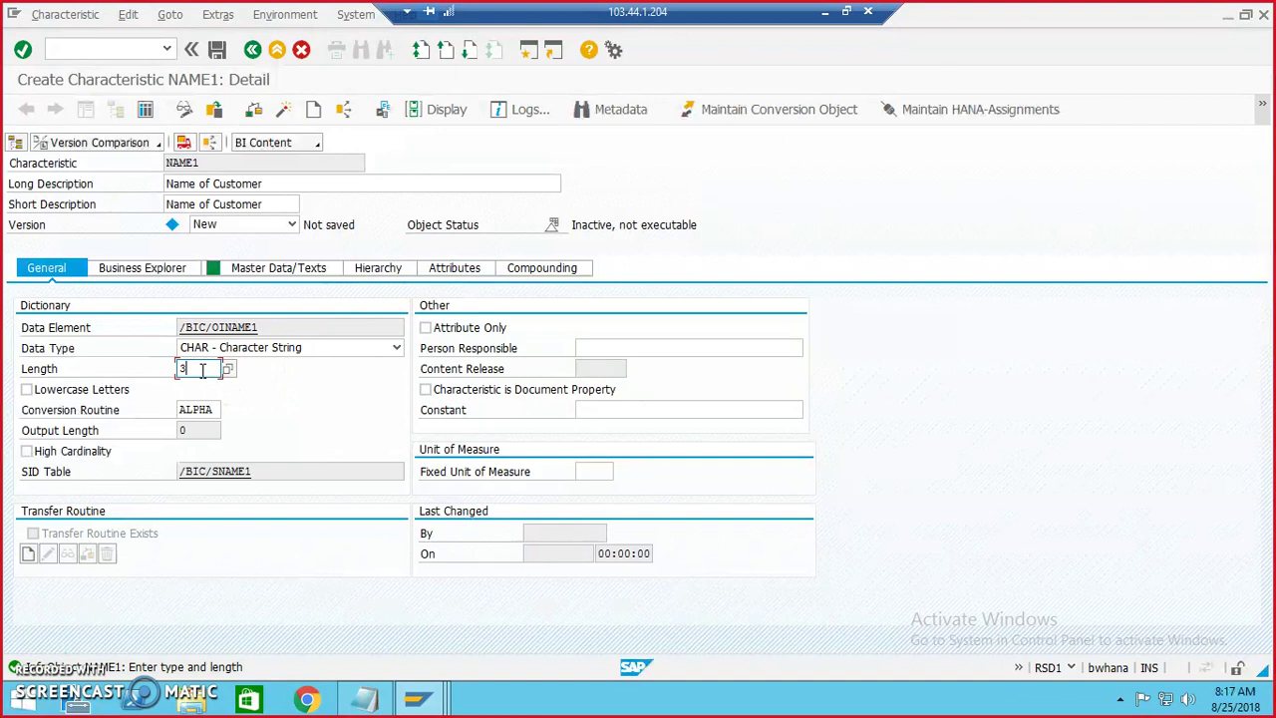
{"action": "type", "text": "35"}
Activate NAME1 in ZJHSOFTECH with the workbench request, then select Key Figure on the start screen.
{"action": "left_click", "coordinate": [283, 108]}
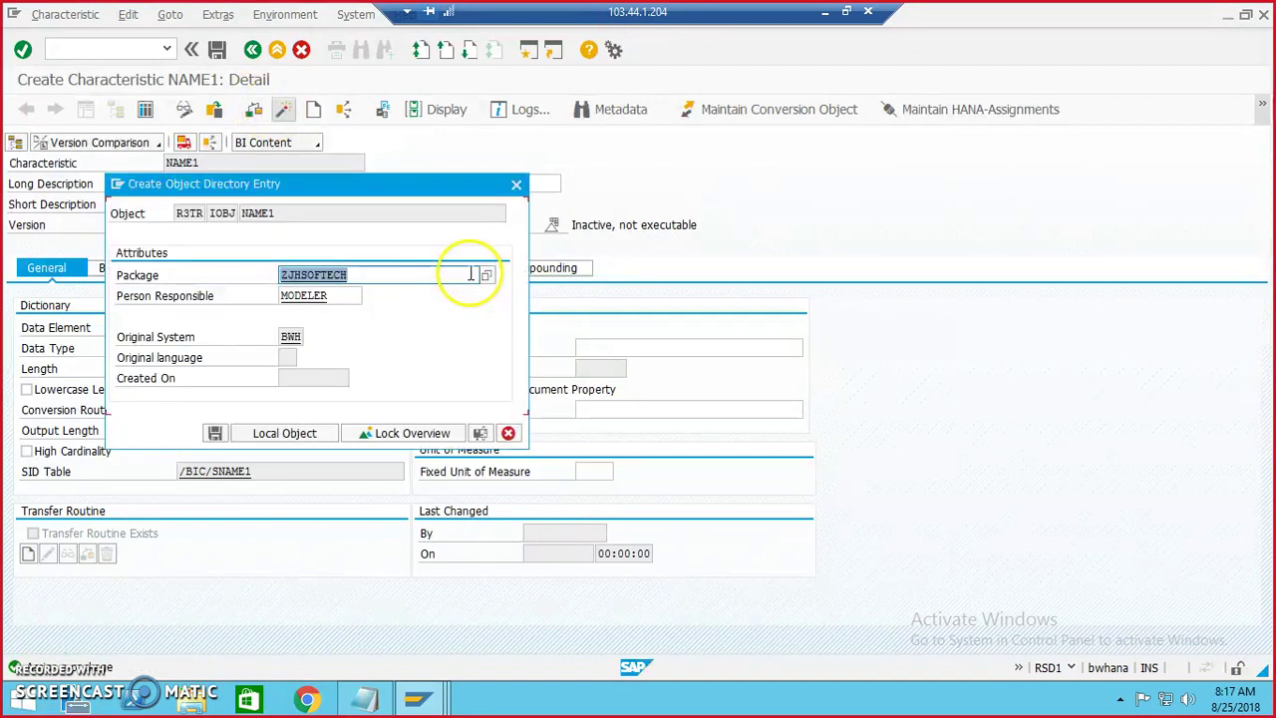
{"action": "left_click", "coordinate": [215, 435]}
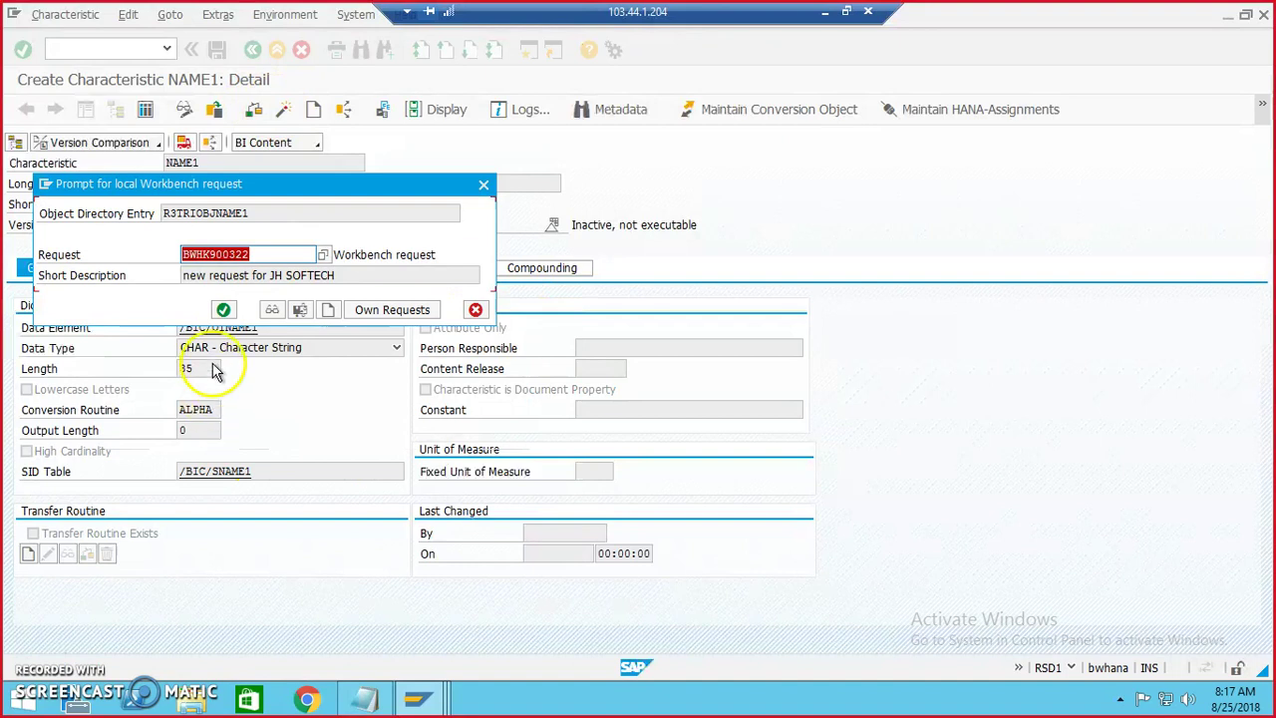
{"action": "left_click", "coordinate": [223, 309]}
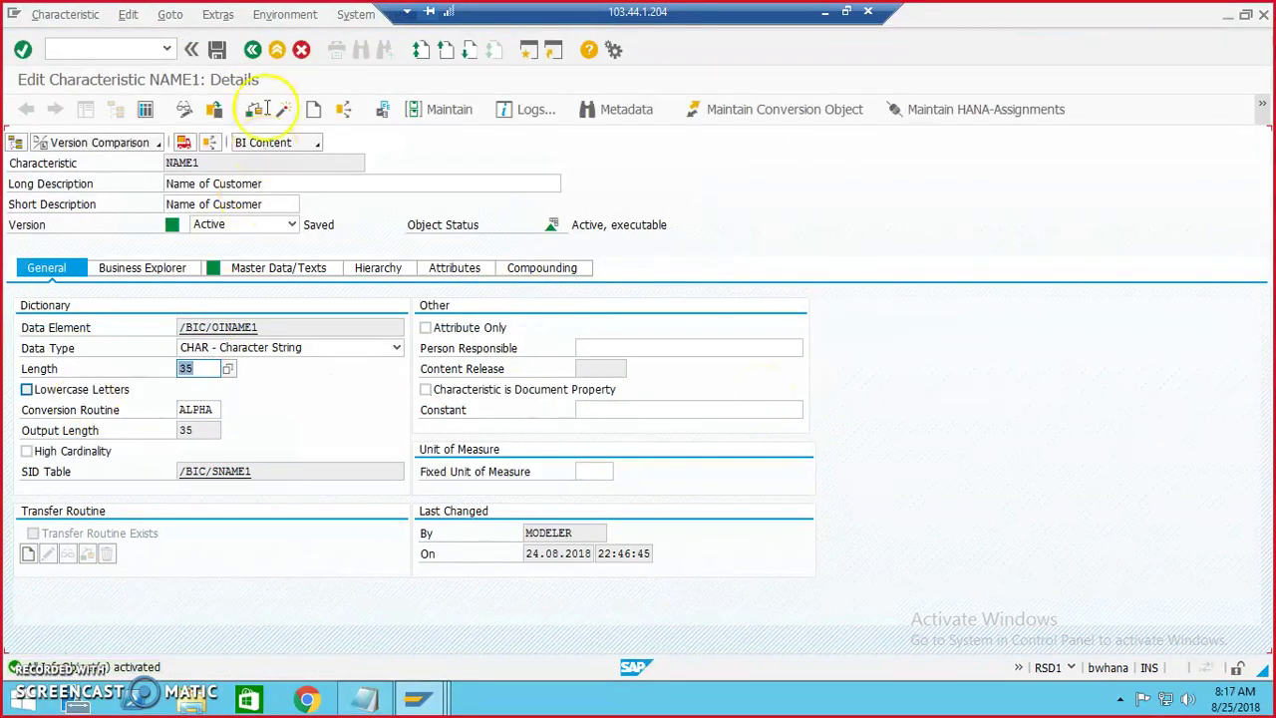
{"action": "left_click", "coordinate": [253, 49]}
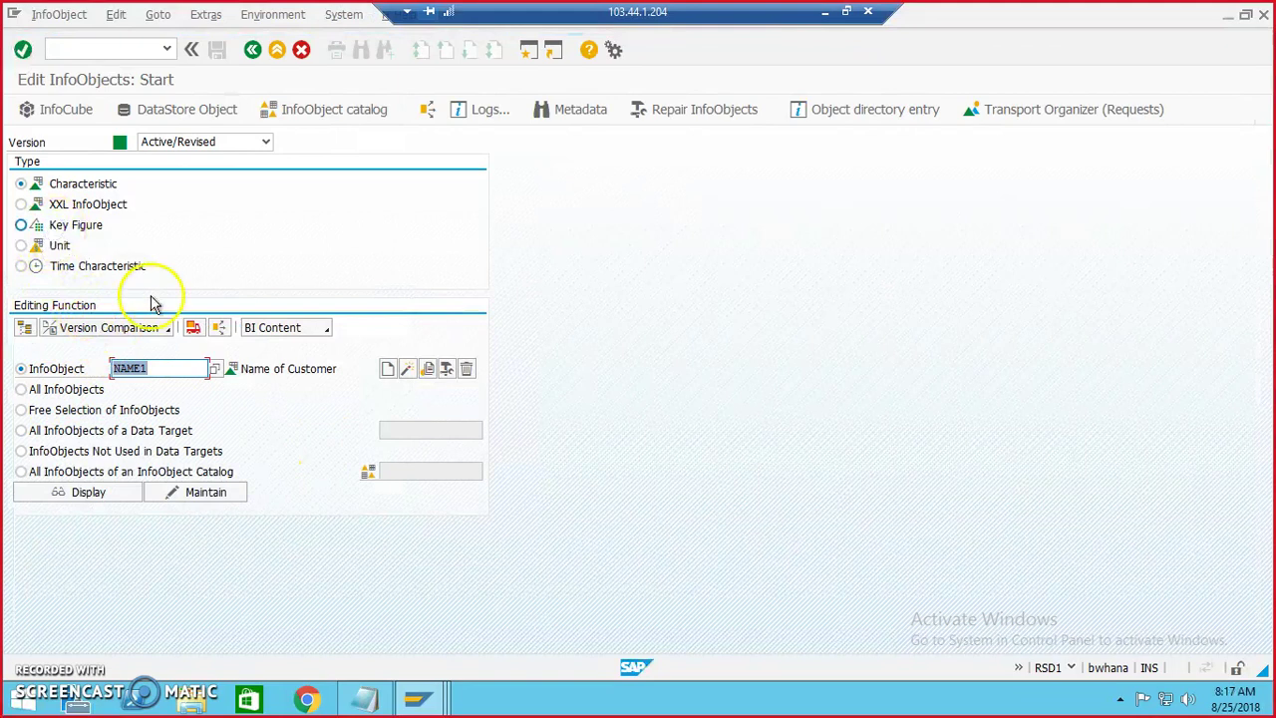
{"action": "left_click", "coordinate": [22, 225]}
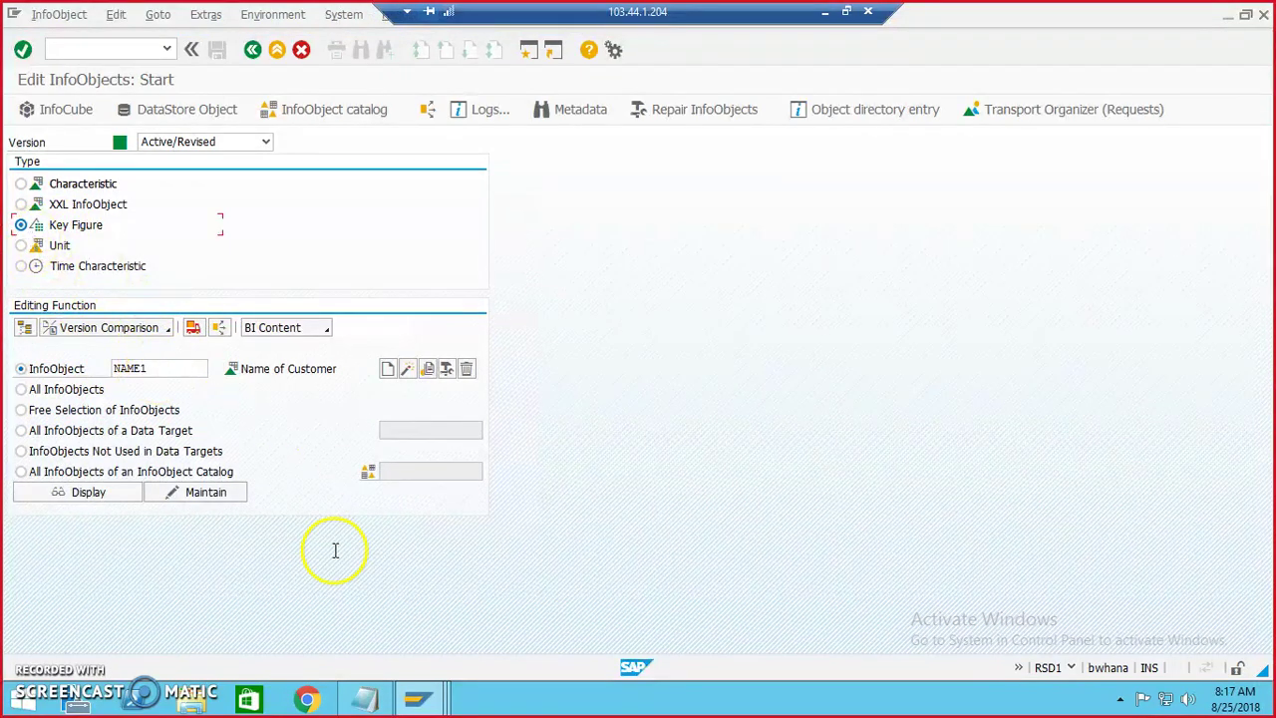
Scroll the SE11 KNA1 field list down to BBBNR, then minimize it.
{"action": "mouse_move", "coordinate": [416, 706]}
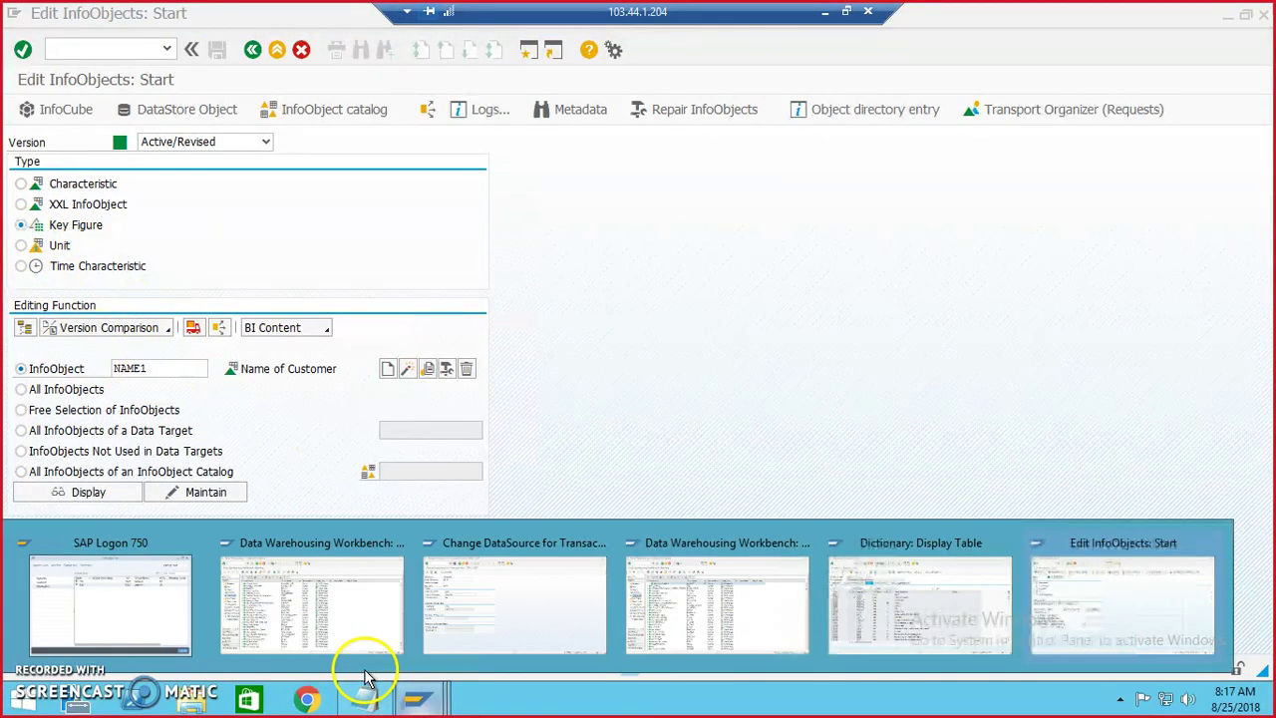
{"action": "left_click", "coordinate": [328, 632]}
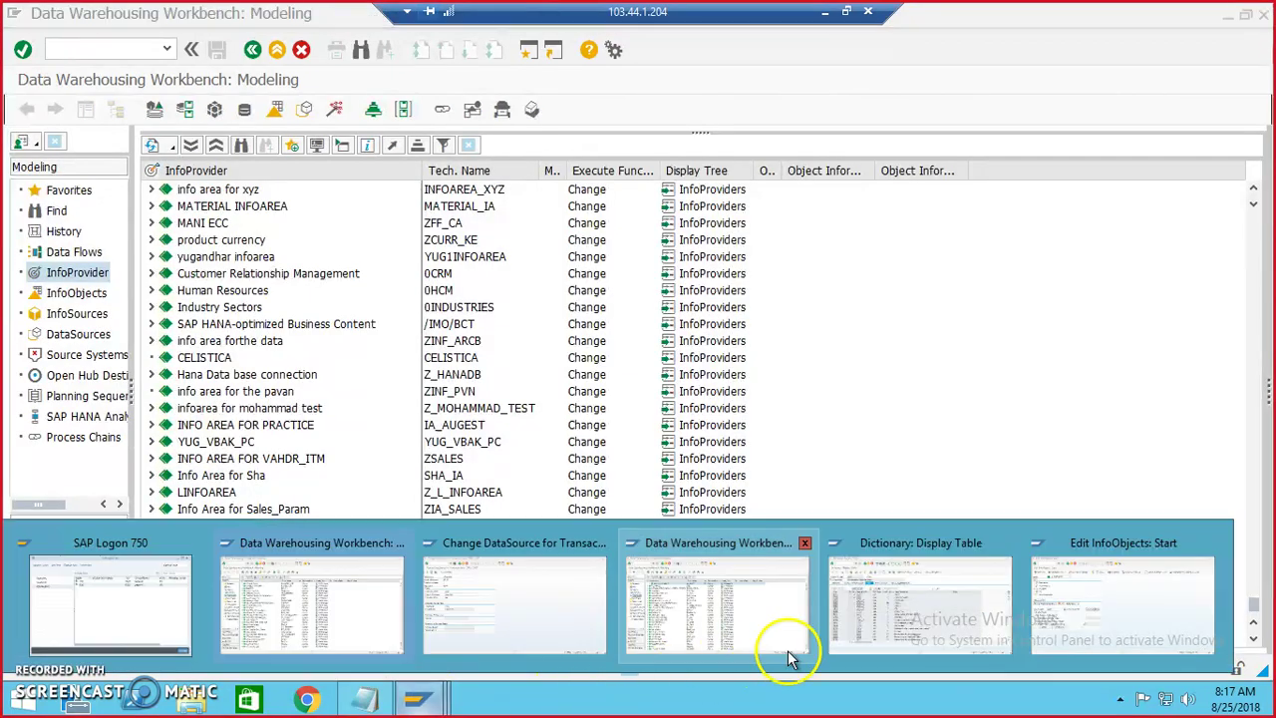
{"action": "left_click", "coordinate": [907, 603]}
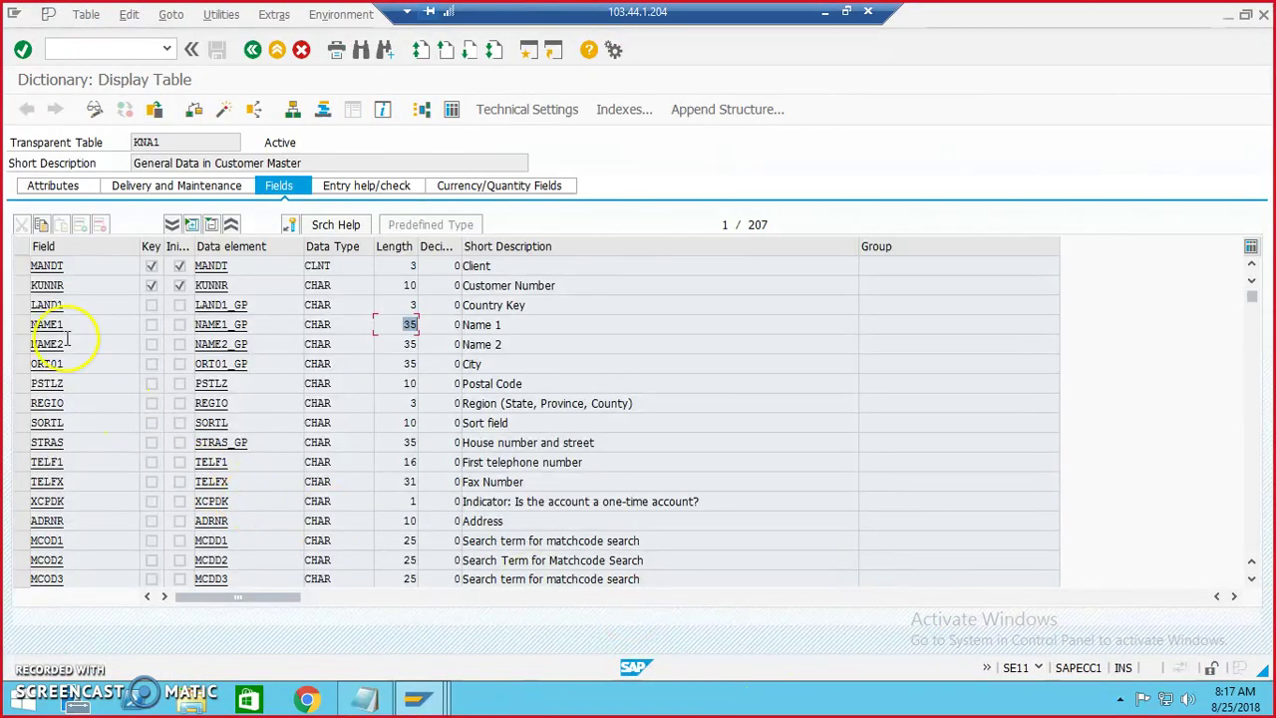
{"action": "scroll", "coordinate": [107, 459], "scroll_direction": "down", "scroll_amount": 1}
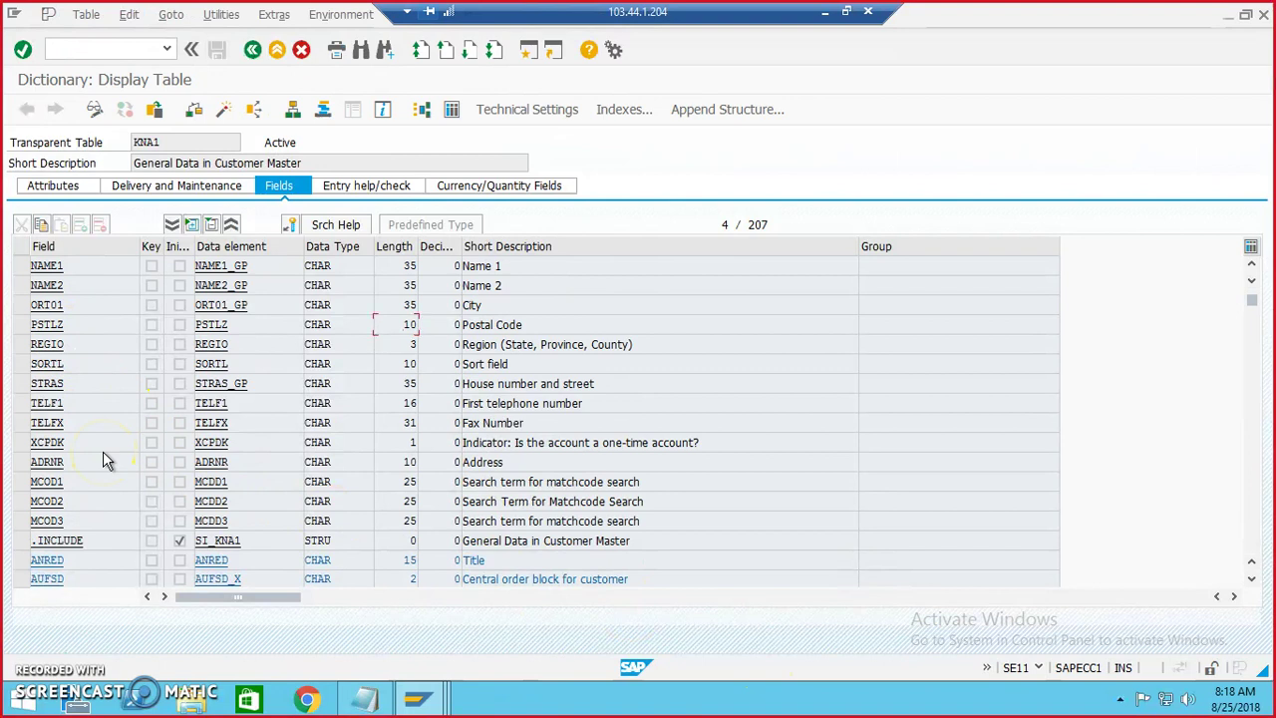
{"action": "scroll", "coordinate": [107, 460], "scroll_direction": "down", "scroll_amount": 2}
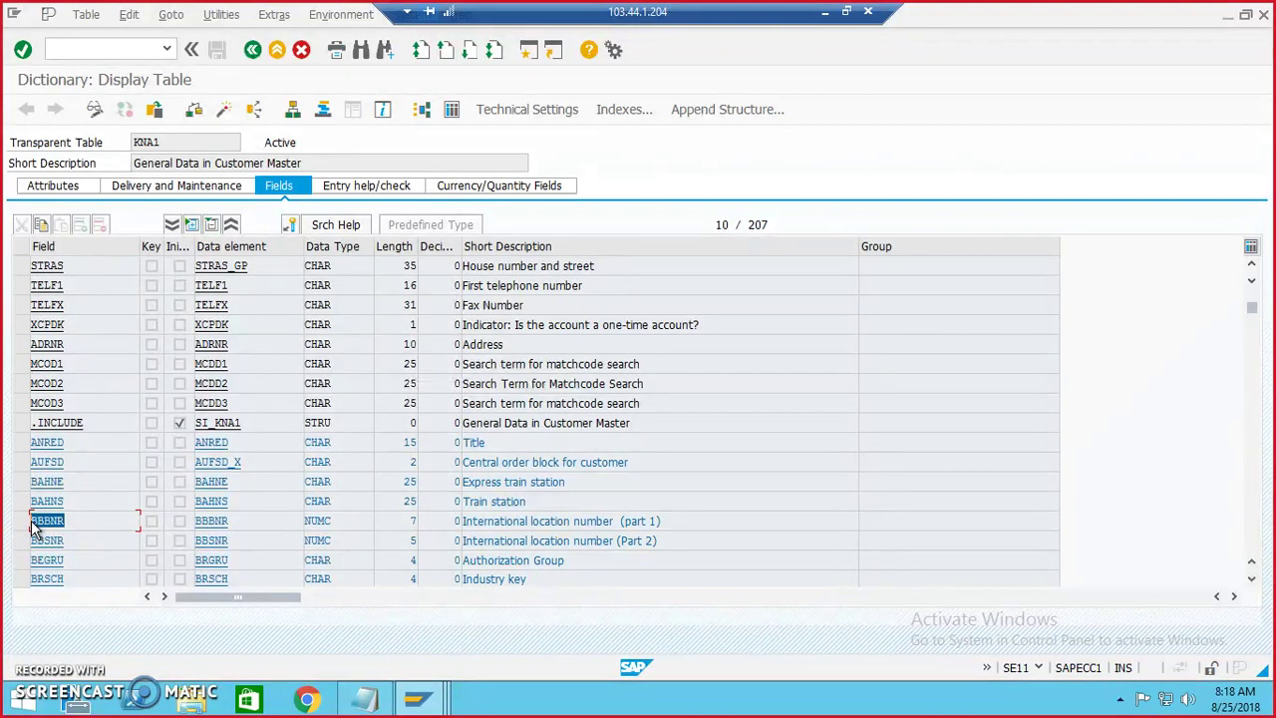
{"action": "left_click", "coordinate": [1226, 14]}
{"action": "left_click", "coordinate": [429, 700]}
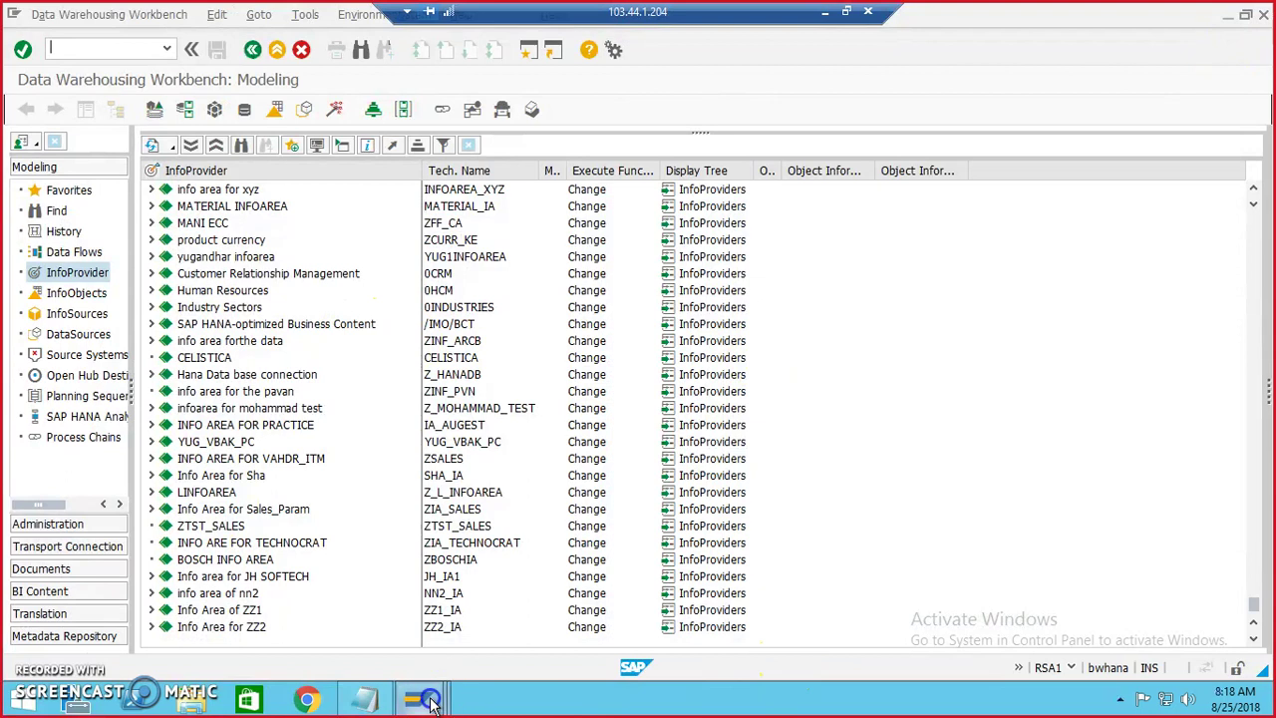
Replace NAME1 with BBBNR in Edit InfoObjects and start creating it.
{"action": "left_click", "coordinate": [1118, 606]}
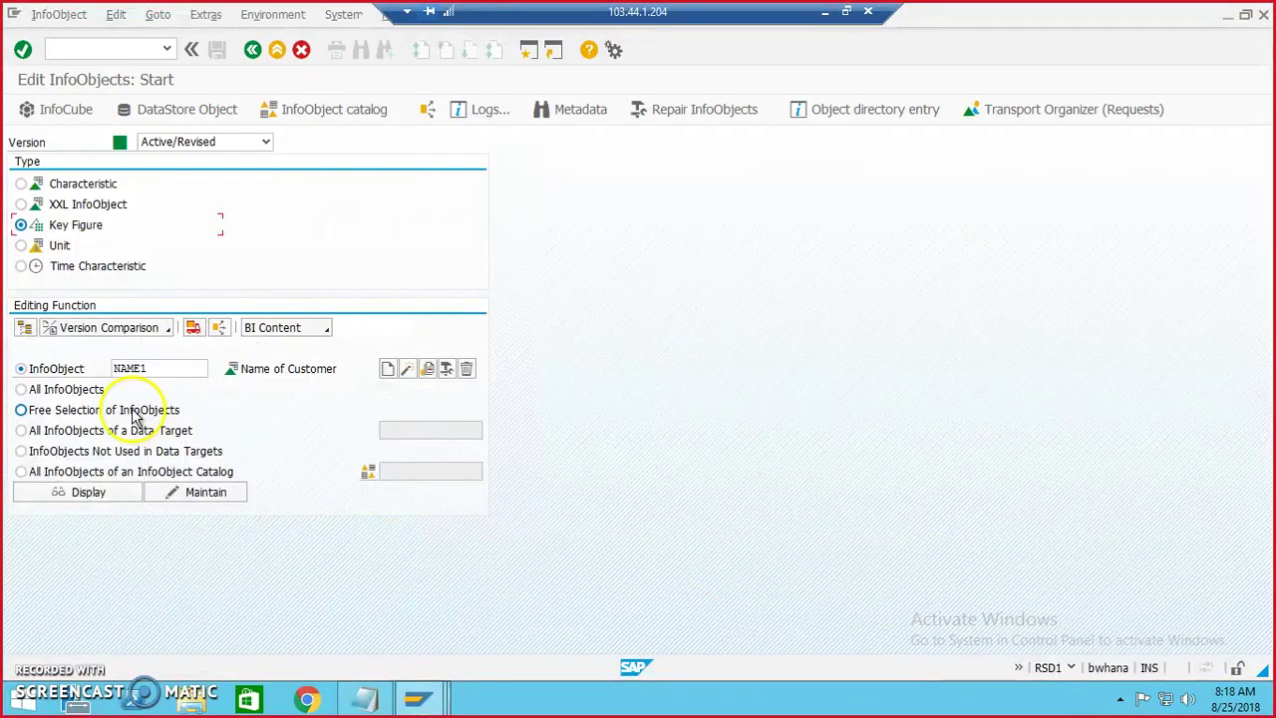
{"action": "left_click", "coordinate": [168, 369]}
{"action": "key", "text": "BackSpace"}
{"action": "key", "text": "BackSpace"}
{"action": "key", "text": "BackSpace"}
{"action": "key", "text": "BackSpace"}
{"action": "key", "text": "BackSpace"}
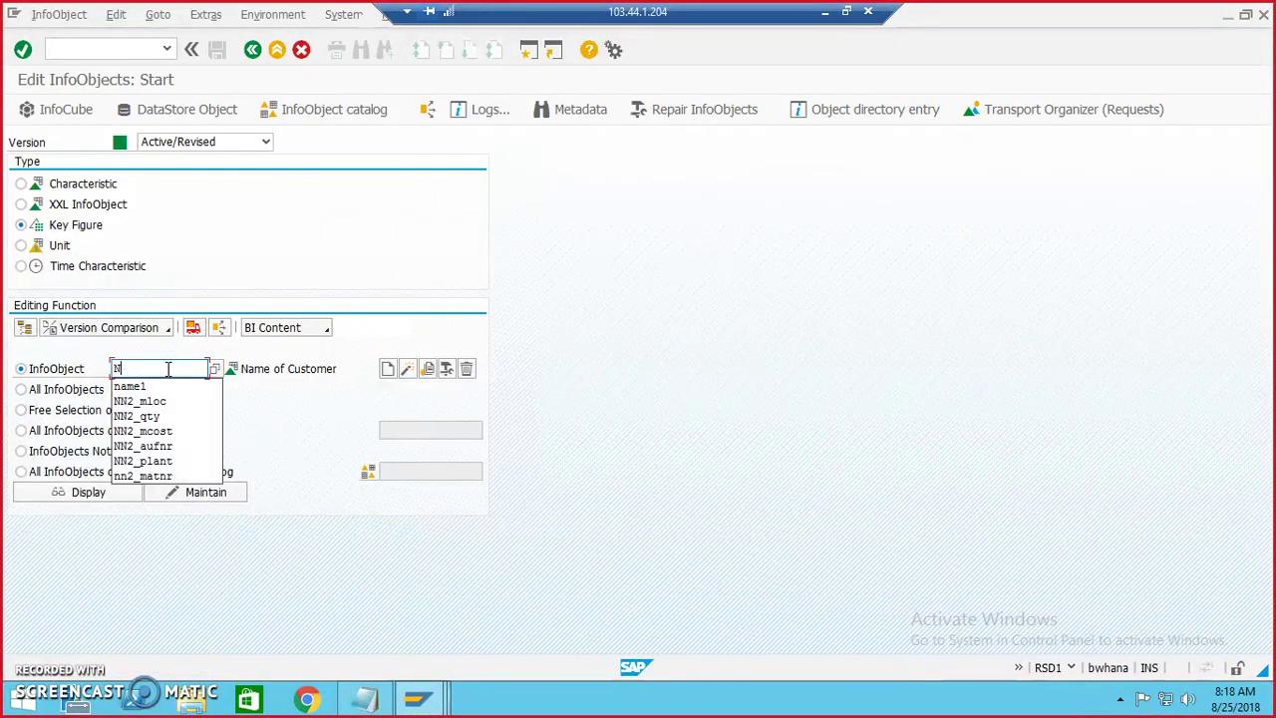
{"action": "type", "text": "BBBNR"}
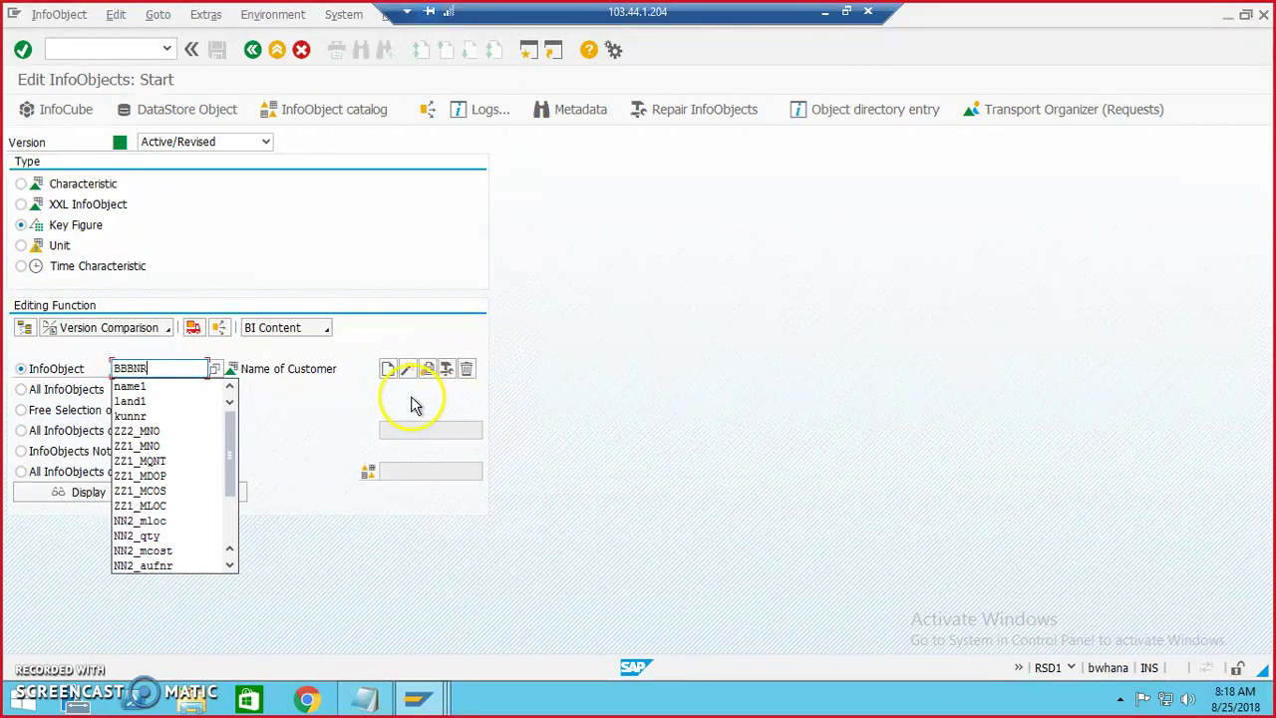
{"action": "left_click", "coordinate": [389, 368]}
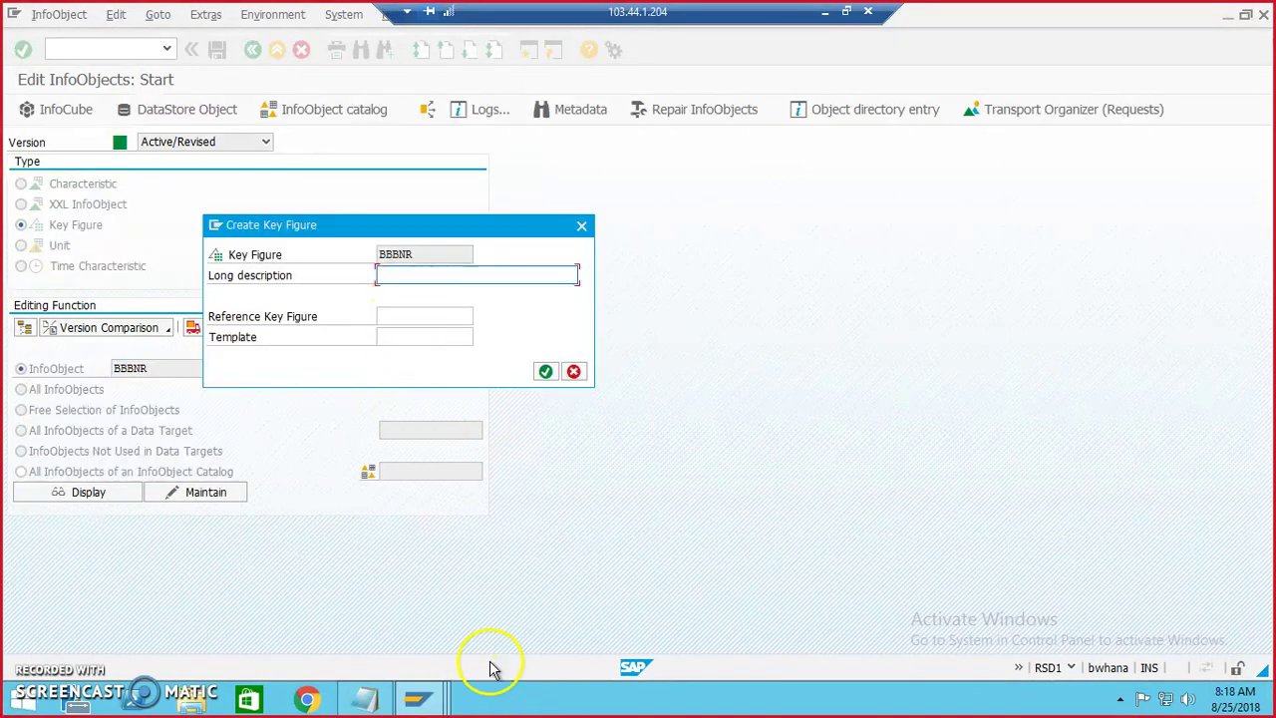
Copy BBBNR's KNA1 field description into the long description and confirm the new key figure.
{"action": "left_click", "coordinate": [429, 706]}
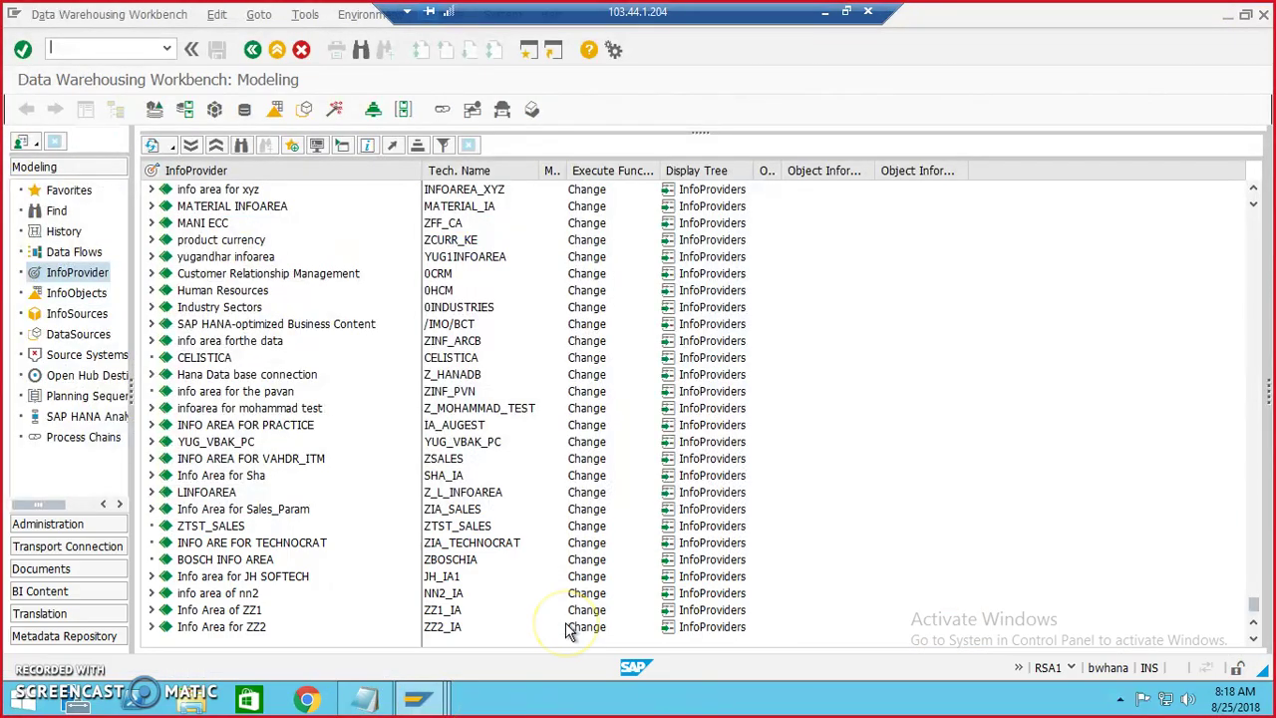
{"action": "left_click", "coordinate": [414, 697]}
{"action": "mouse_move", "coordinate": [417, 697]}
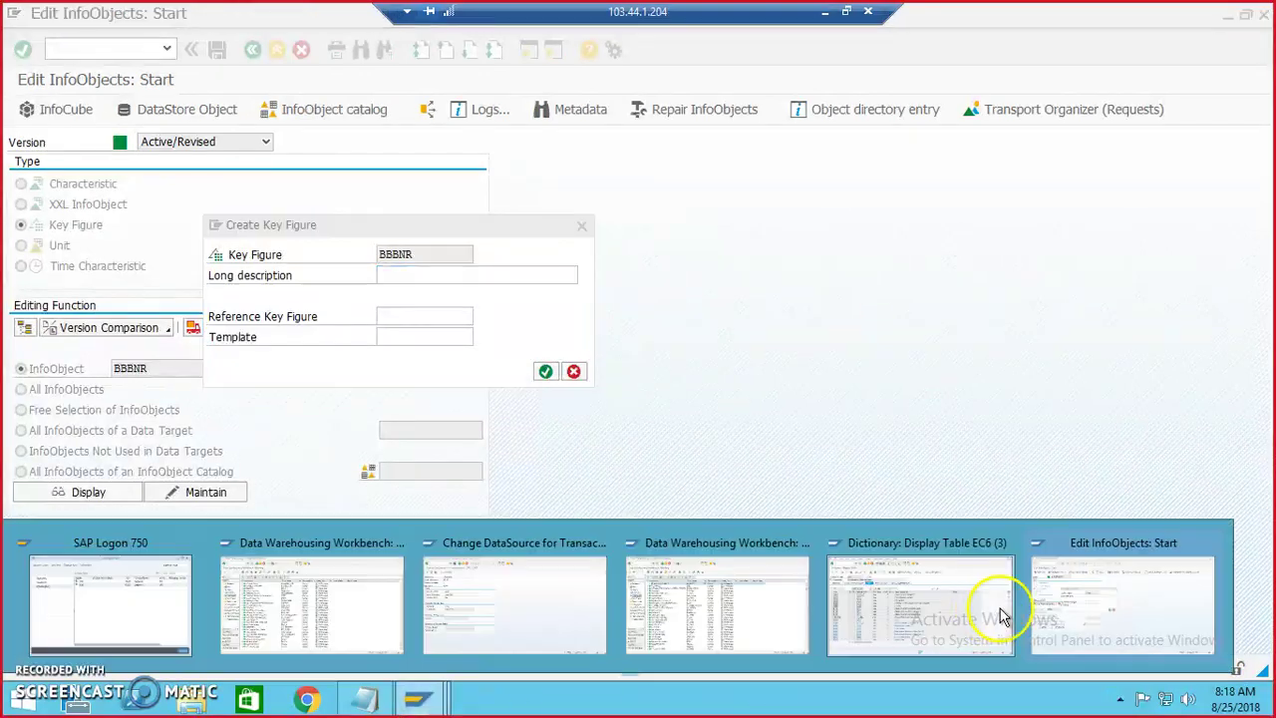
{"action": "left_click", "coordinate": [925, 623]}
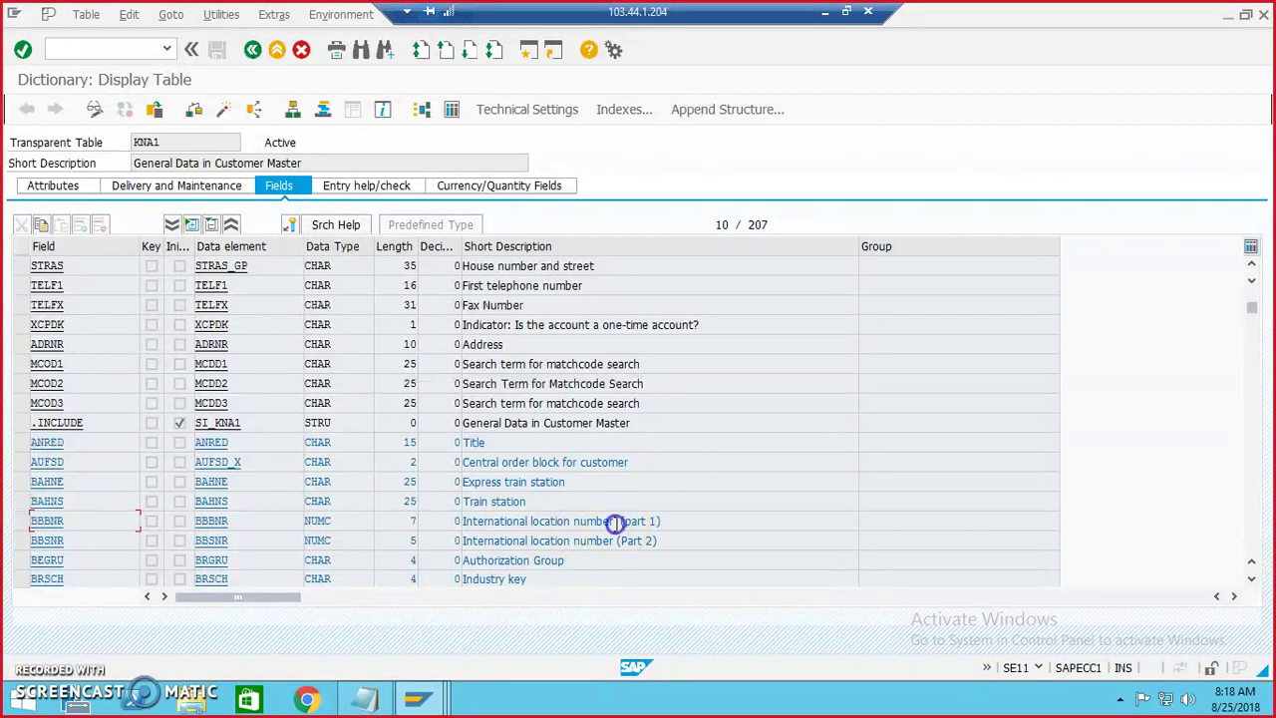
{"action": "left_click_drag", "start_coordinate": [615, 524], "coordinate": [495, 526]}
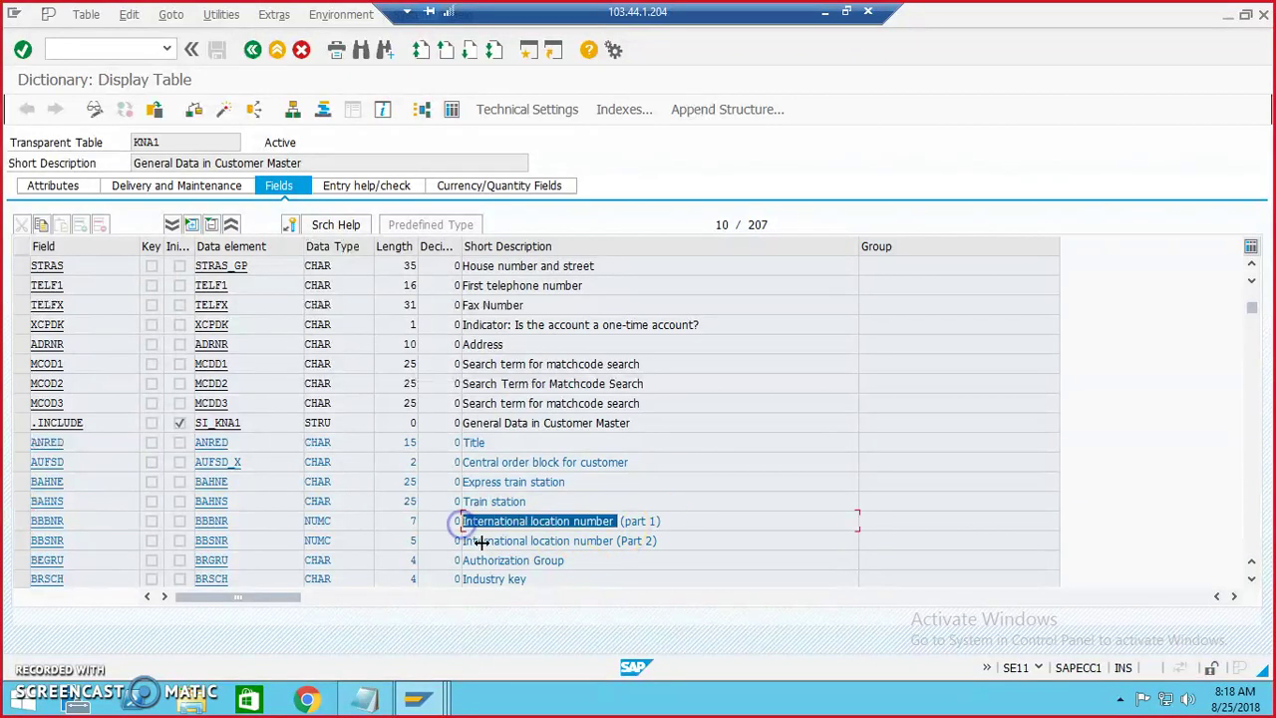
{"action": "key", "text": "alt+Tab"}
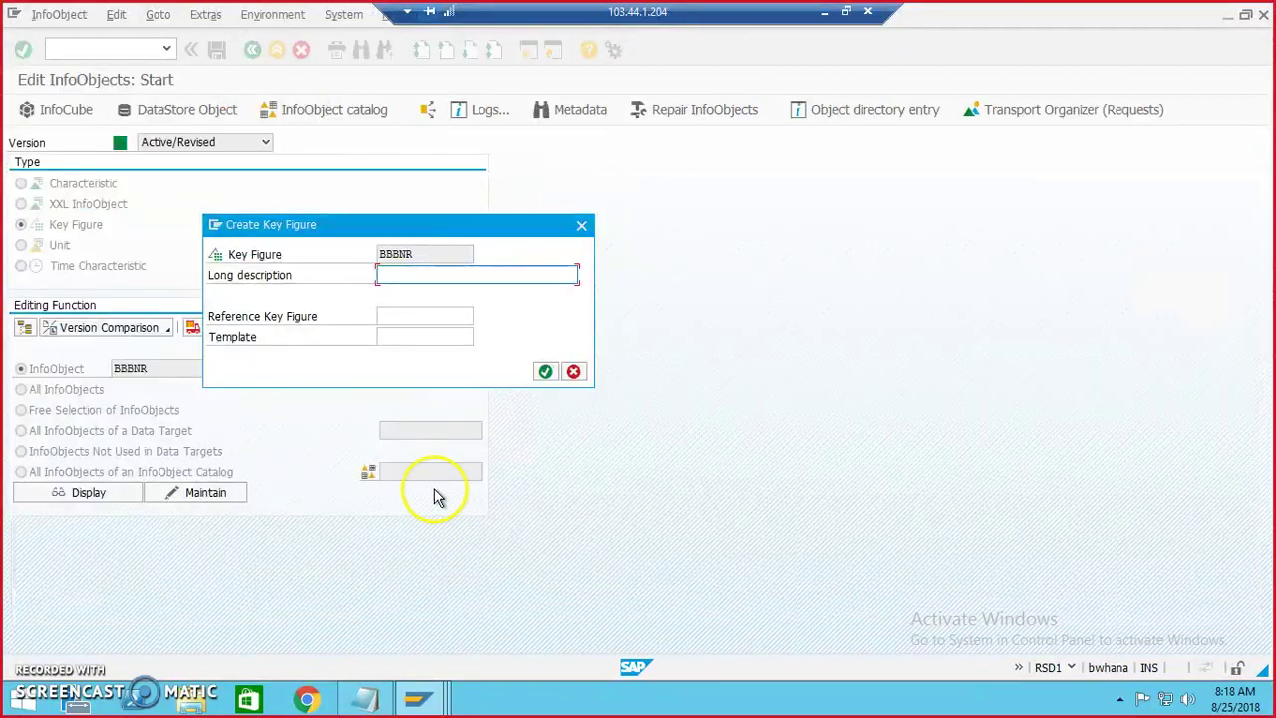
{"action": "type", "text": "International location number"}
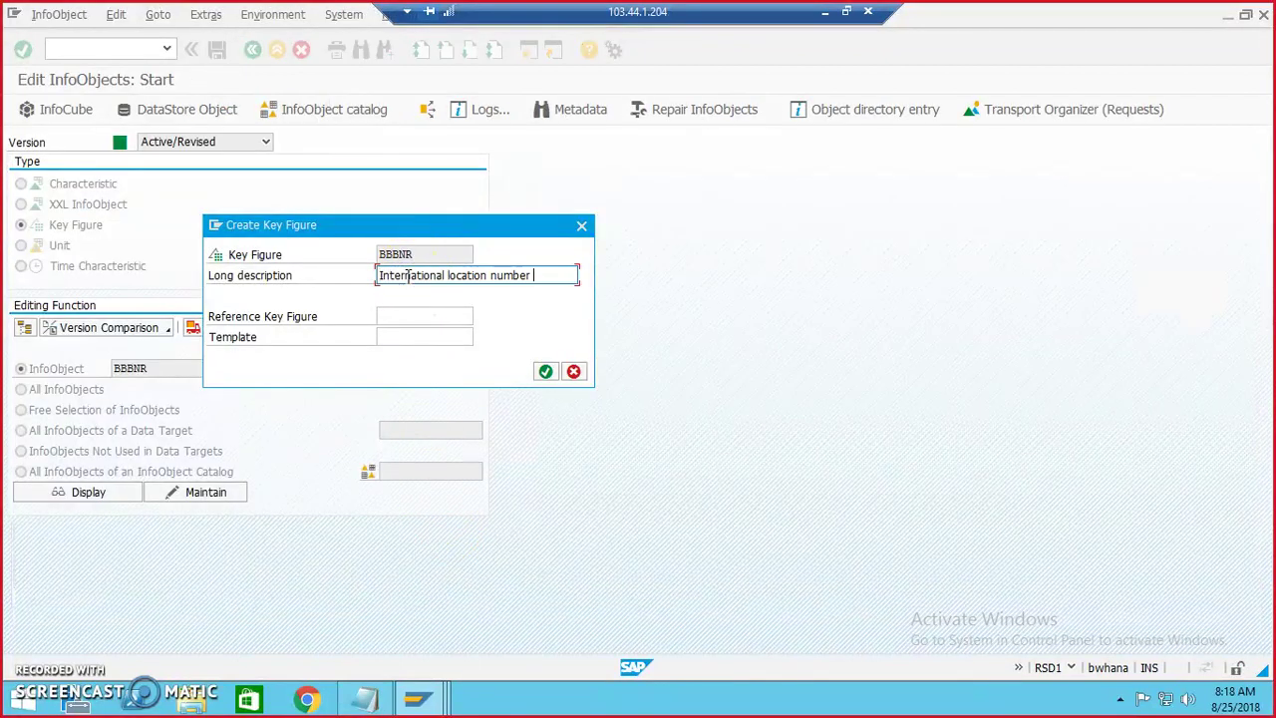
{"action": "left_click", "coordinate": [545, 371]}
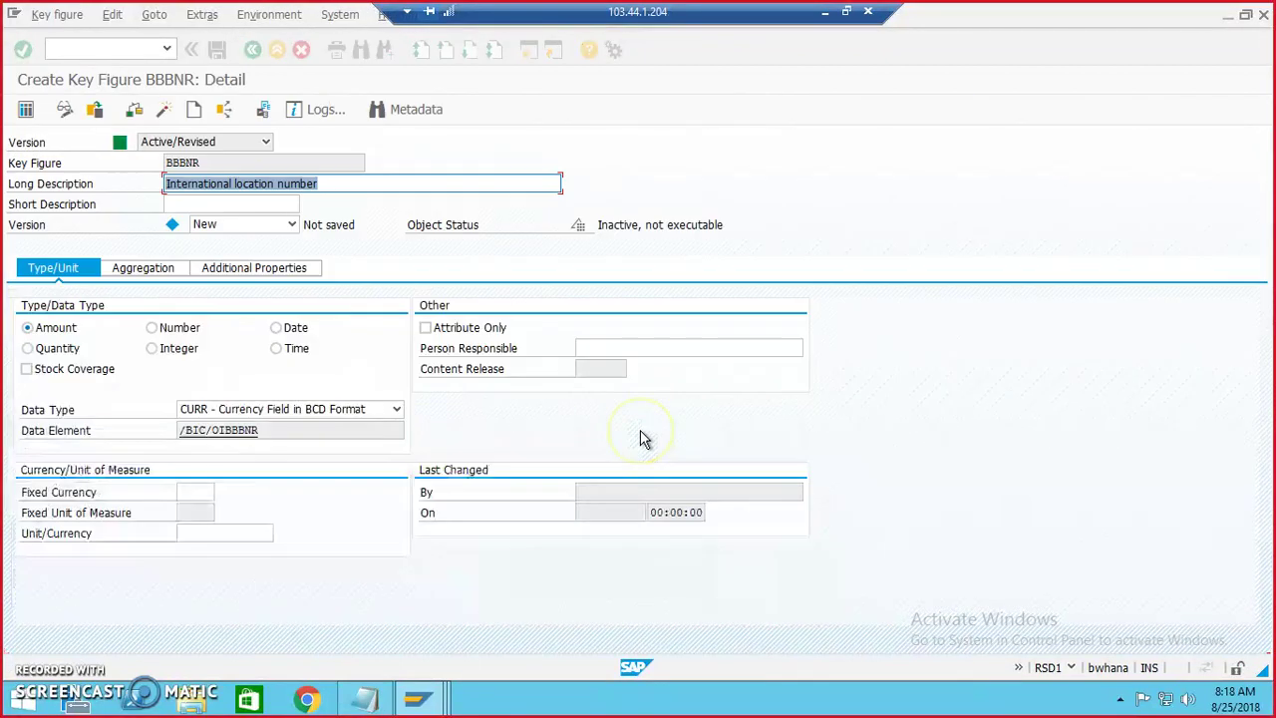
Make BBBNR a Number key figure with data type FLTP.
{"action": "left_click", "coordinate": [184, 327]}
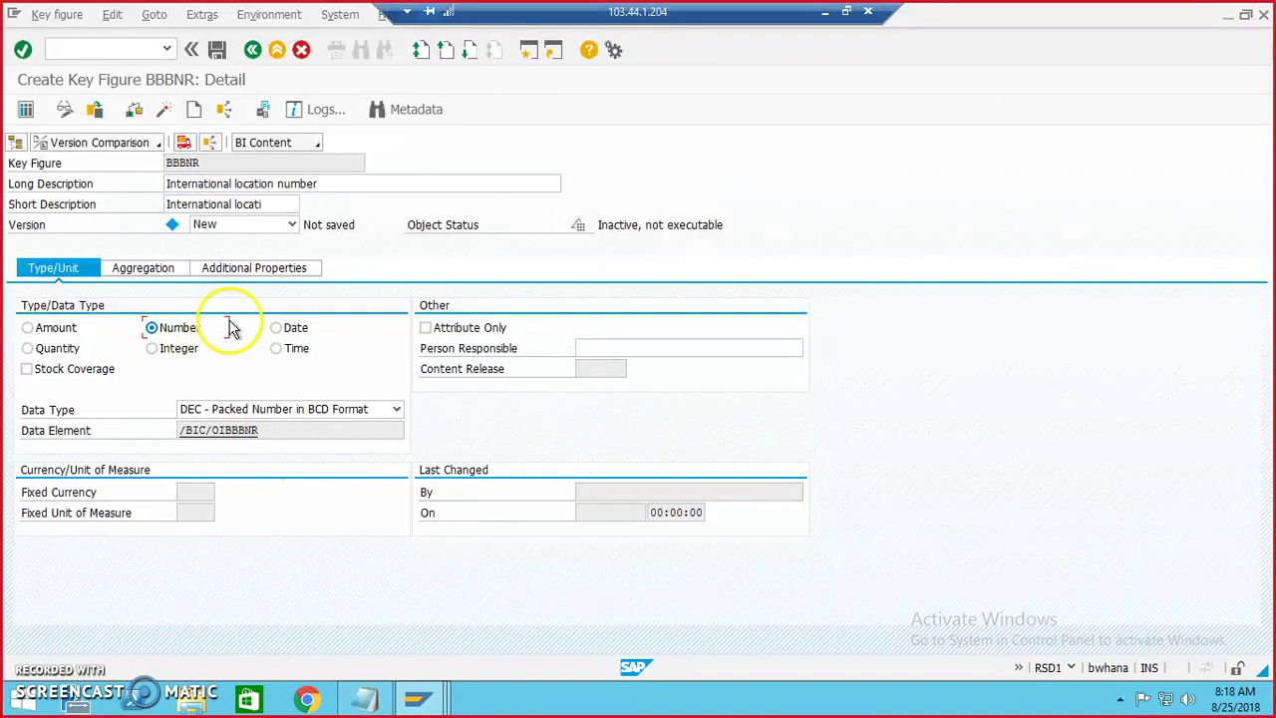
{"action": "left_click", "coordinate": [396, 408]}
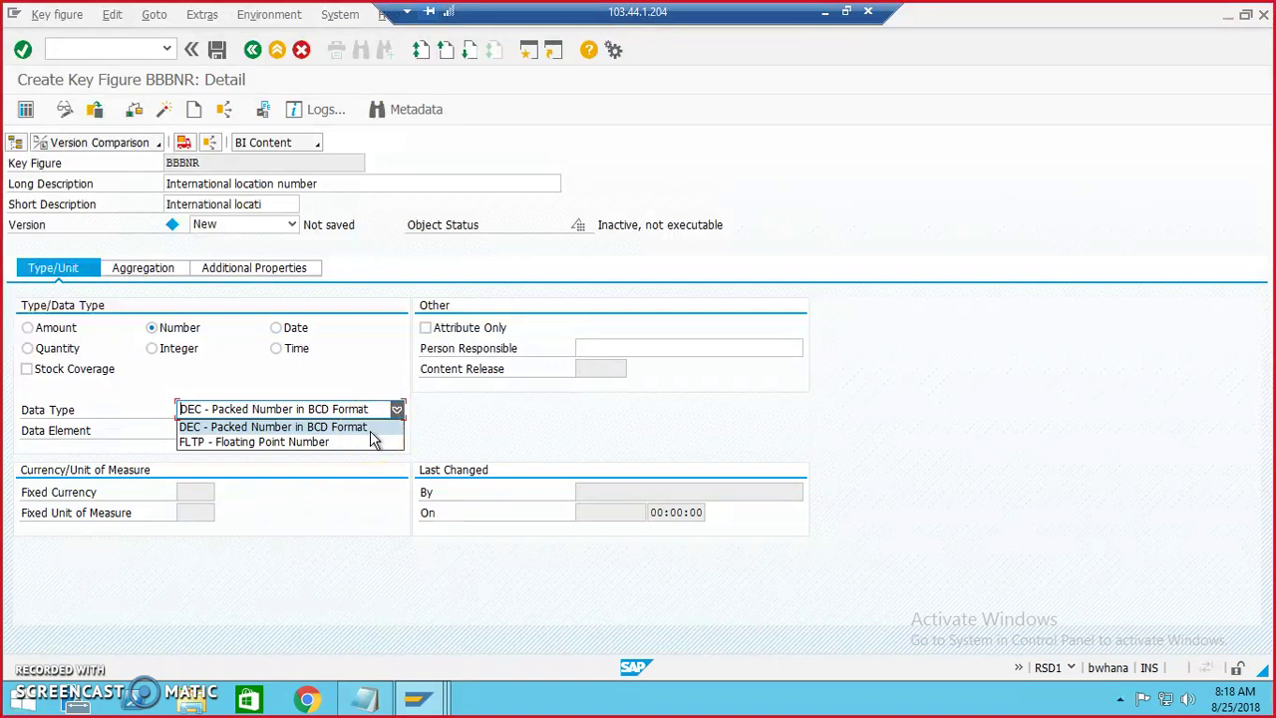
{"action": "left_click", "coordinate": [367, 427]}
{"action": "left_click", "coordinate": [395, 411]}
{"action": "left_click", "coordinate": [367, 440]}
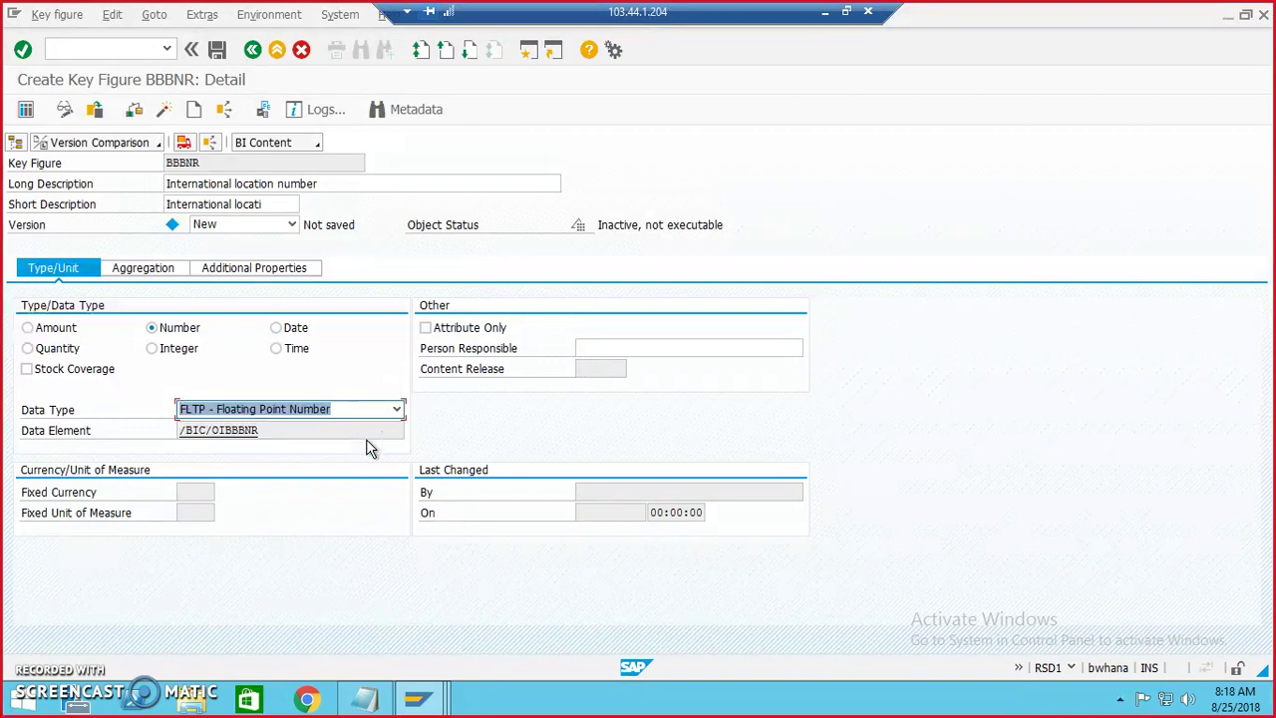
Activate BBBNR, saving it to package ZJHSOFTECH under the workbench request, then go back.
{"action": "left_click", "coordinate": [163, 110]}
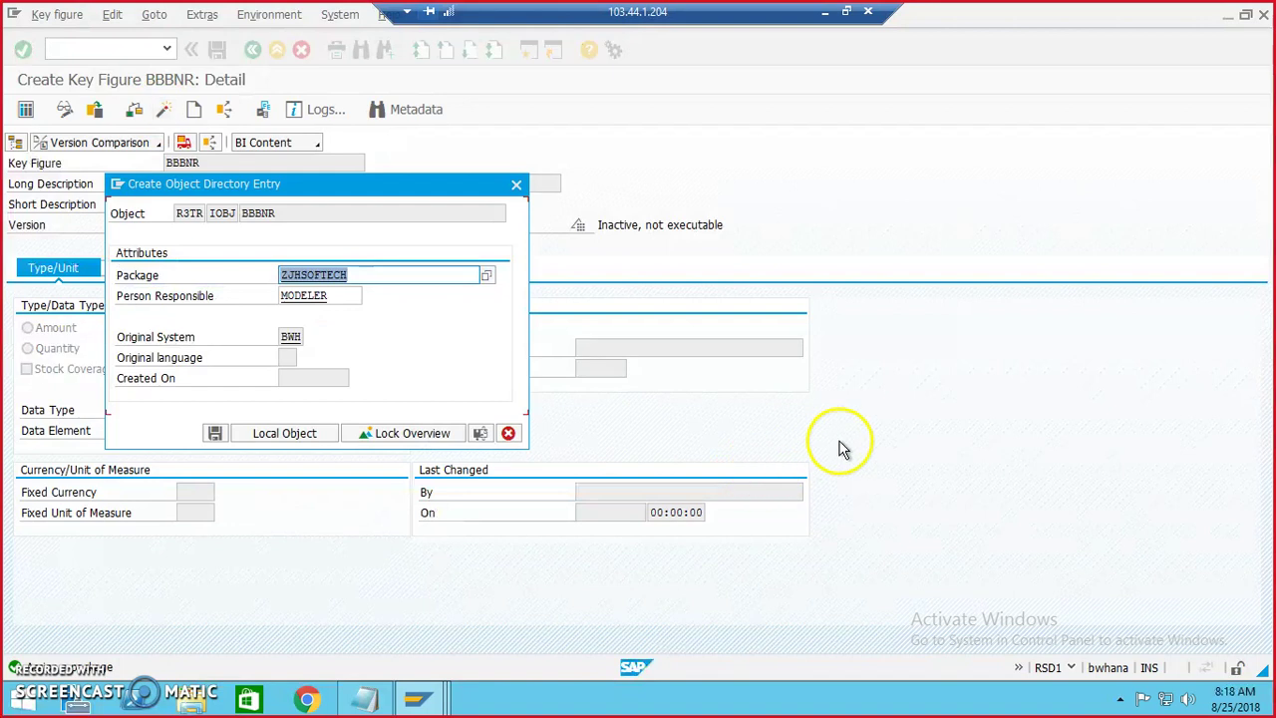
{"action": "left_click", "coordinate": [214, 432]}
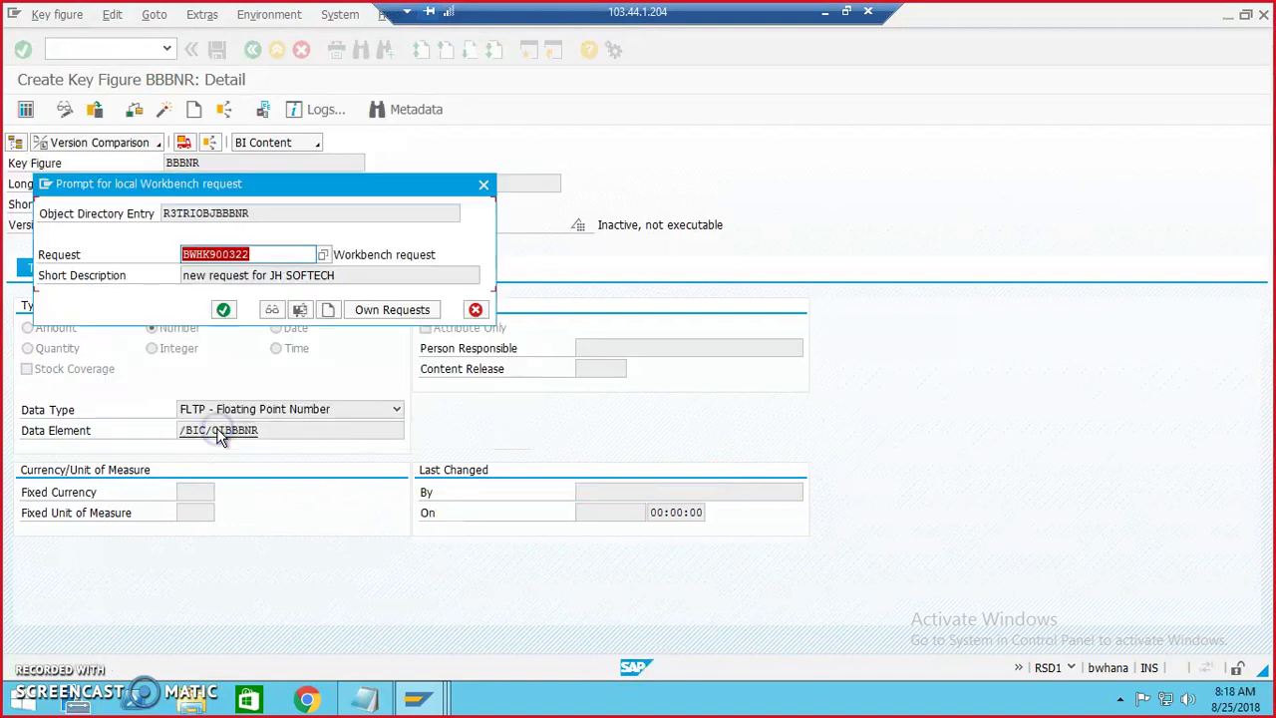
{"action": "left_click", "coordinate": [223, 309]}
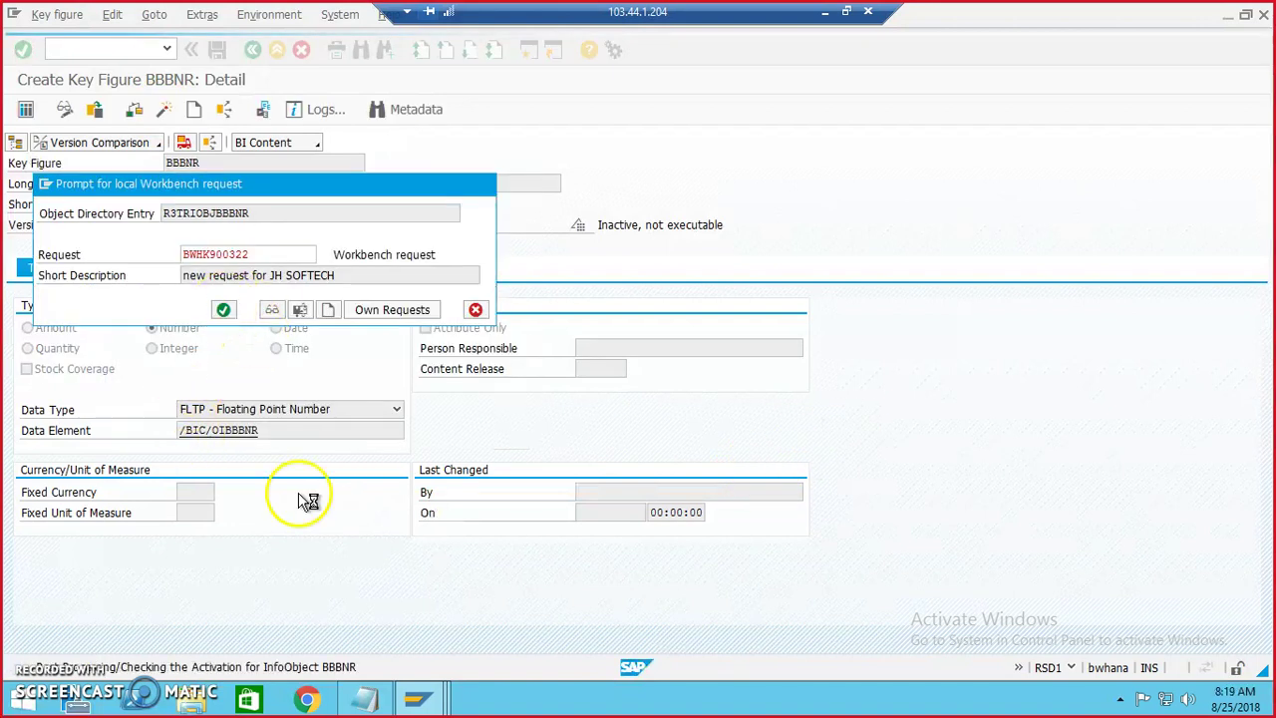
{"action": "left_click", "coordinate": [252, 49]}
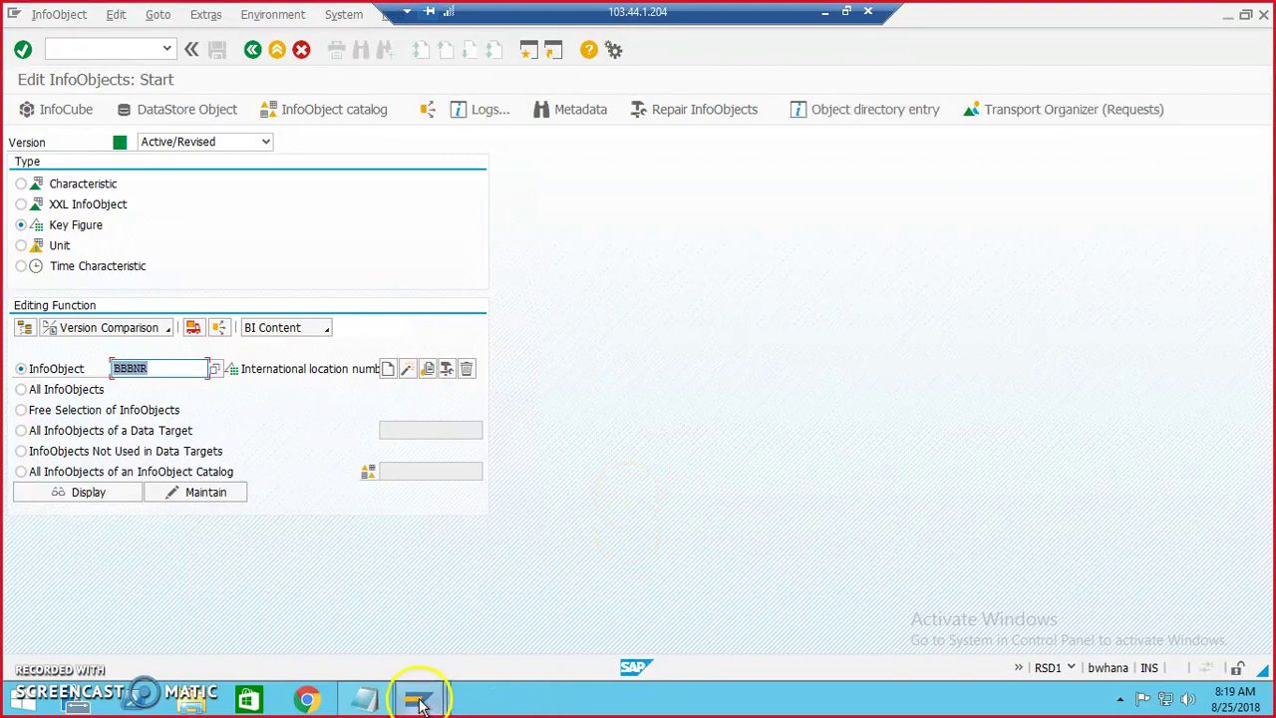
Return to SAP Easy Access and run rsa1 from the command field history.
{"action": "left_click", "coordinate": [253, 49]}
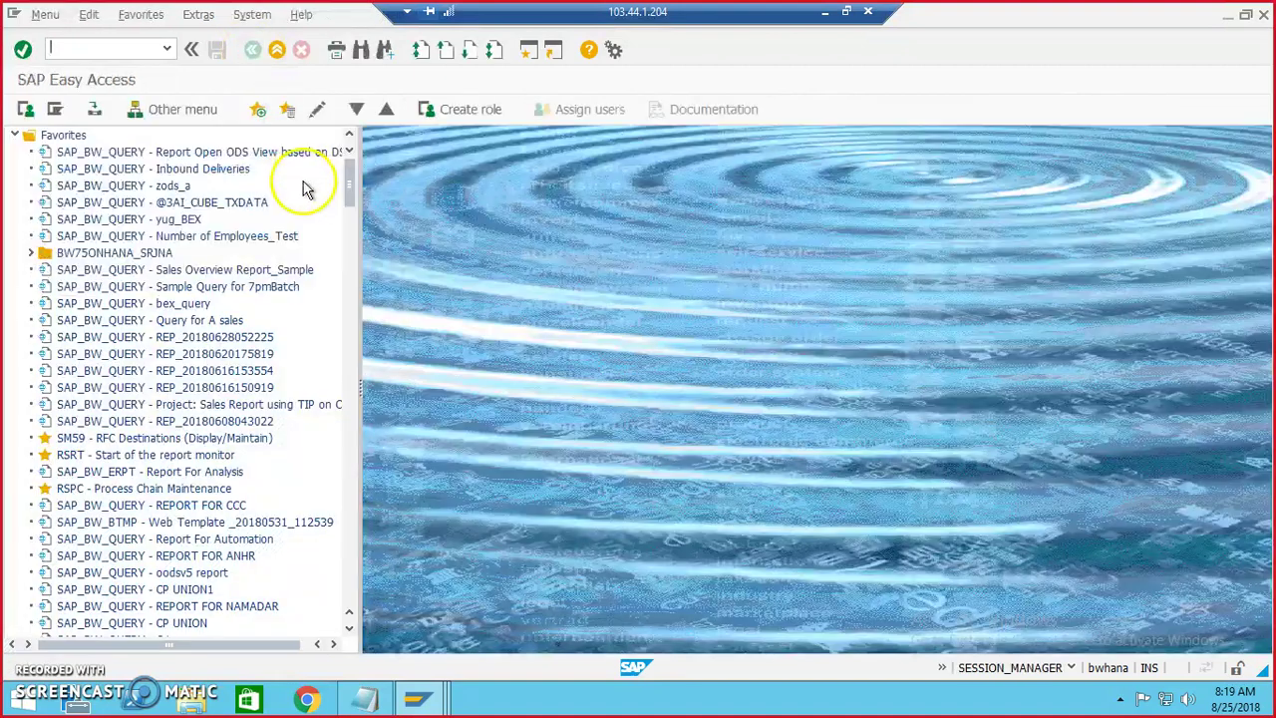
{"action": "left_click", "coordinate": [417, 698]}
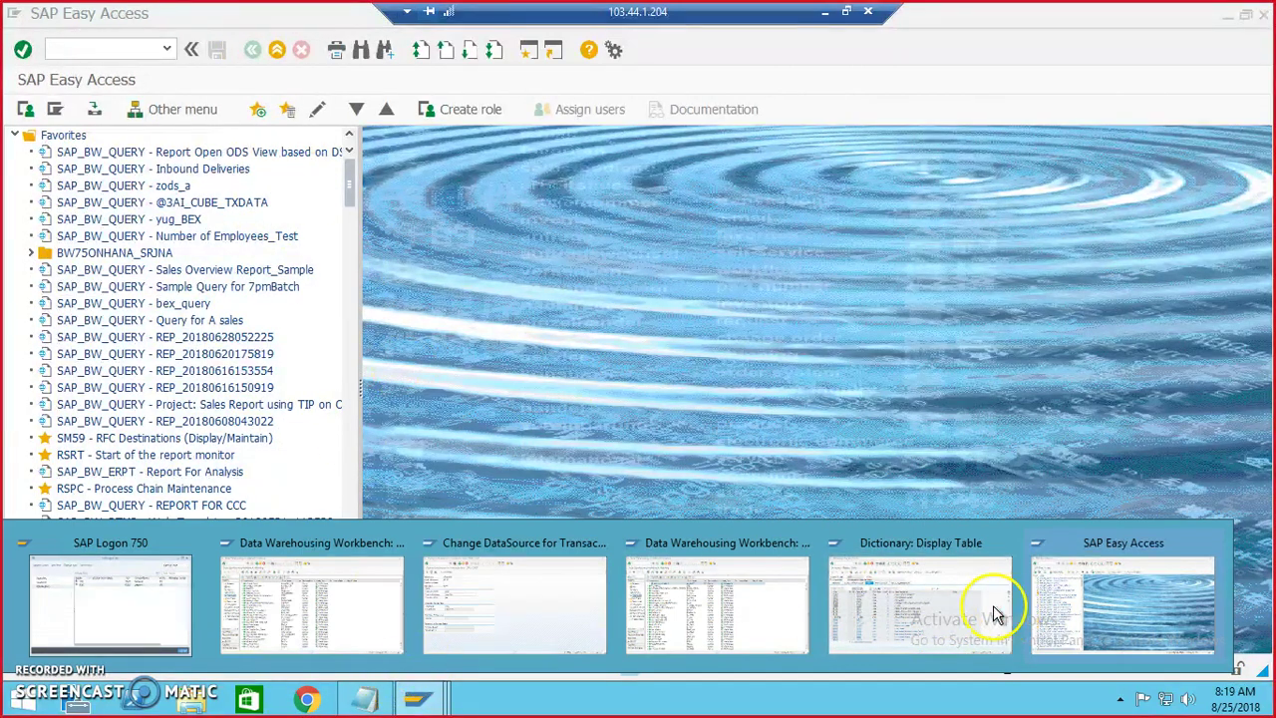
{"action": "left_click", "coordinate": [923, 605]}
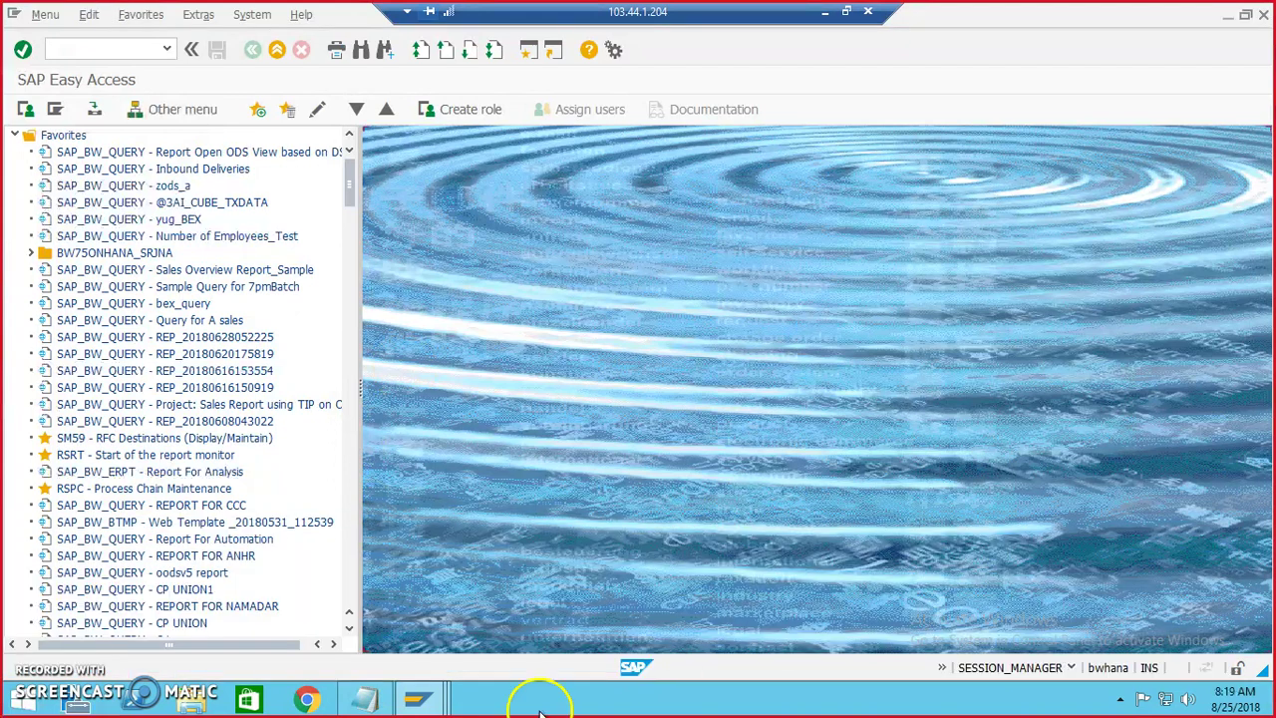
{"action": "left_click", "coordinate": [410, 700]}
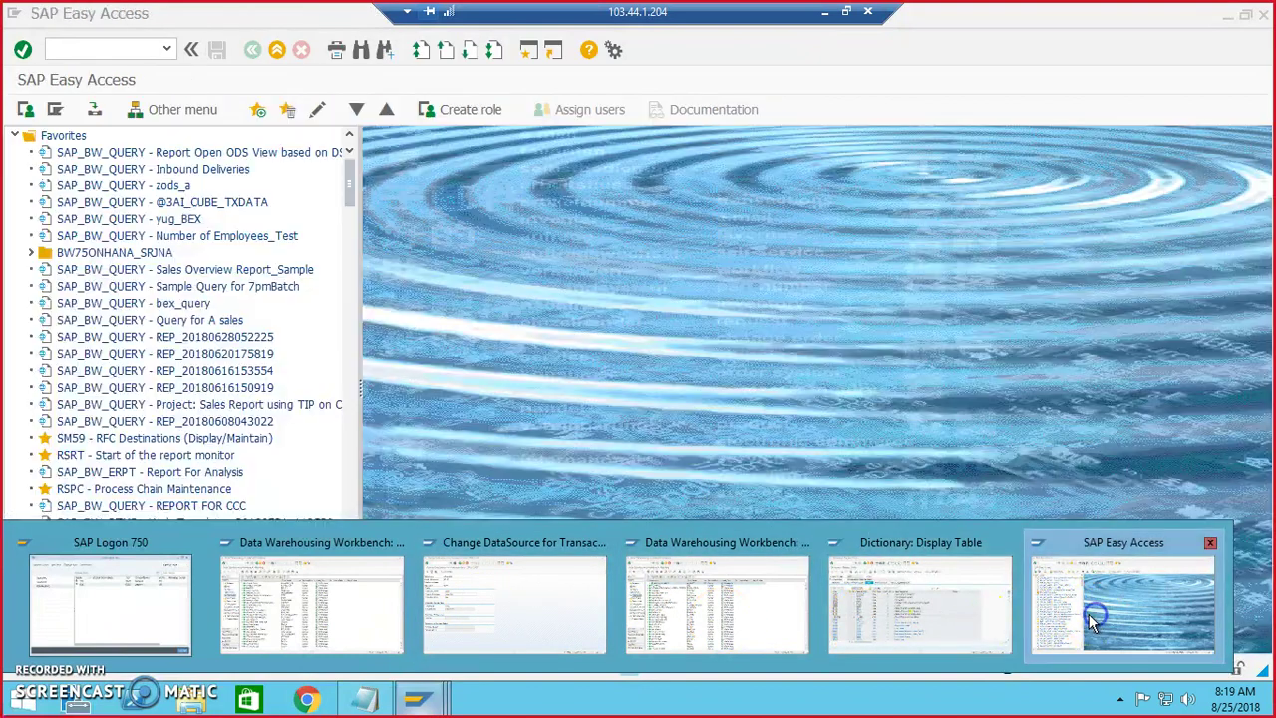
{"action": "left_click", "coordinate": [1065, 612]}
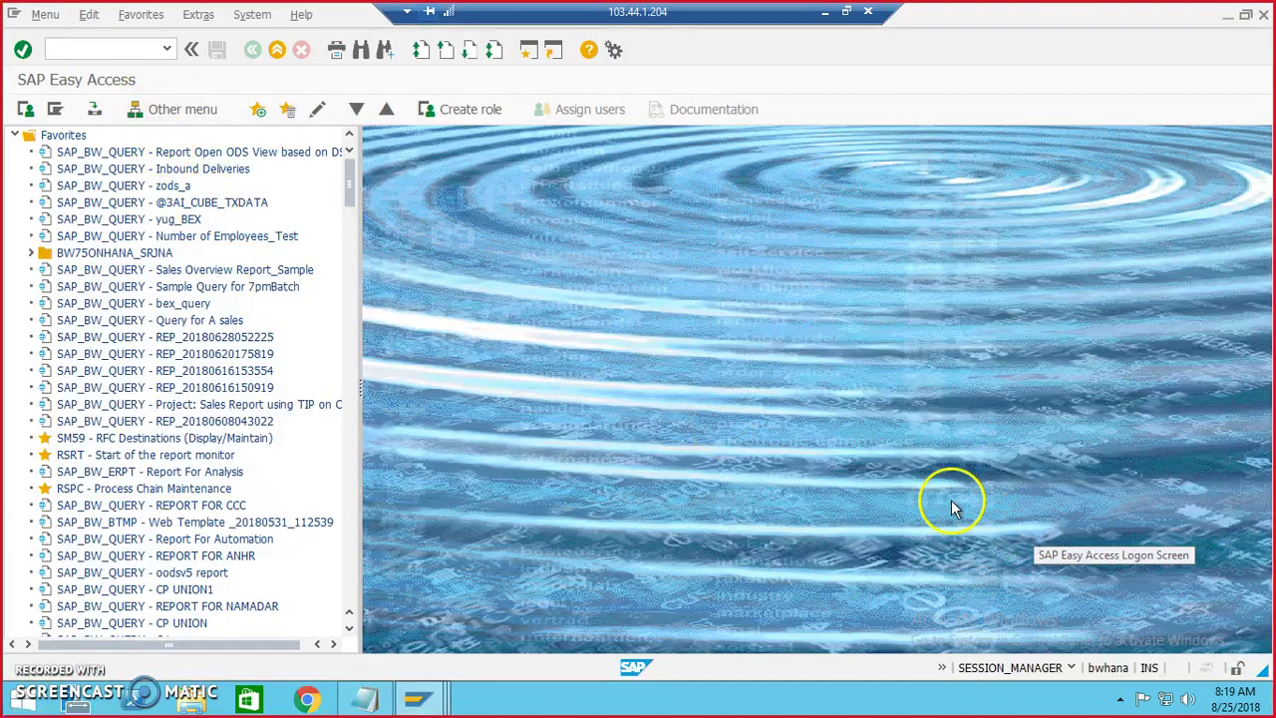
{"action": "left_click", "coordinate": [167, 48]}
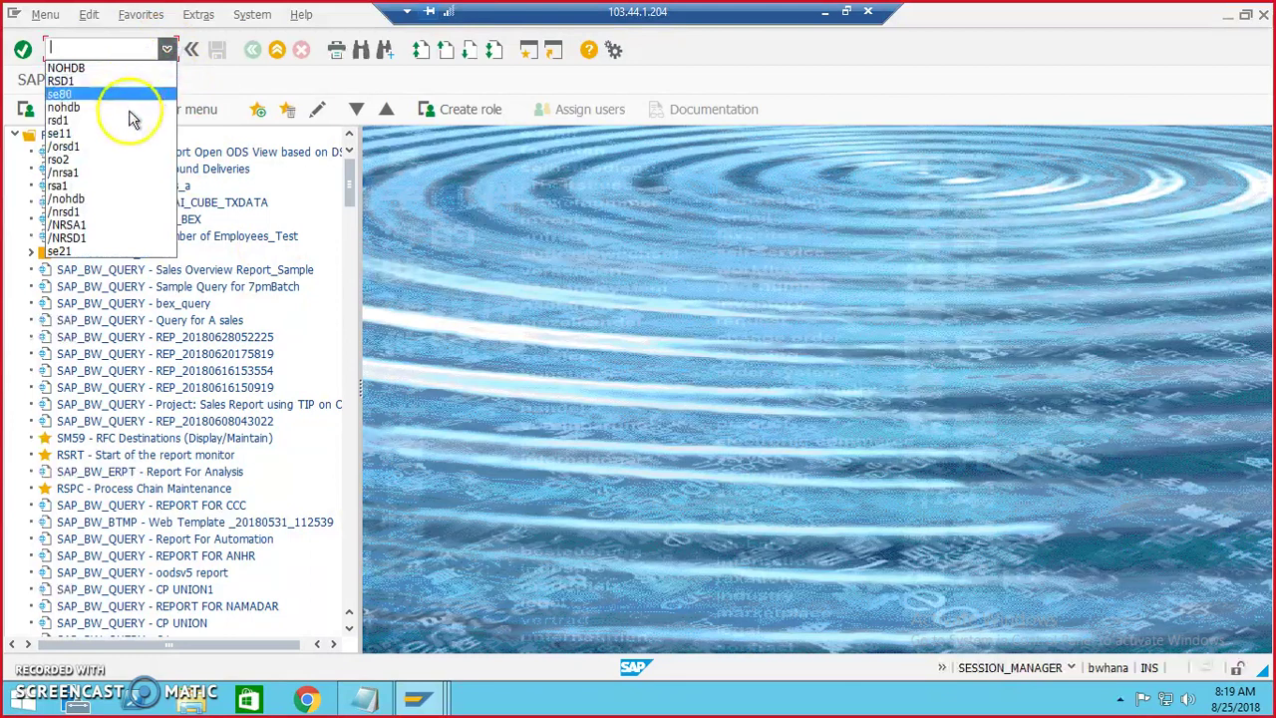
{"action": "left_click", "coordinate": [101, 186]}
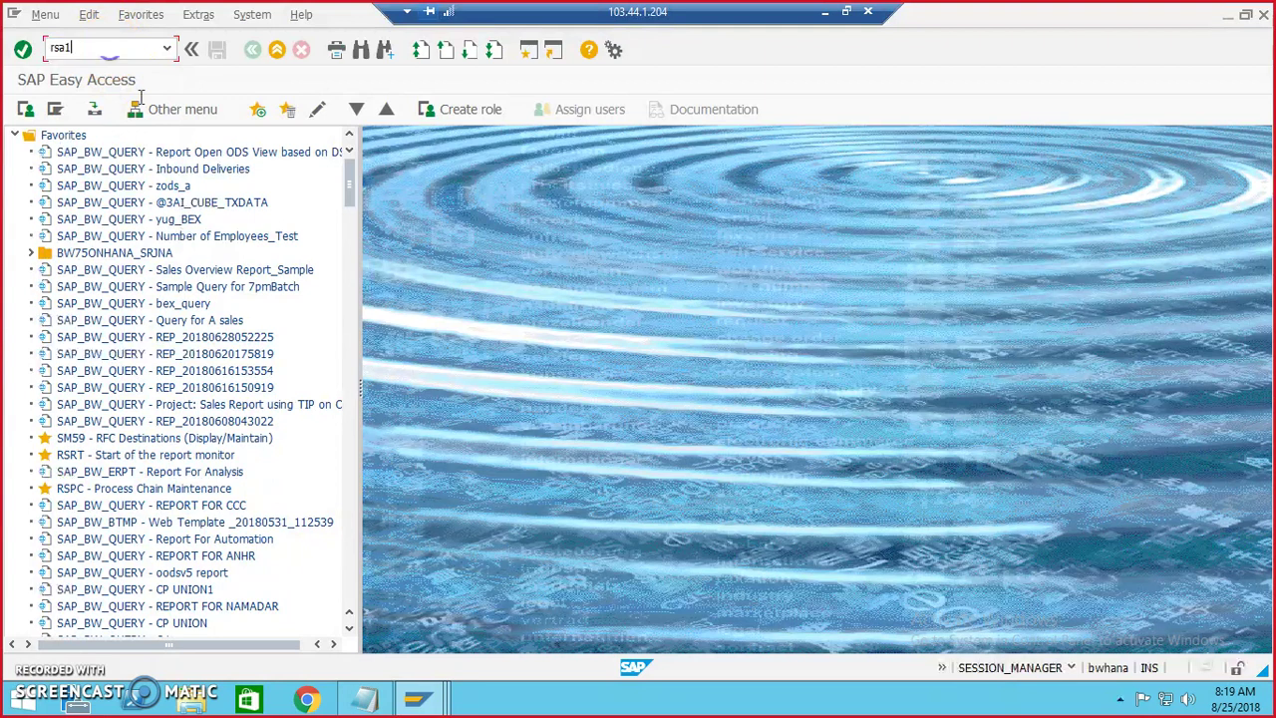
{"action": "key", "text": "Return"}
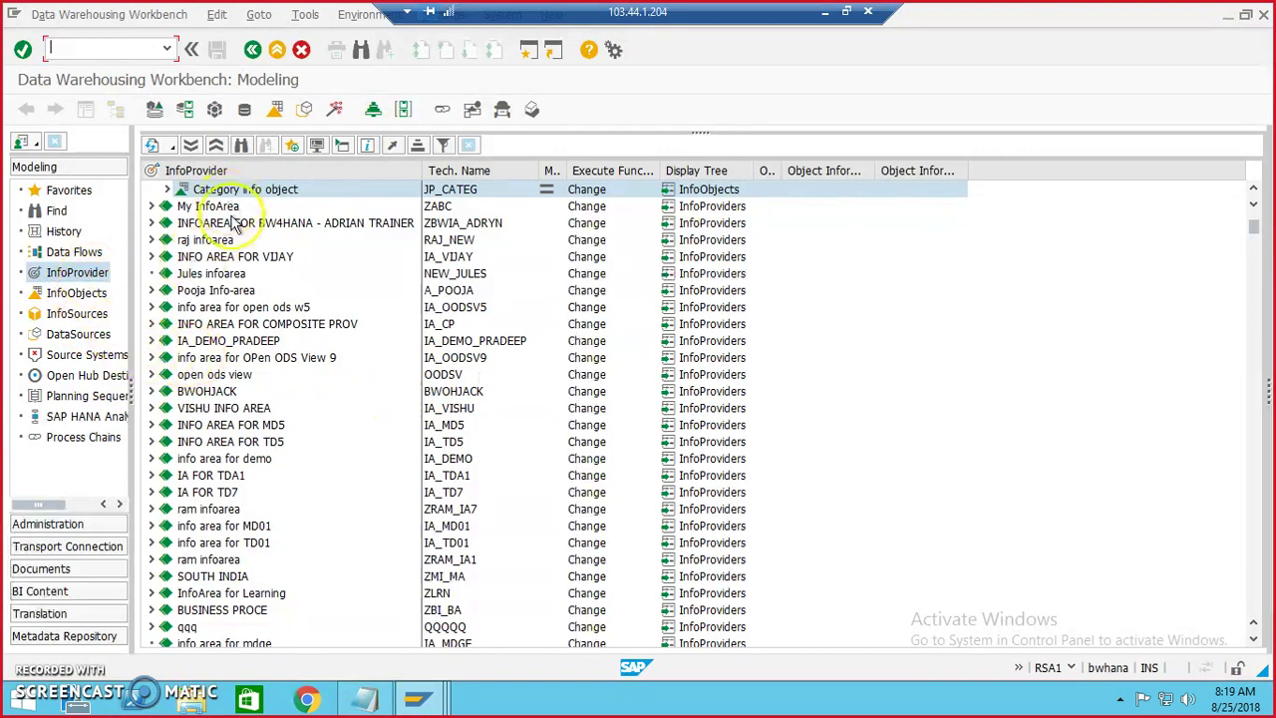
Create InfoArea IA_JHSOFTECH with long description 'Info Area for JH SOFTECH'.
{"action": "left_click_drag", "start_coordinate": [1257, 255], "coordinate": [1256, 635]}
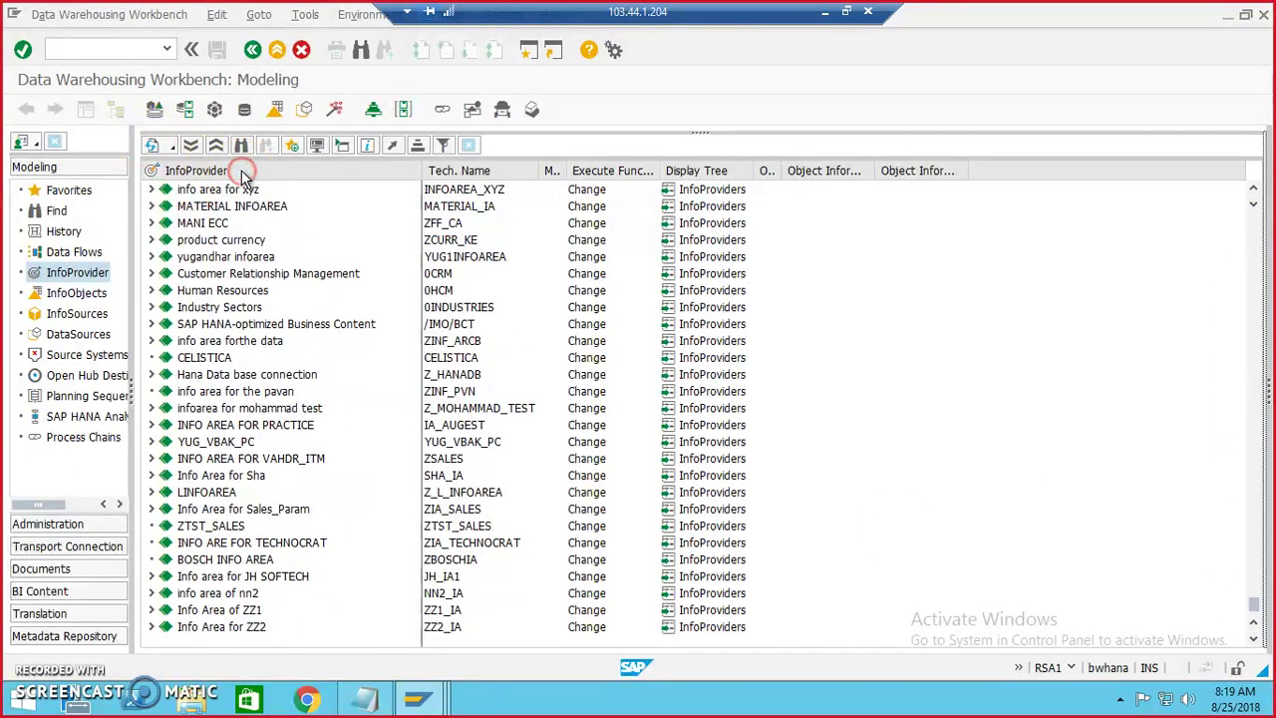
{"action": "left_click", "coordinate": [299, 185]}
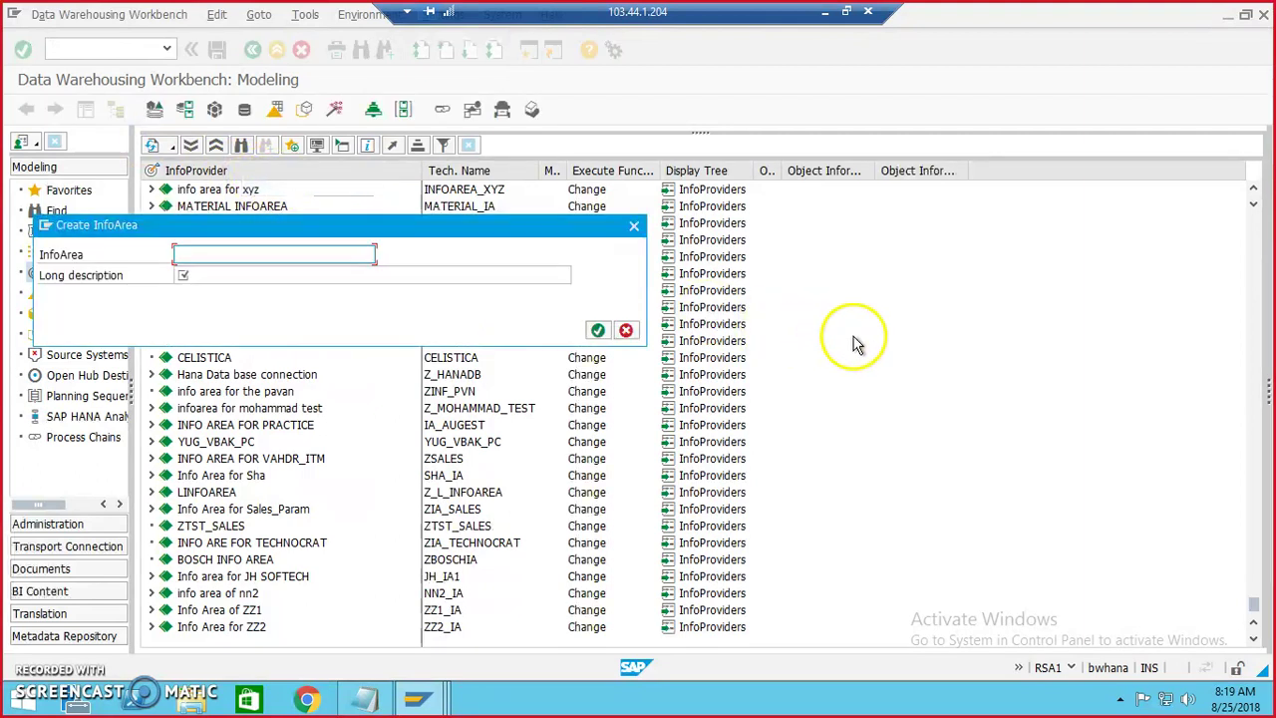
{"action": "left_click", "coordinate": [265, 253]}
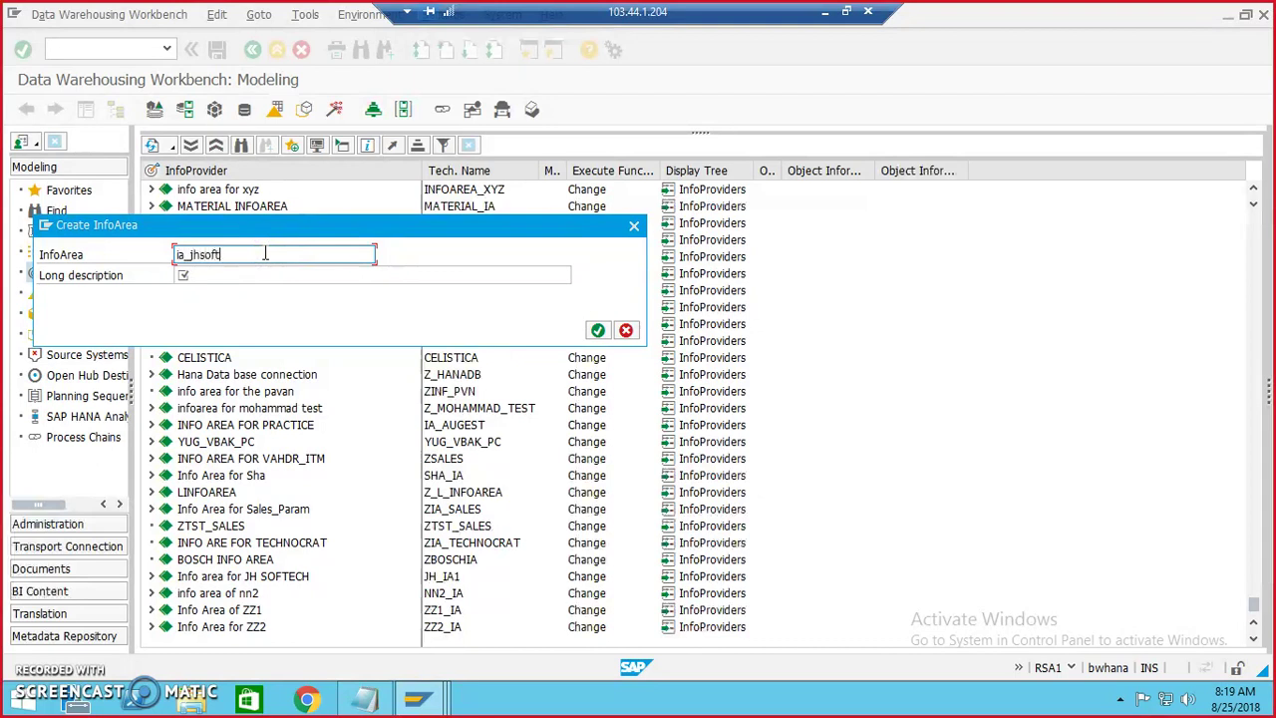
{"action": "key", "text": "Tab"}
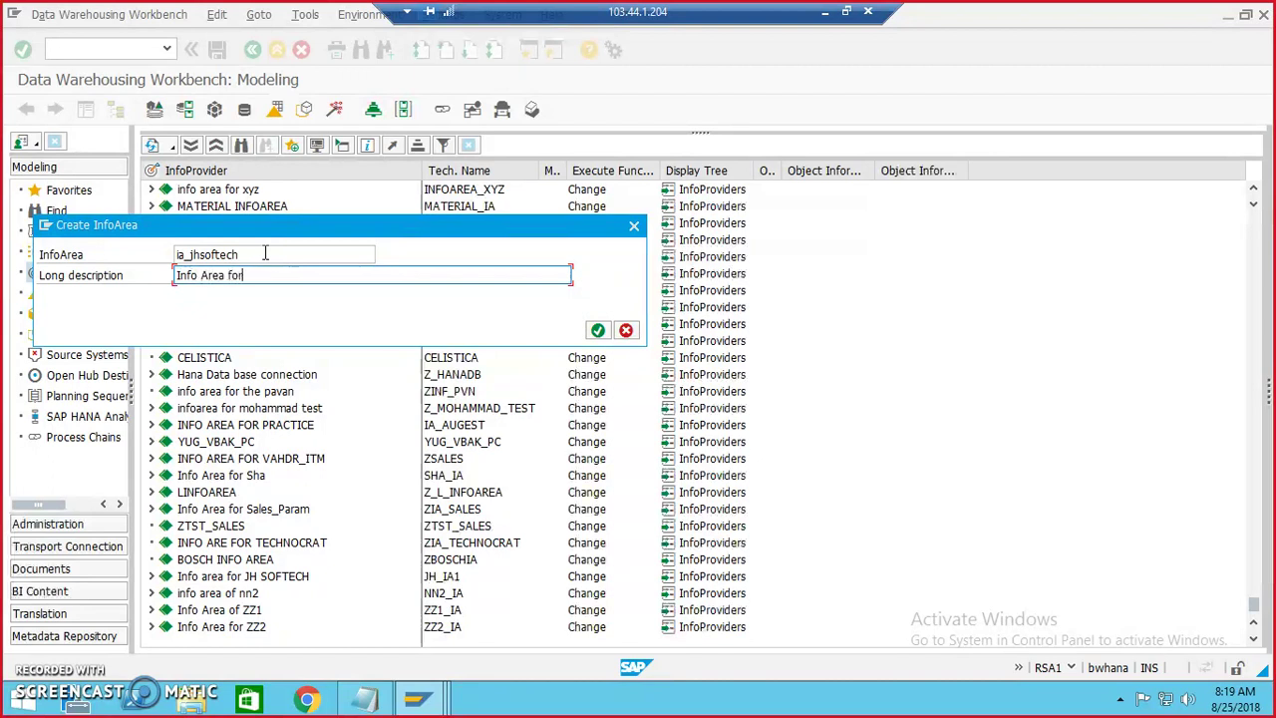
{"action": "type", "text": "Info Area for JH SOFTECH"}
{"action": "left_click", "coordinate": [461, 342]}
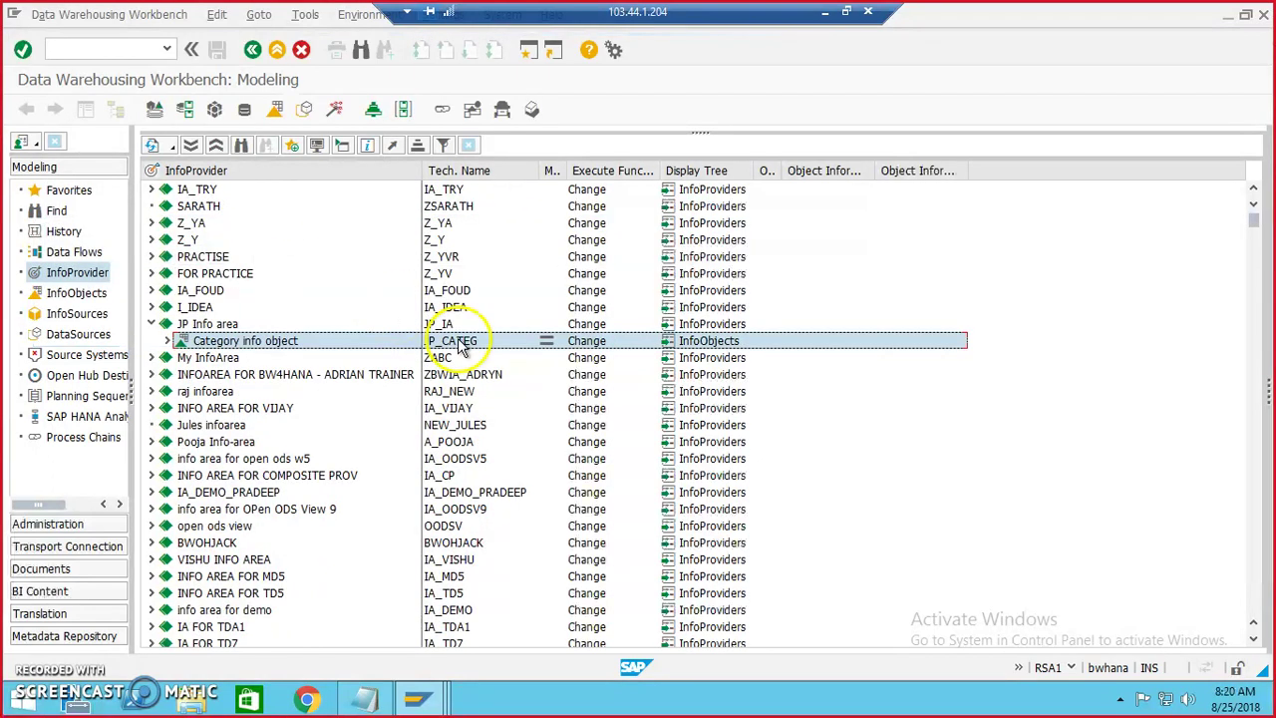
{"action": "scroll", "coordinate": [240, 493], "scroll_direction": "down", "scroll_amount": 7}
{"action": "scroll", "coordinate": [250, 495], "scroll_direction": "down", "scroll_amount": 15}
{"action": "left_click_drag", "start_coordinate": [1254, 265], "coordinate": [1261, 603]}
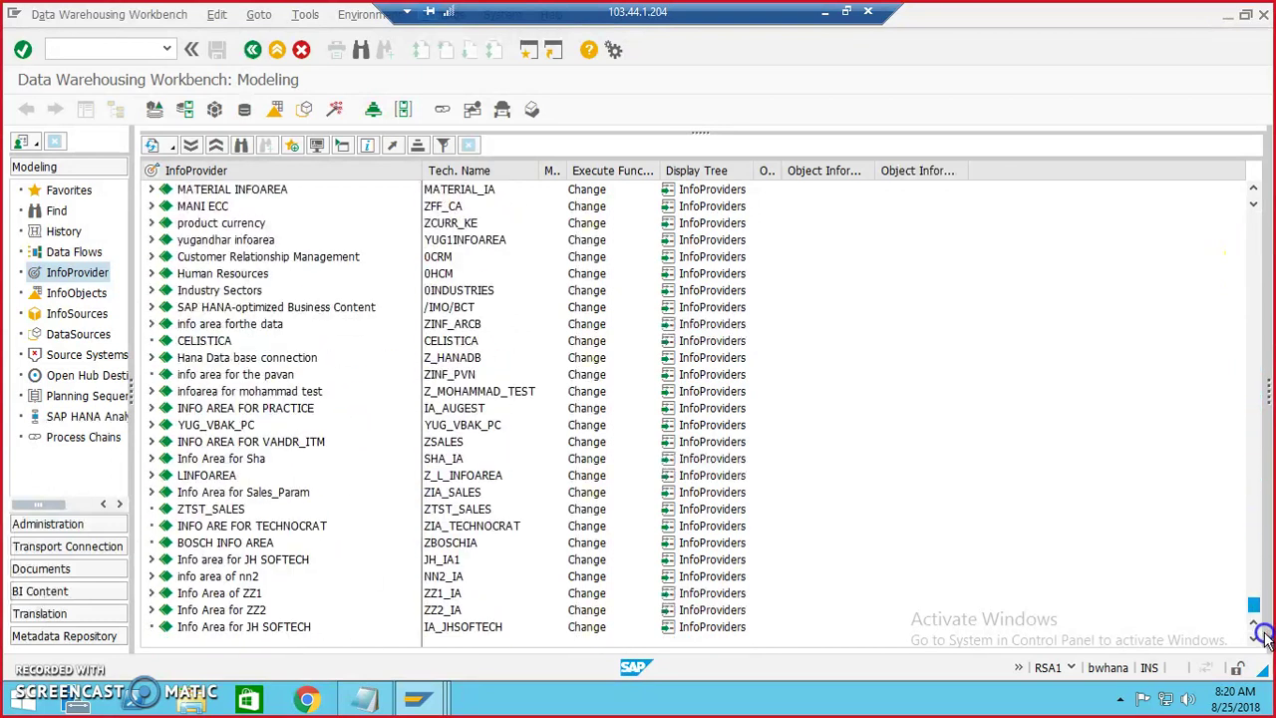
Start a new InfoCube in the JH SOFTECH InfoArea, described 'cube for JH data'.
{"action": "right_click", "coordinate": [207, 629]}
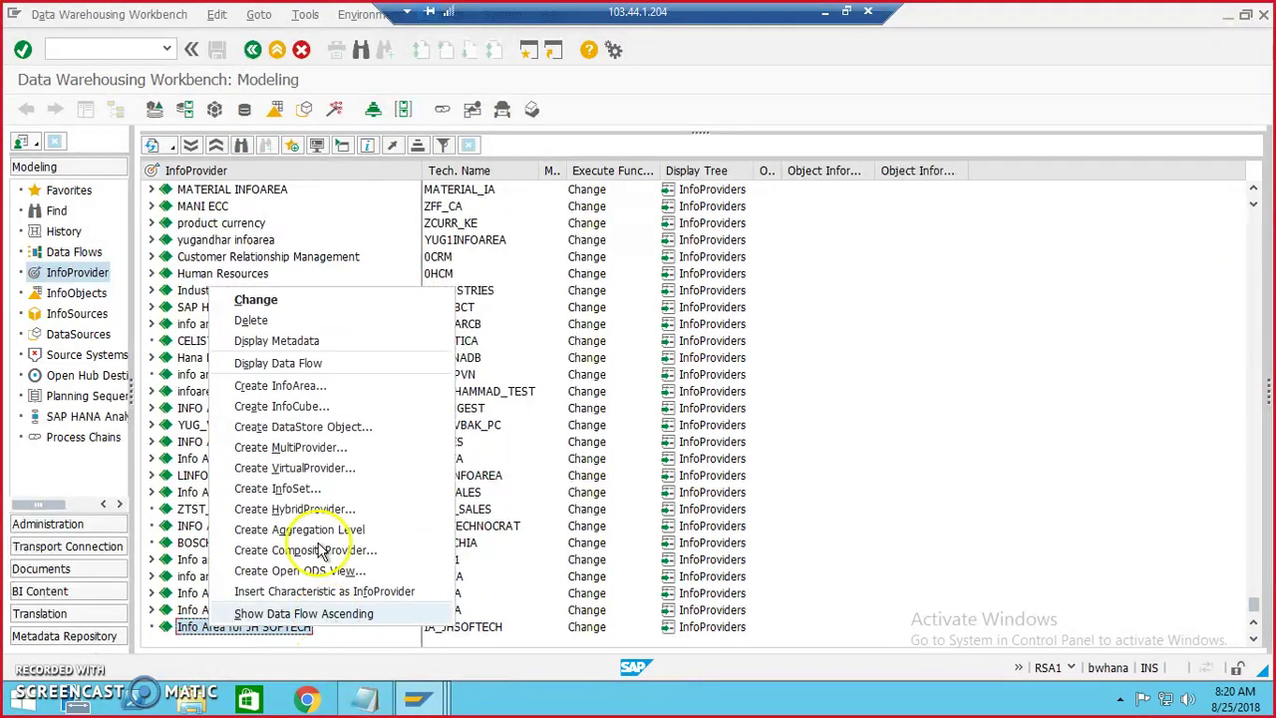
{"action": "left_click", "coordinate": [315, 407]}
{"action": "left_click", "coordinate": [168, 230]}
{"action": "type", "text": "IC_JHSOFTECH"}
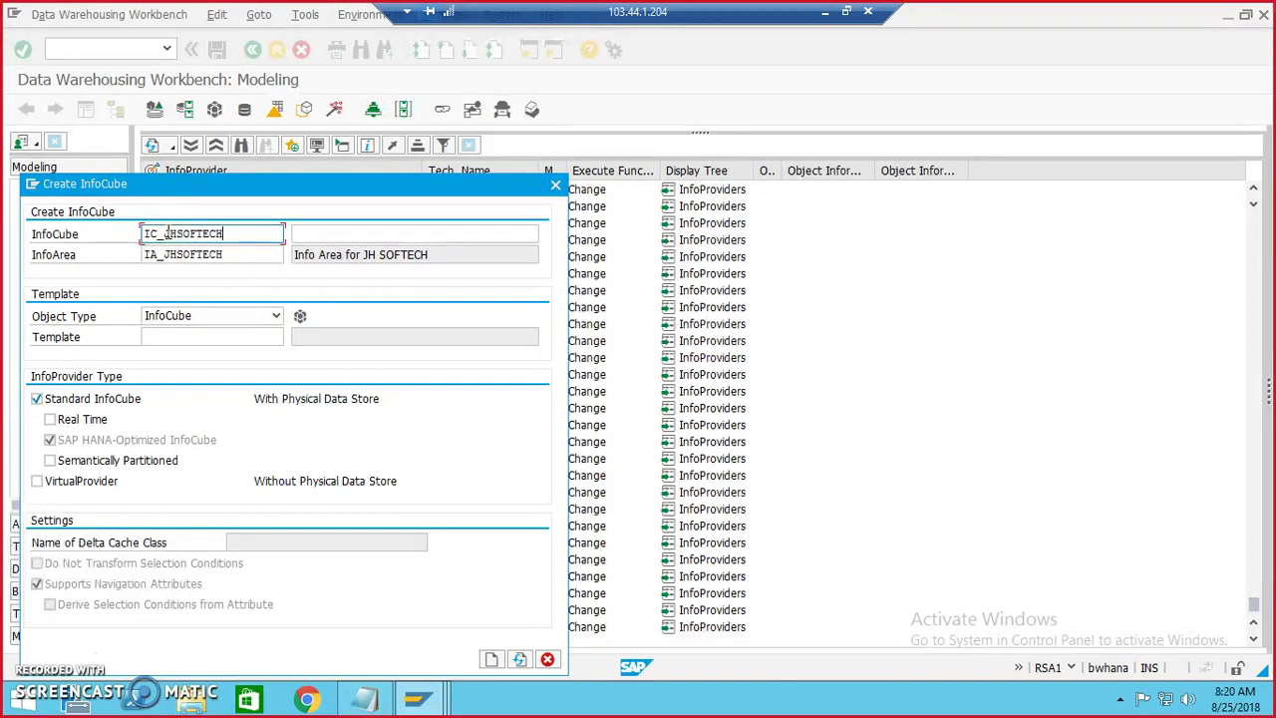
{"action": "key", "text": "Tab"}
{"action": "type", "text": "c"}
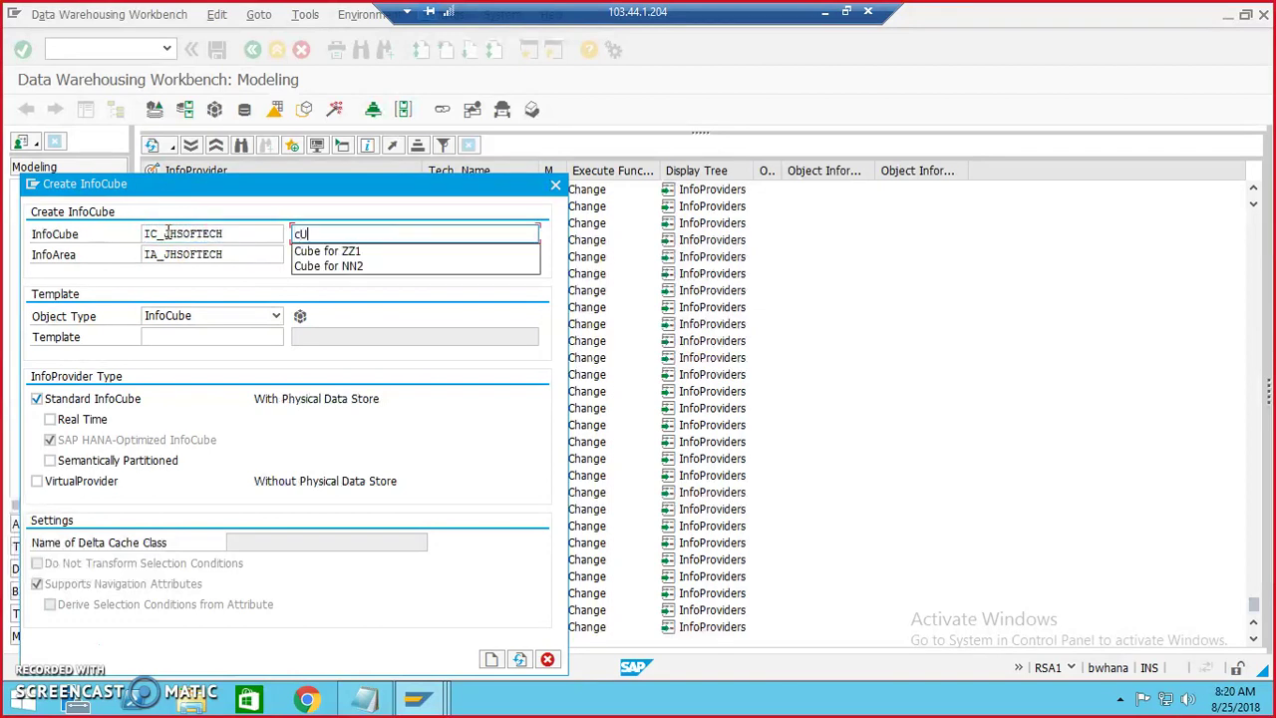
{"action": "key", "text": "BackSpace"}
{"action": "type", "text": "cube for JH data"}
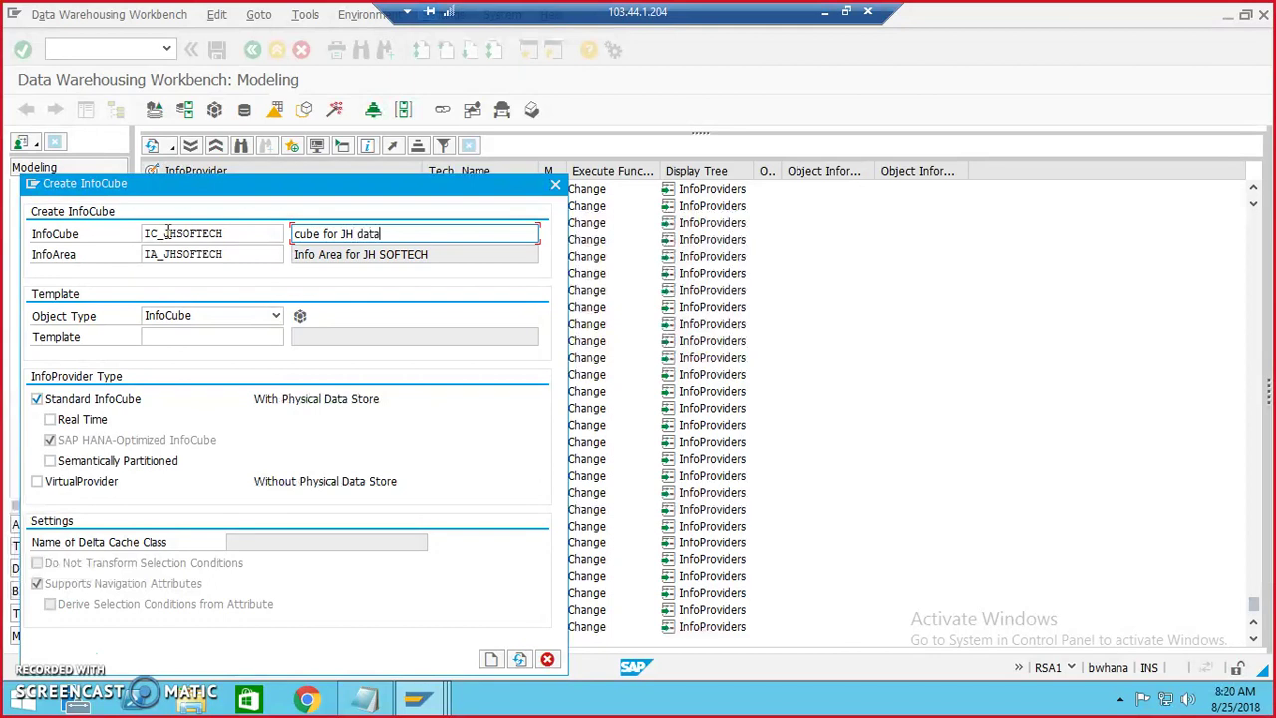
{"action": "left_click", "coordinate": [490, 659]}
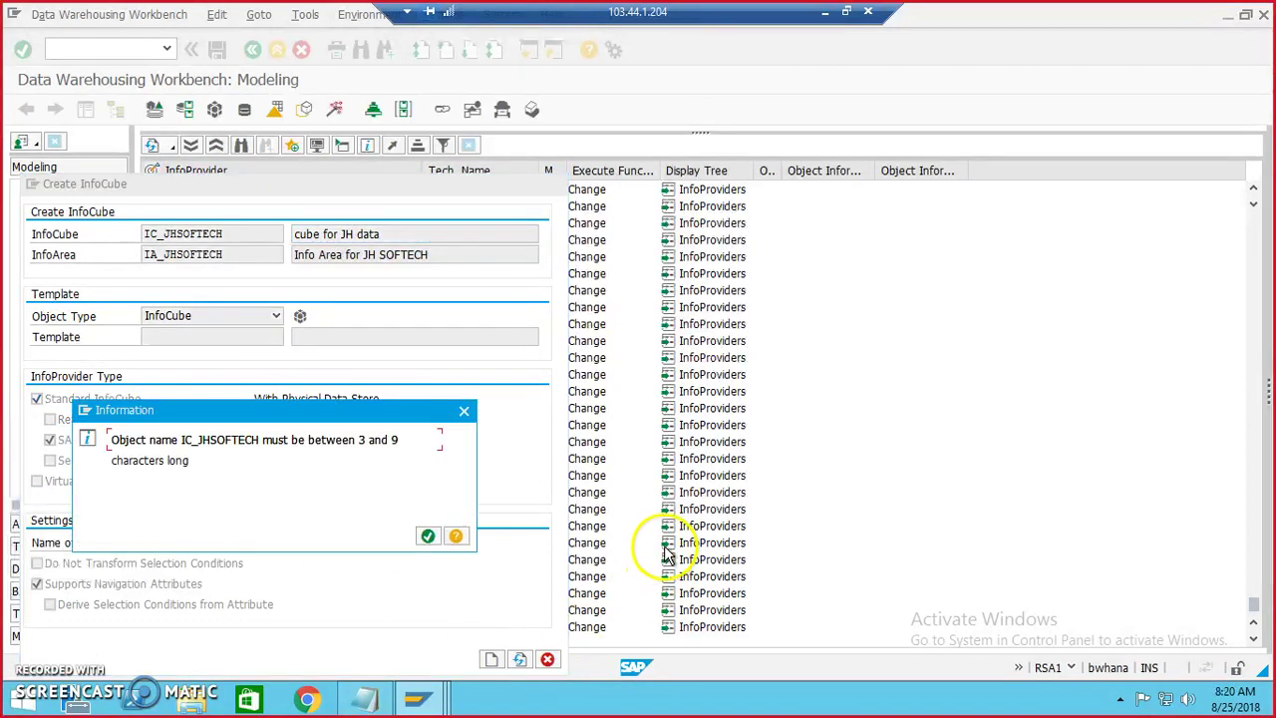
After the name-length warning, shorten the technical name to IC_JHSOFT and create it.
{"action": "left_click", "coordinate": [427, 535]}
{"action": "left_click", "coordinate": [238, 234]}
{"action": "key", "text": "BackSpace"}
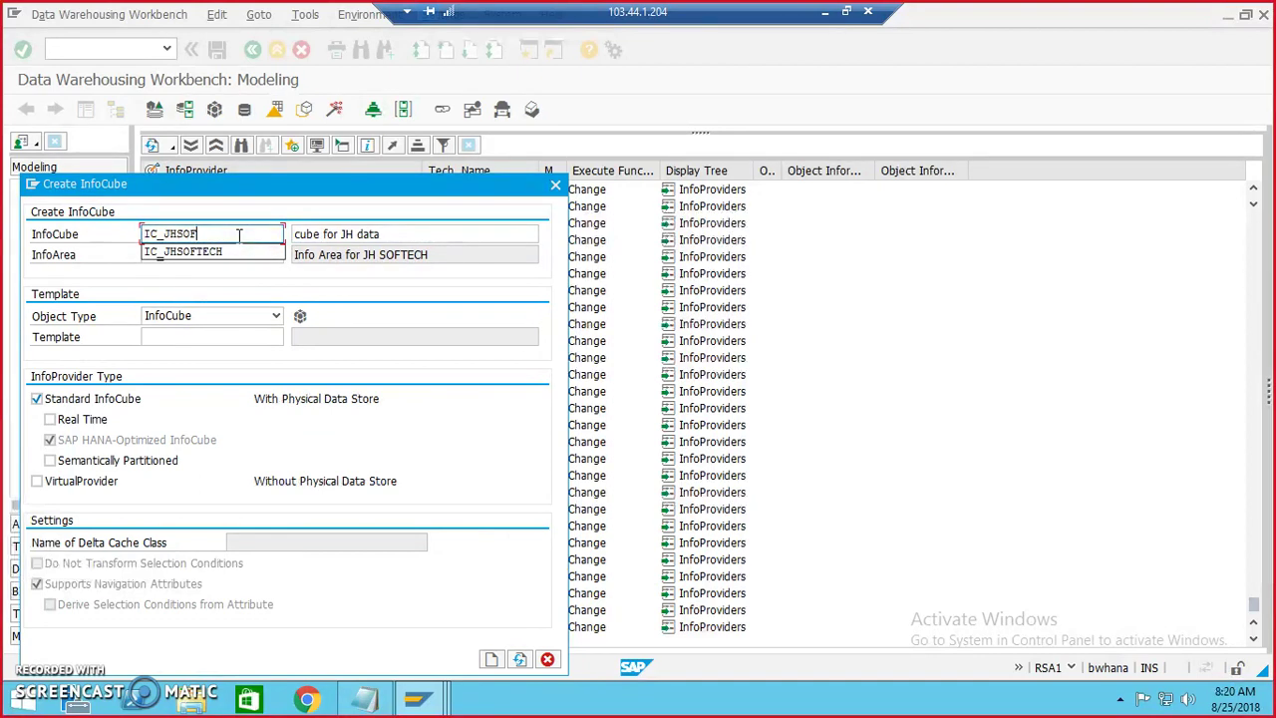
{"action": "type", "text": "T"}
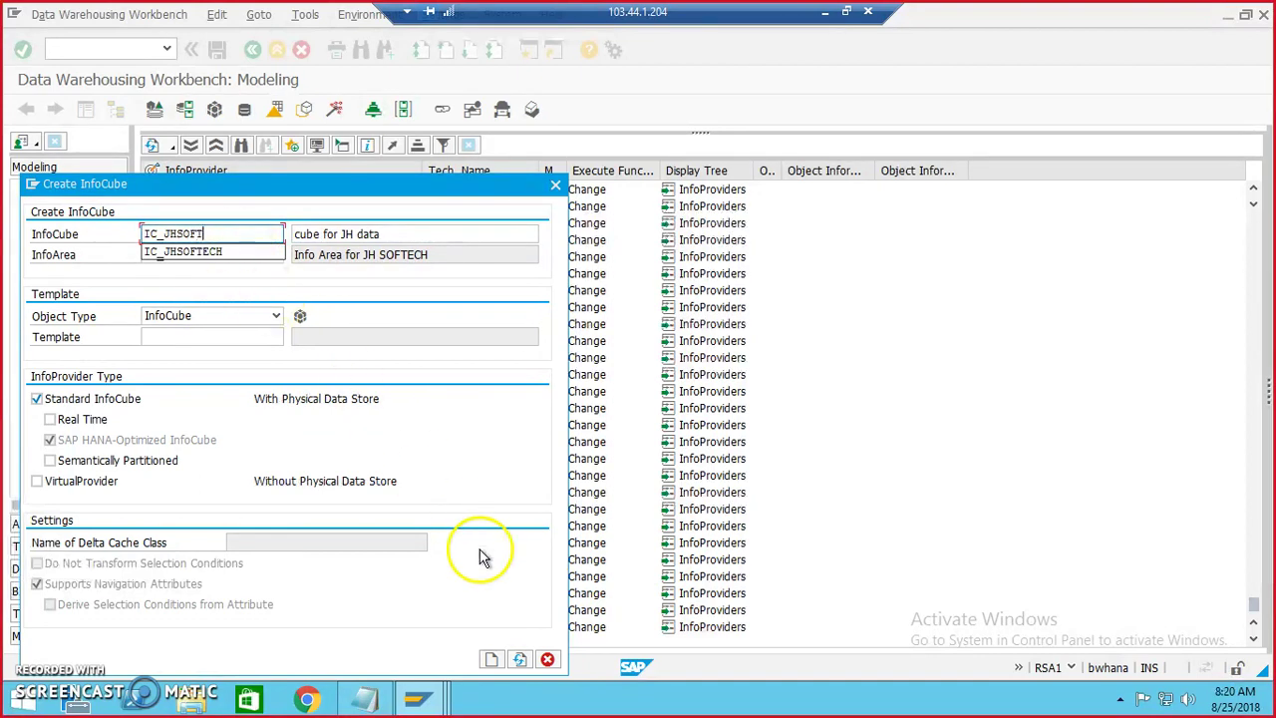
{"action": "left_click", "coordinate": [490, 659]}
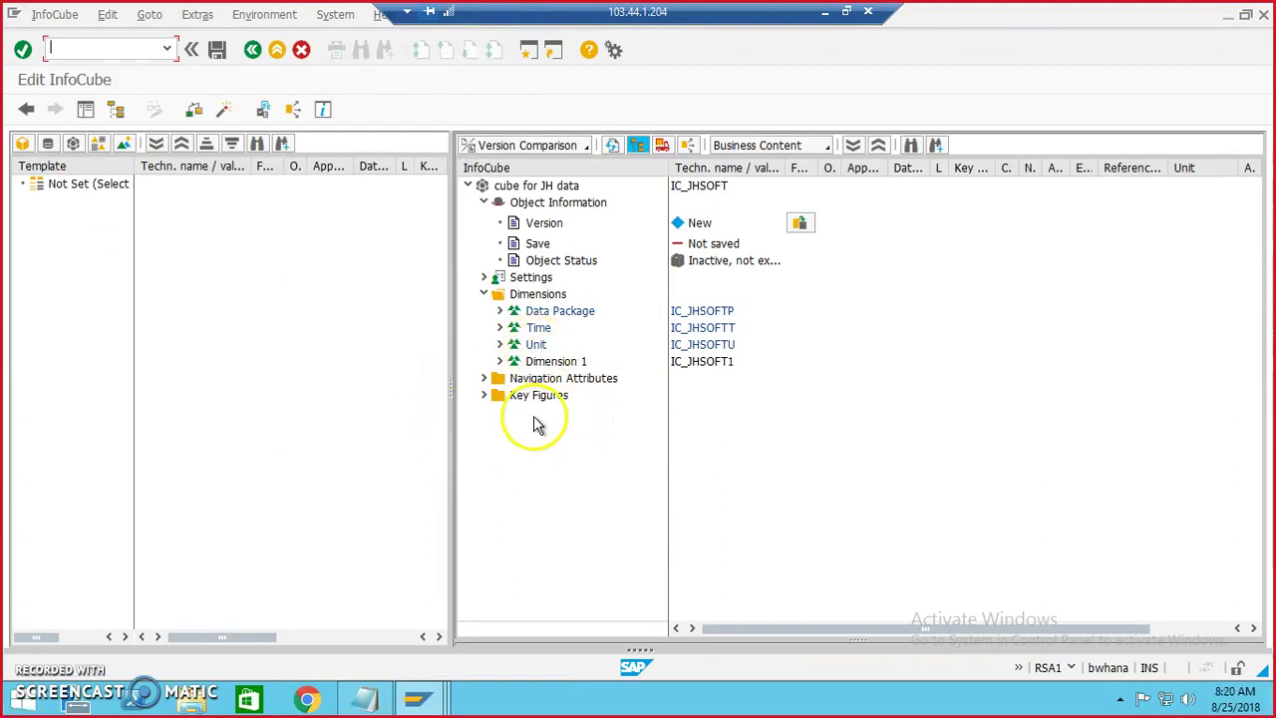
Enter KUNNR, LAND1 and NAME1 directly into Dimension 1 and expand it to show them.
{"action": "left_click", "coordinate": [484, 395]}
{"action": "left_click", "coordinate": [484, 378]}
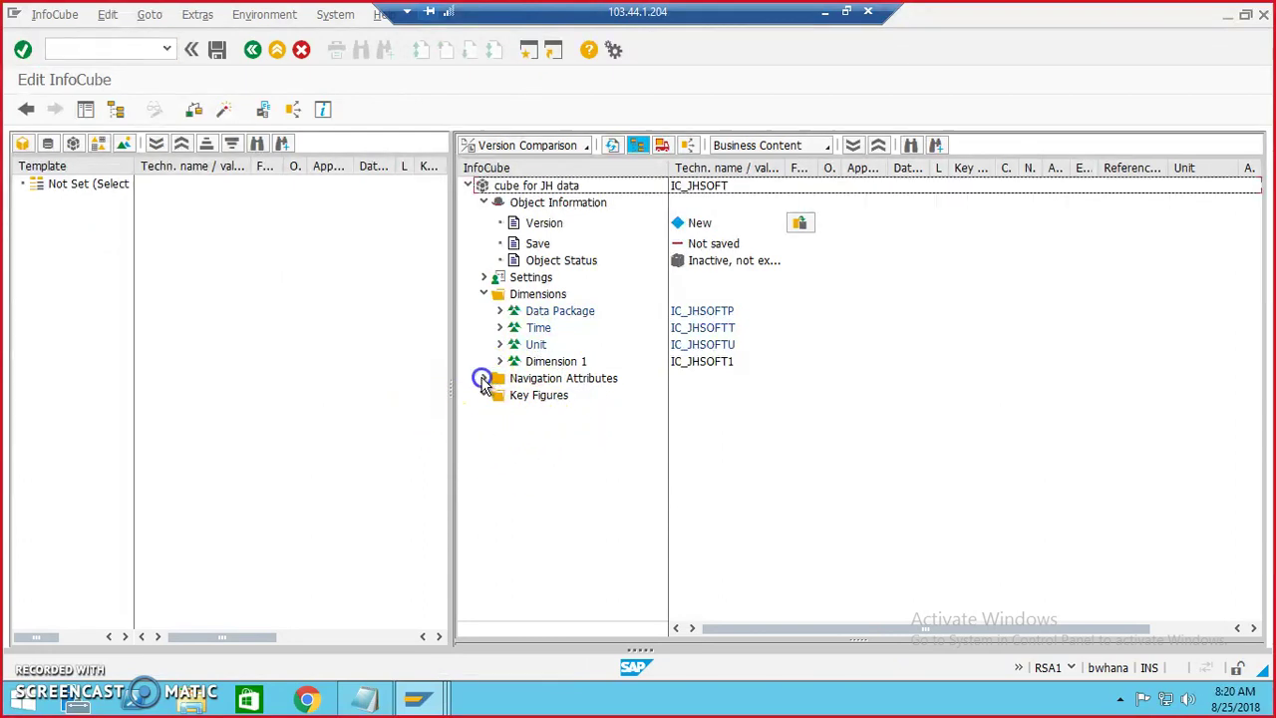
{"action": "left_click", "coordinate": [559, 365]}
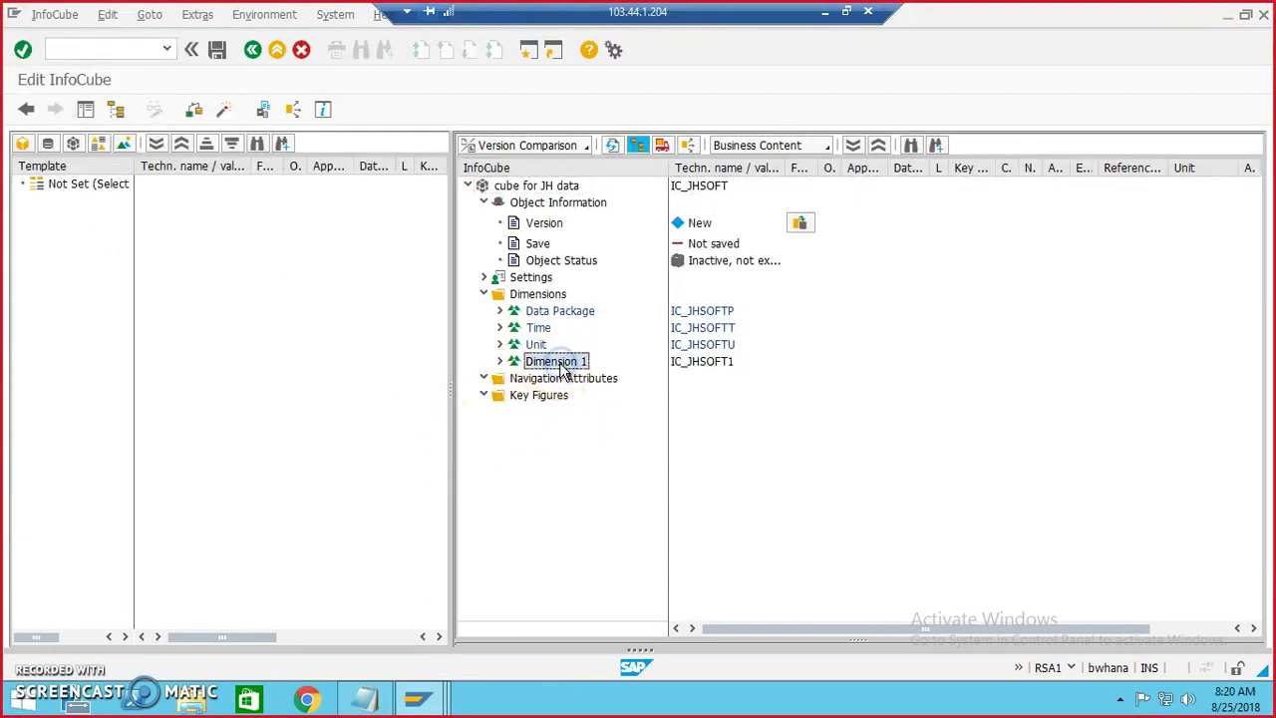
{"action": "right_click", "coordinate": [562, 365]}
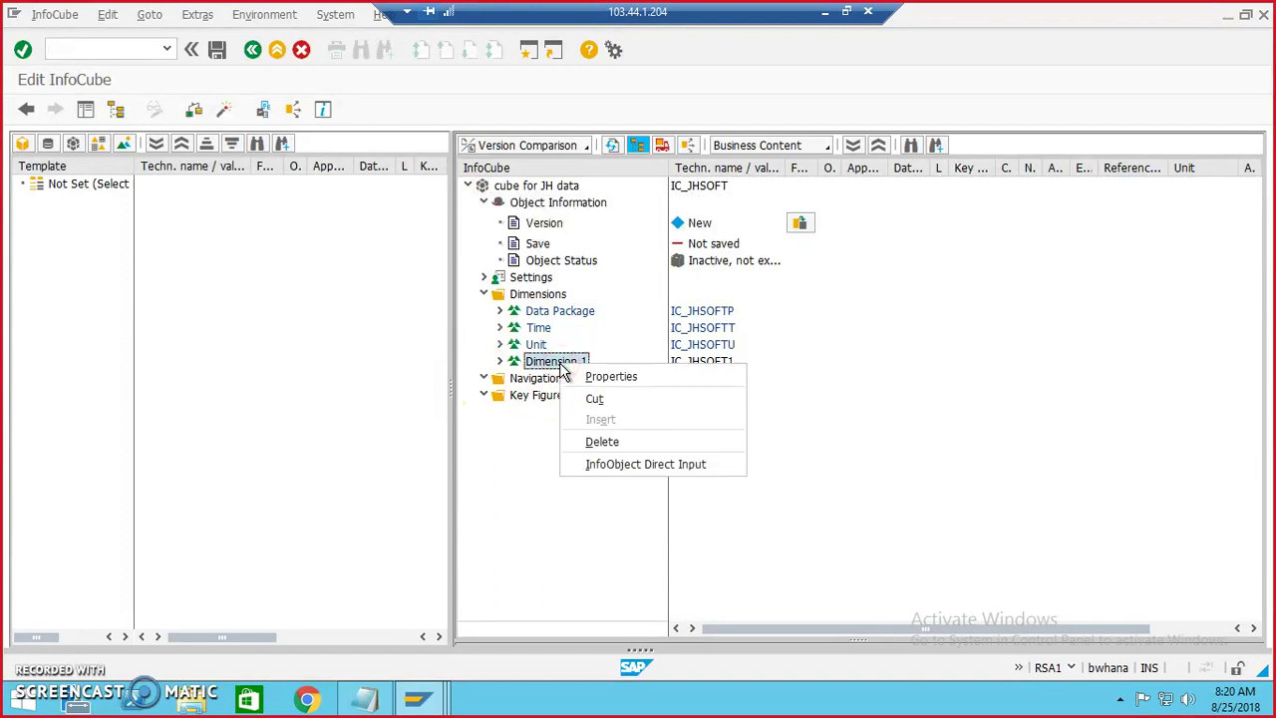
{"action": "left_click", "coordinate": [639, 461]}
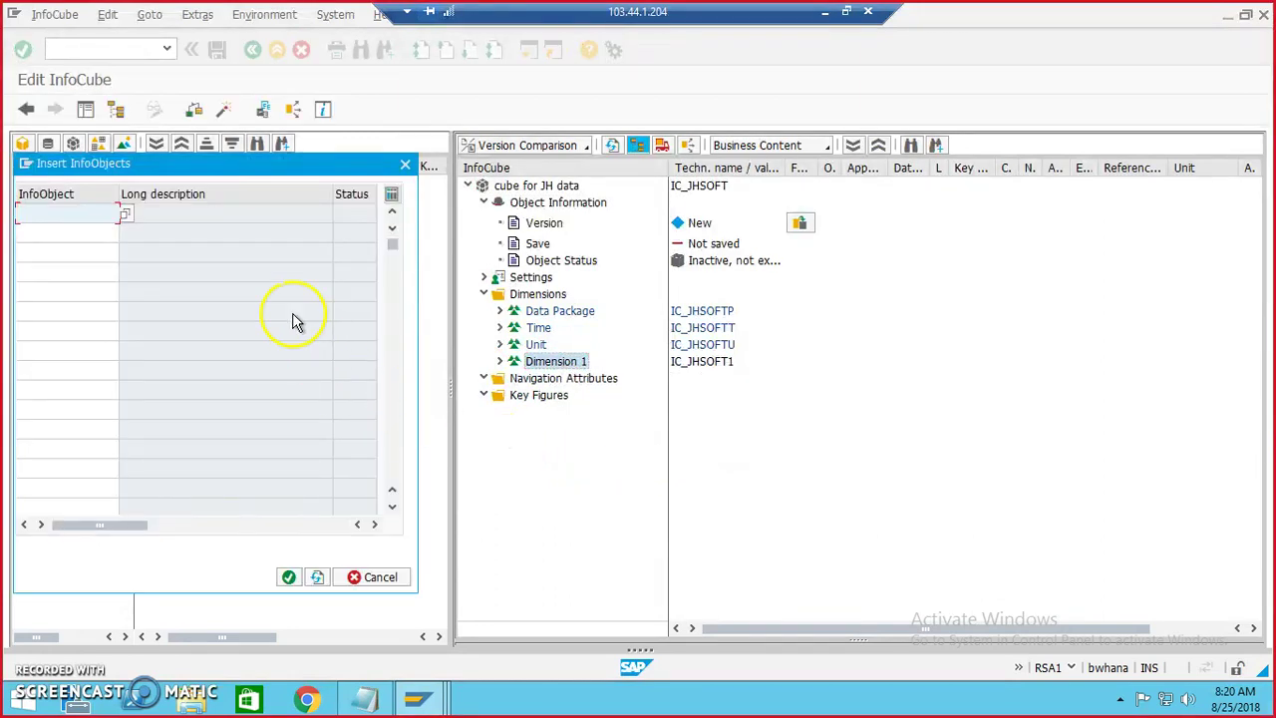
{"action": "left_click", "coordinate": [74, 214]}
{"action": "type", "text": "KUNNR"}
{"action": "left_click", "coordinate": [42, 237]}
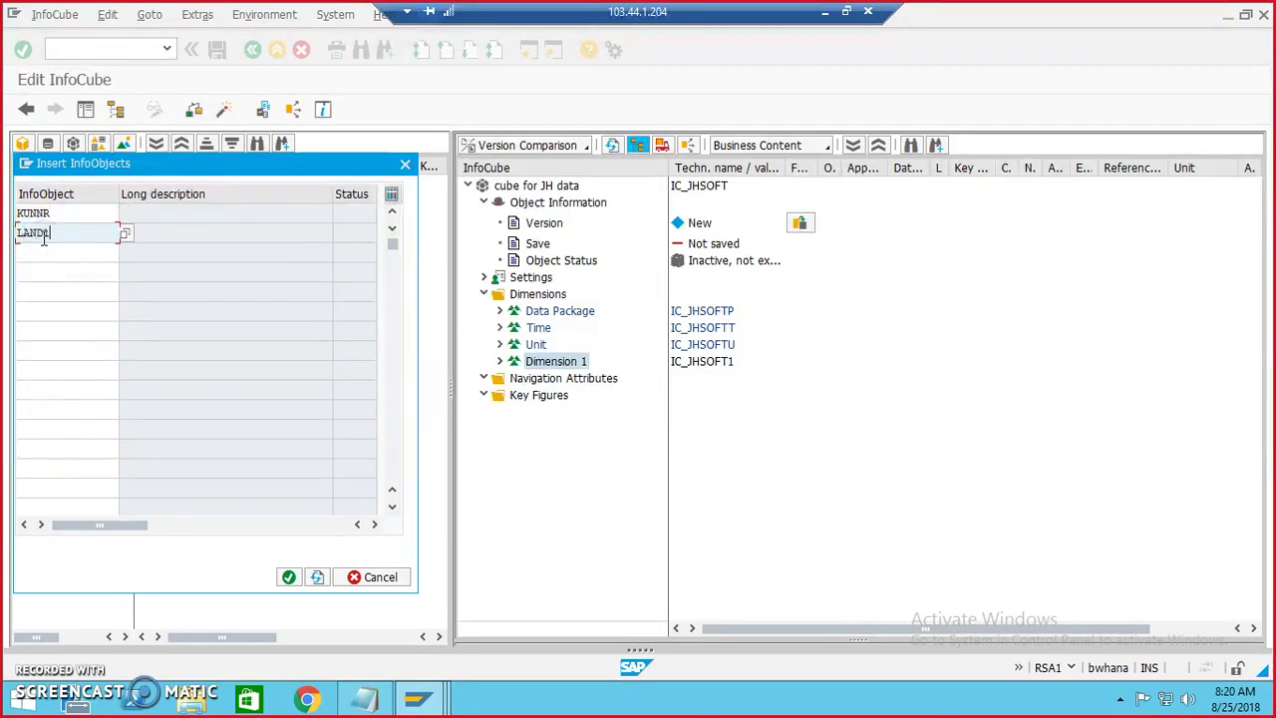
{"action": "left_click", "coordinate": [43, 251]}
{"action": "type", "text": "NAME1"}
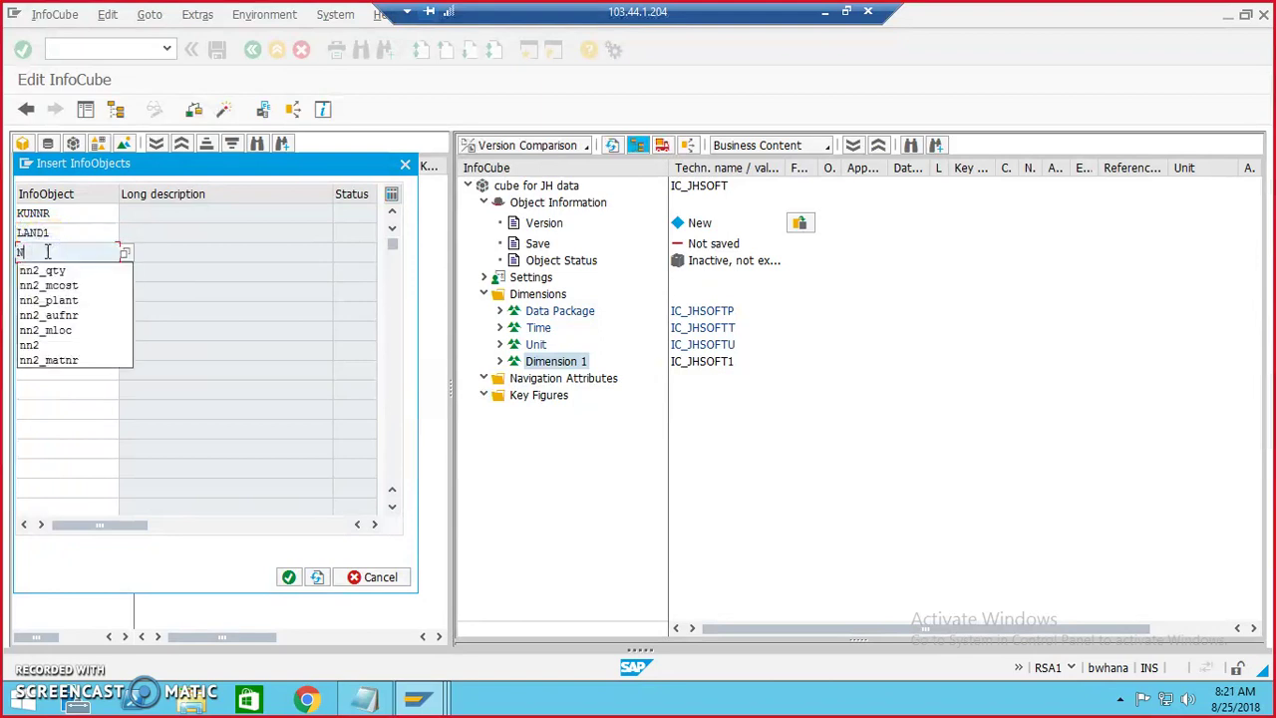
{"action": "key", "text": "Return"}
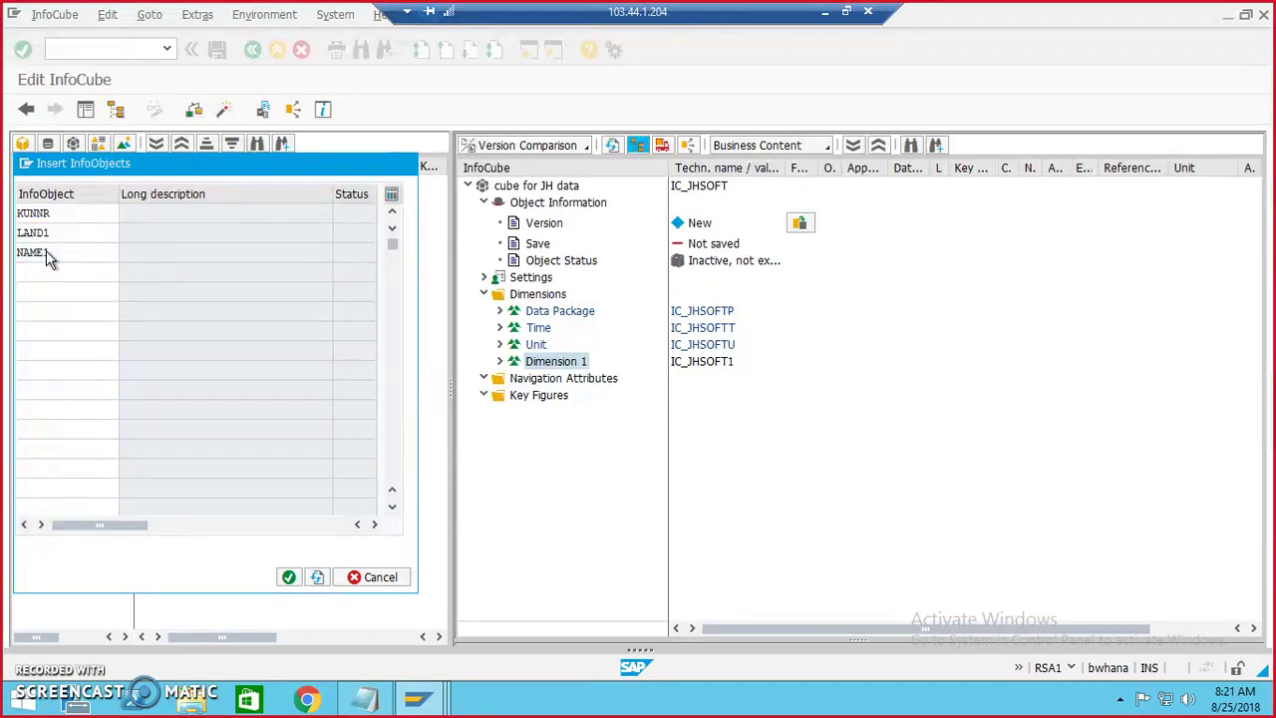
{"action": "key", "text": "Return"}
{"action": "left_click", "coordinate": [500, 363]}
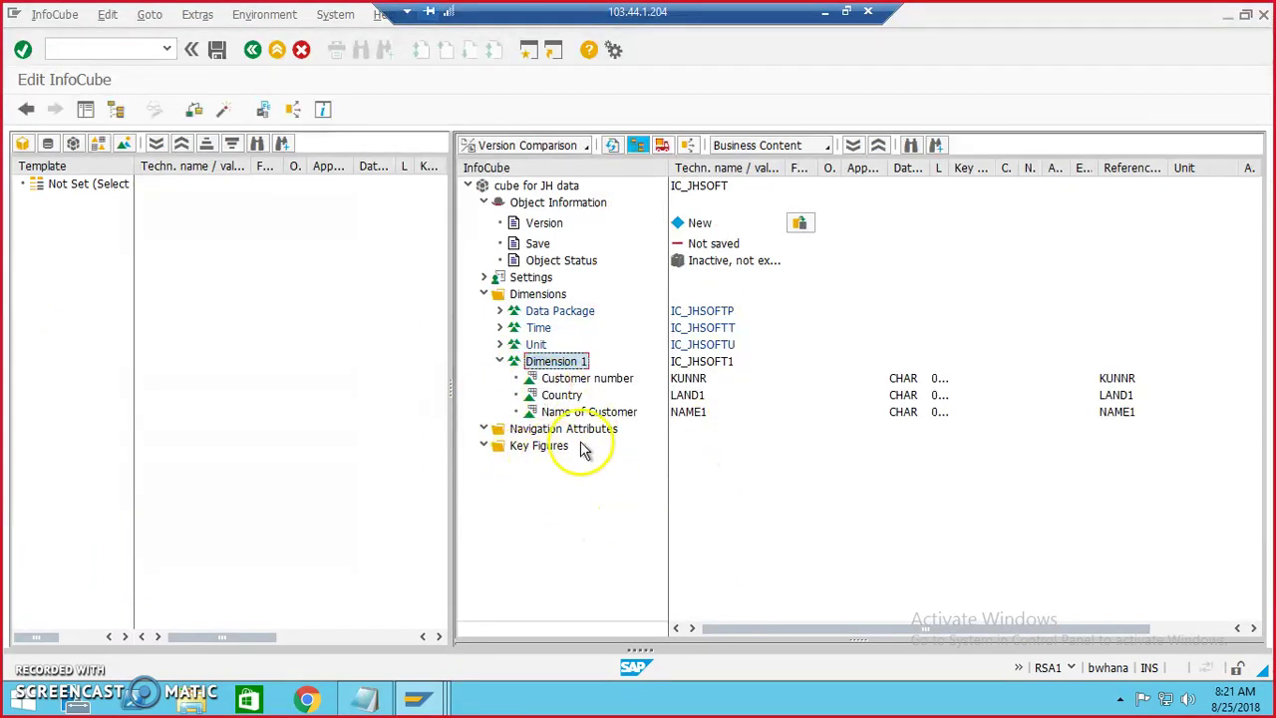
Open InfoObject Direct Input on the Key Figures folder and begin the entry.
{"action": "left_click", "coordinate": [518, 446]}
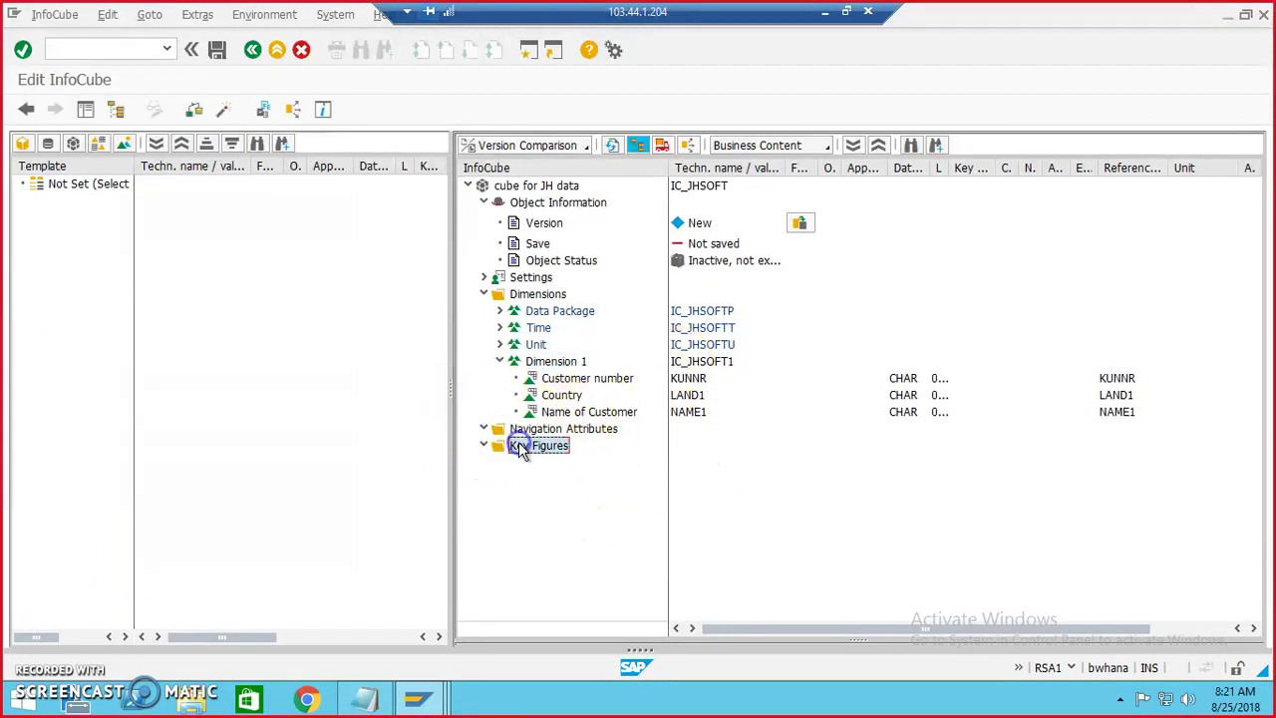
{"action": "right_click", "coordinate": [518, 445]}
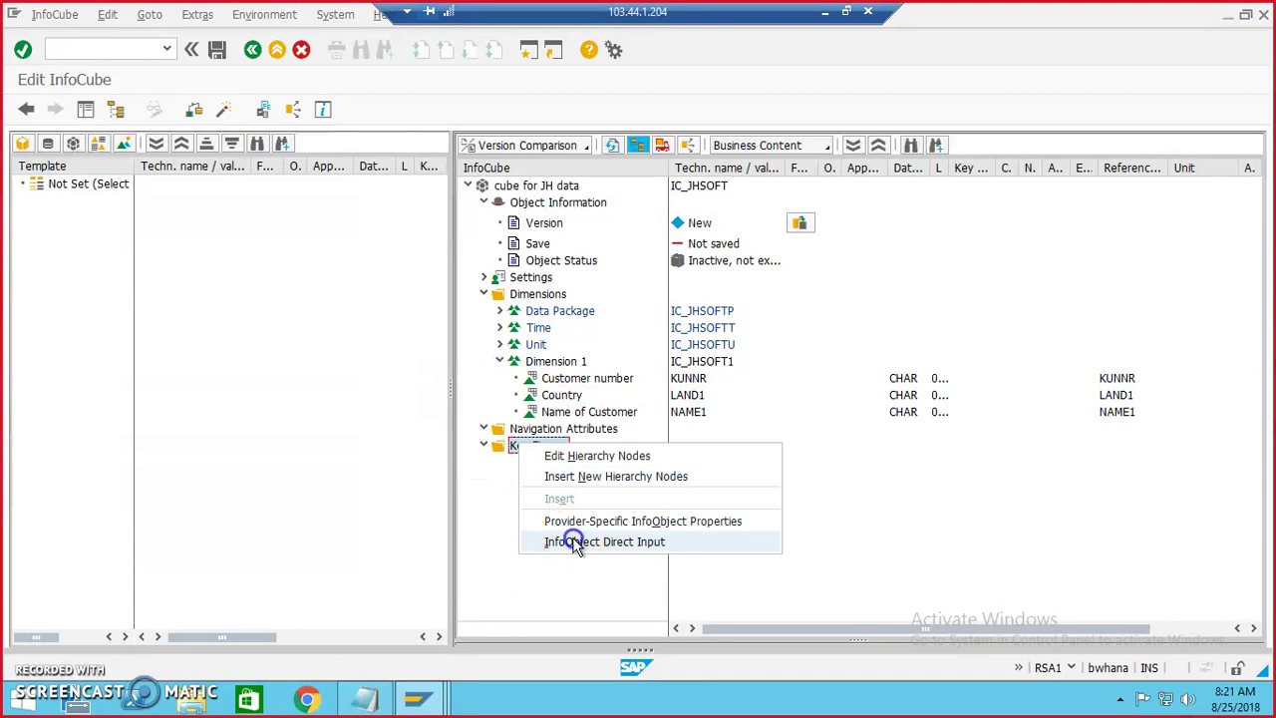
{"action": "left_click", "coordinate": [575, 541]}
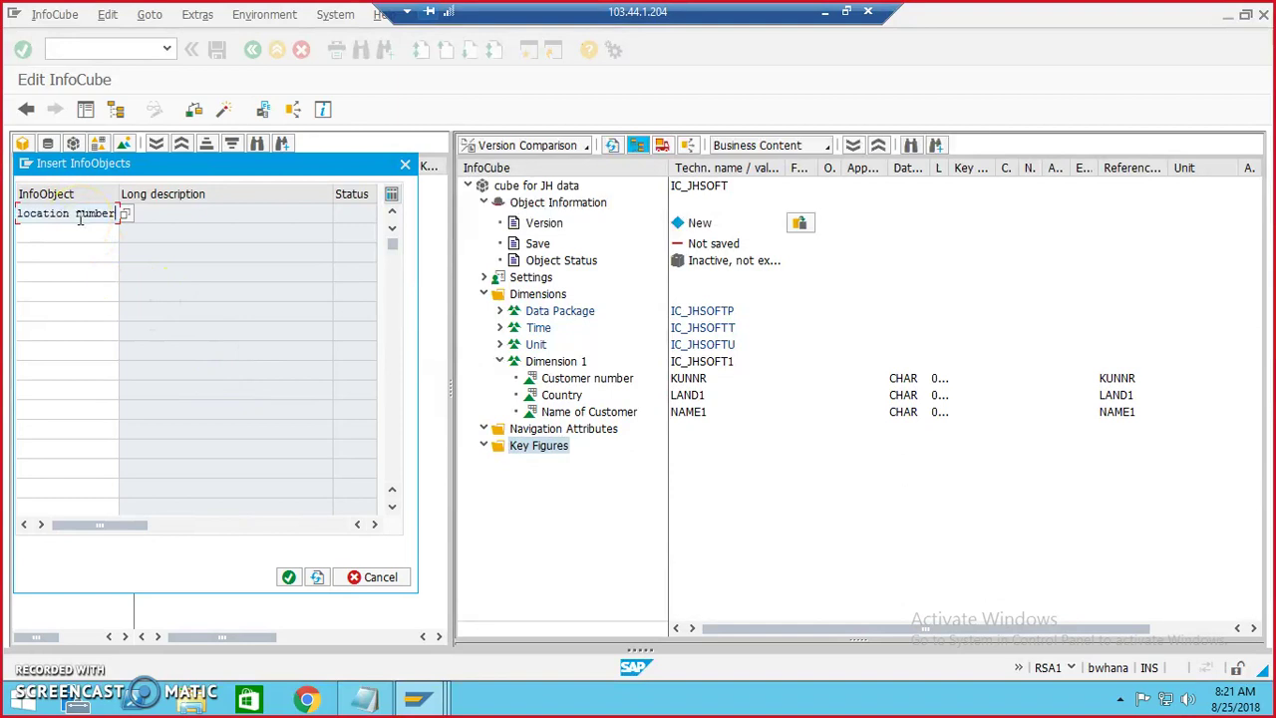
{"action": "key", "text": "BackSpace"}
{"action": "key", "text": "BackSpace"}
{"action": "key", "text": "BackSpace"}
{"action": "key", "text": "BackSpace"}
{"action": "key", "text": "BackSpace"}
{"action": "key", "text": "BackSpace"}
{"action": "key", "text": "BackSpace"}
{"action": "key", "text": "BackSpace"}
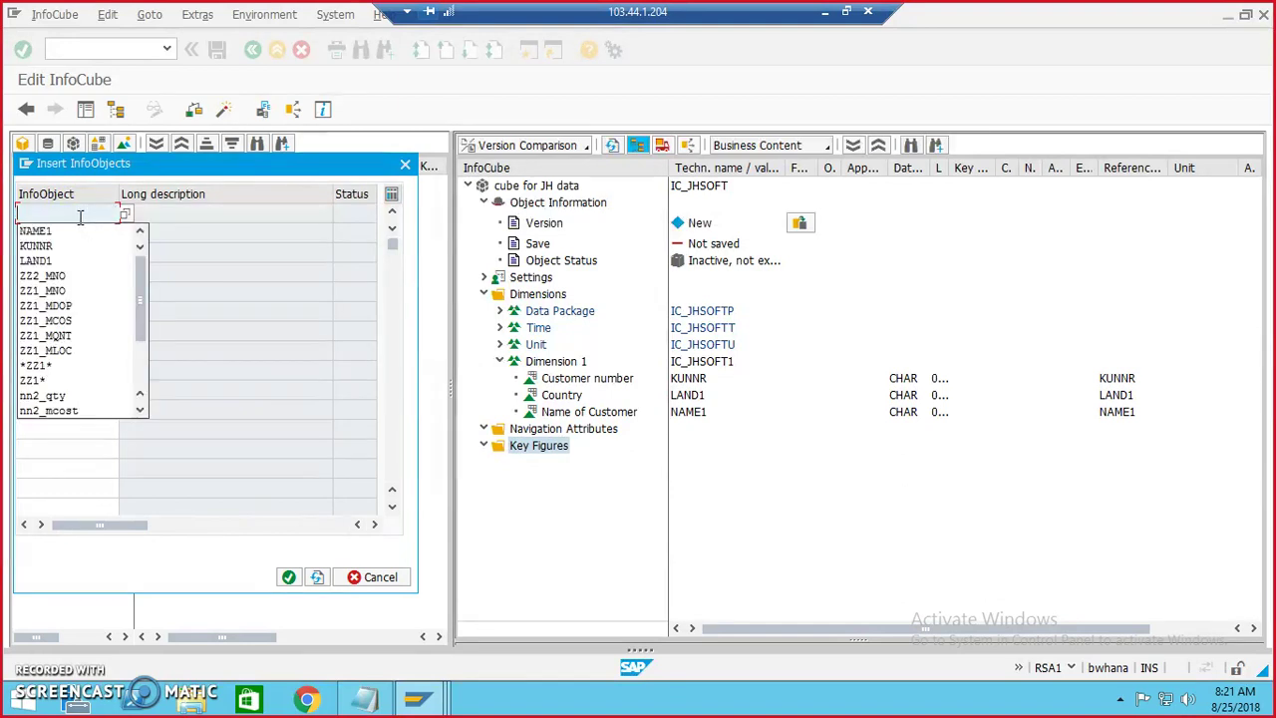
{"action": "type", "text": "BBB"}
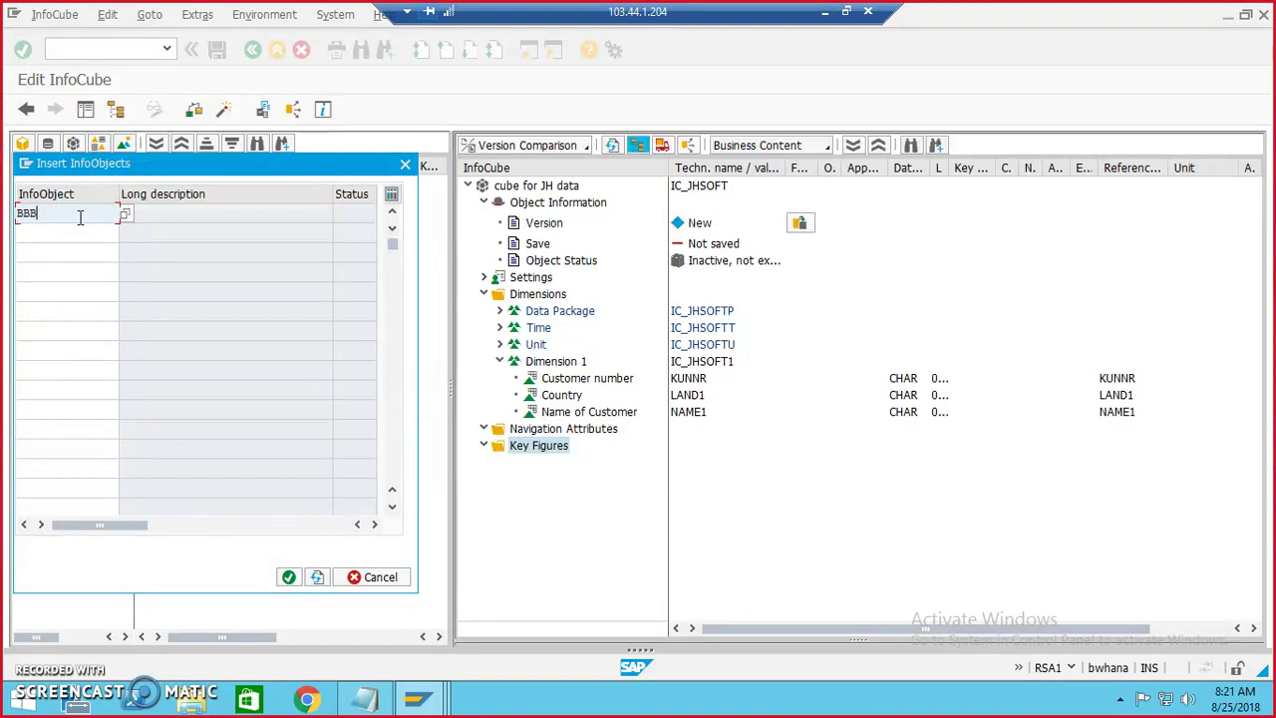
Check the BBBNR field name in the SE11 KNA1 table, then minimize it.
{"action": "left_click", "coordinate": [416, 693]}
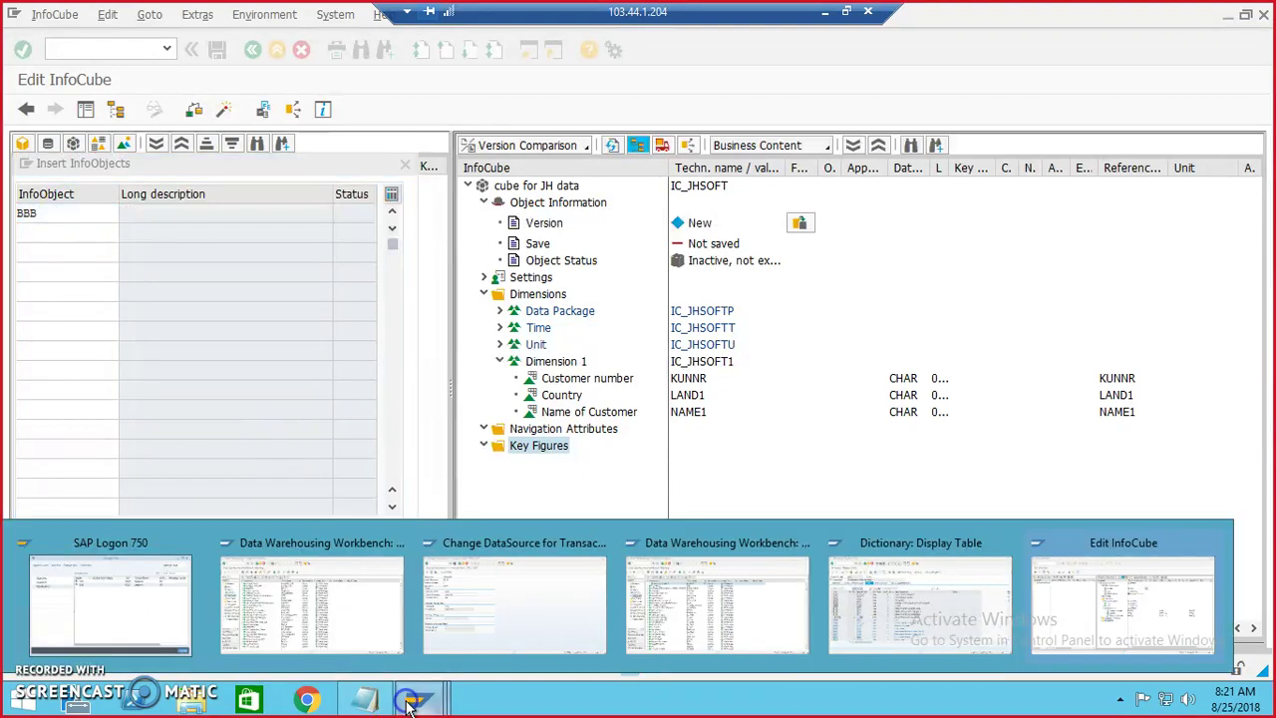
{"action": "left_click", "coordinate": [336, 649]}
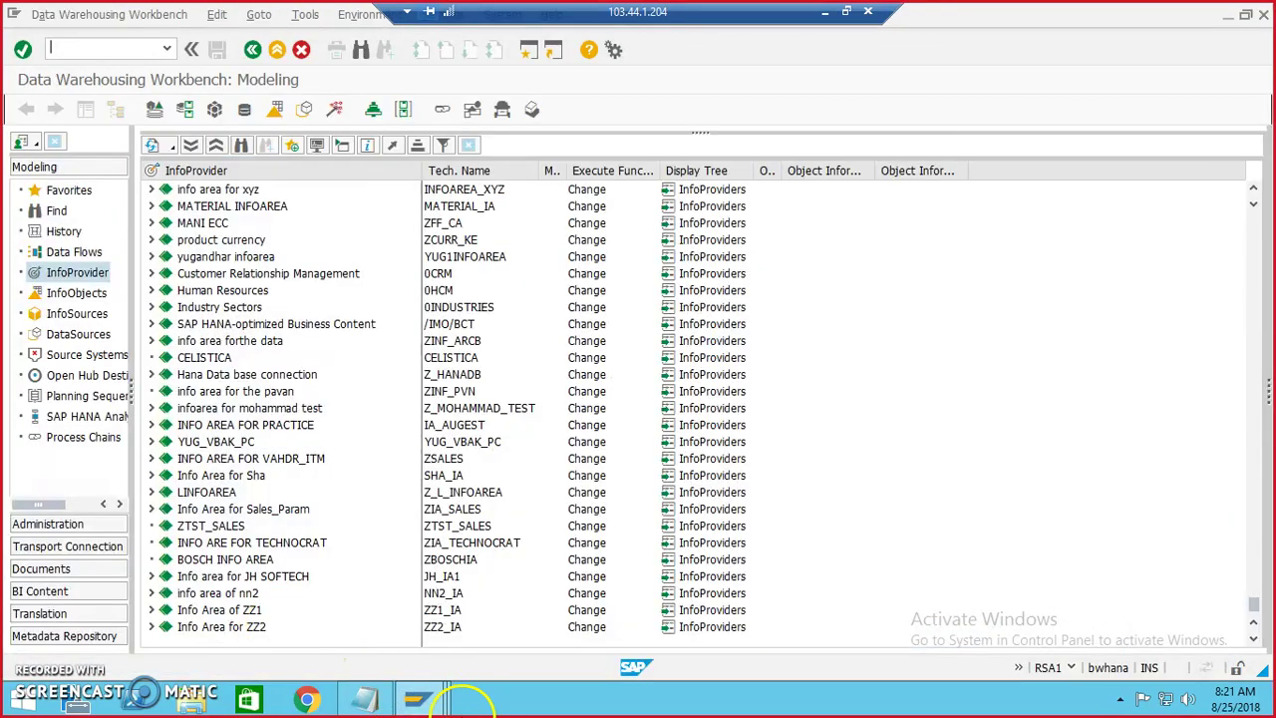
{"action": "left_click", "coordinate": [427, 700]}
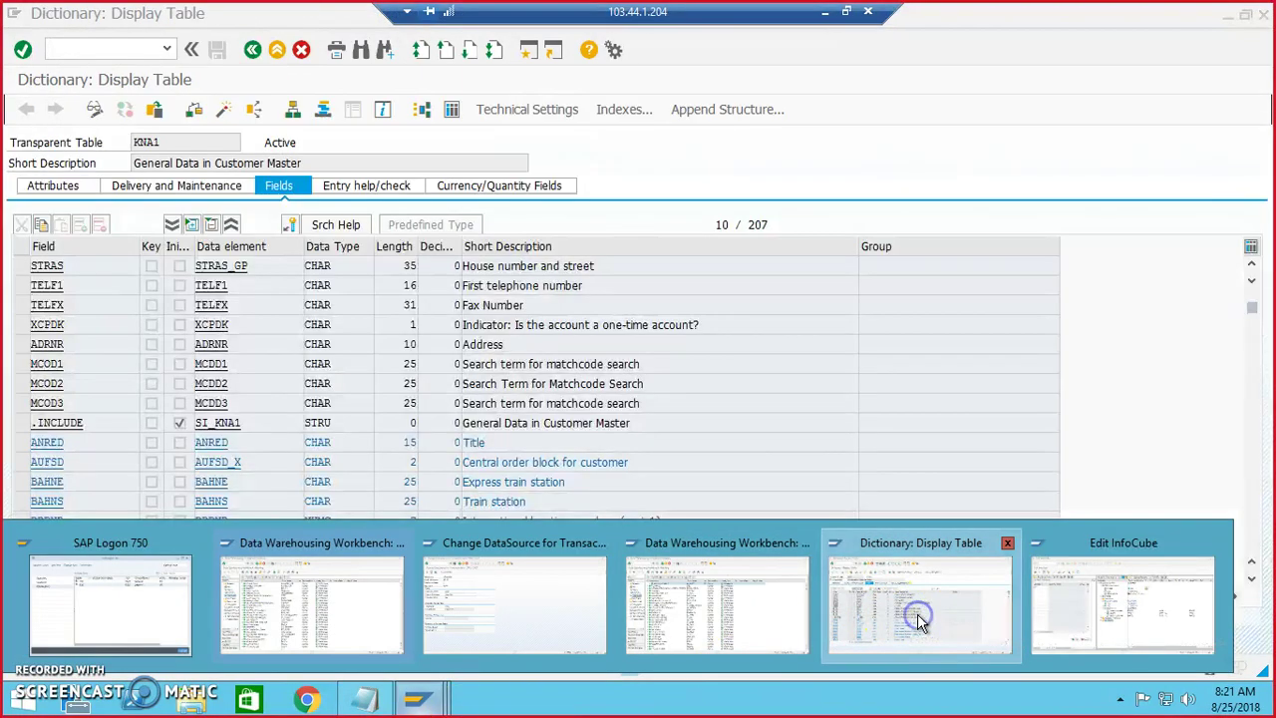
{"action": "left_click", "coordinate": [912, 612]}
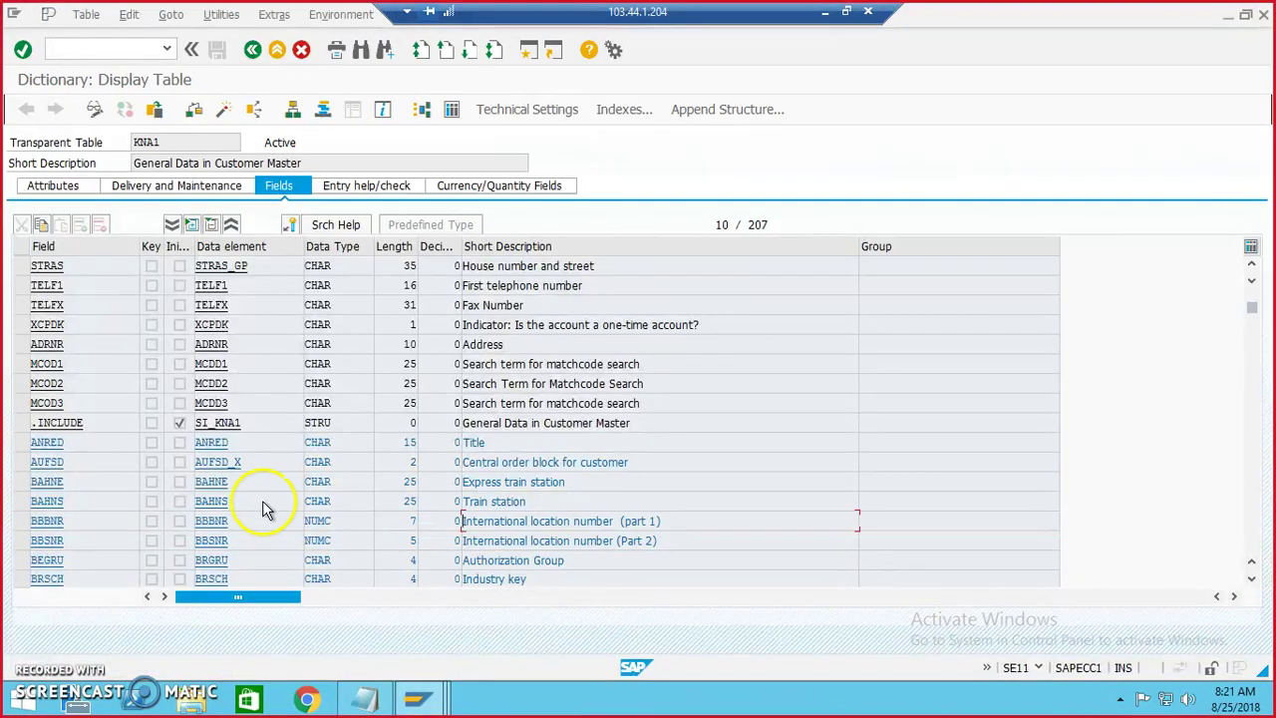
{"action": "left_click", "coordinate": [82, 516]}
{"action": "key", "text": "Home"}
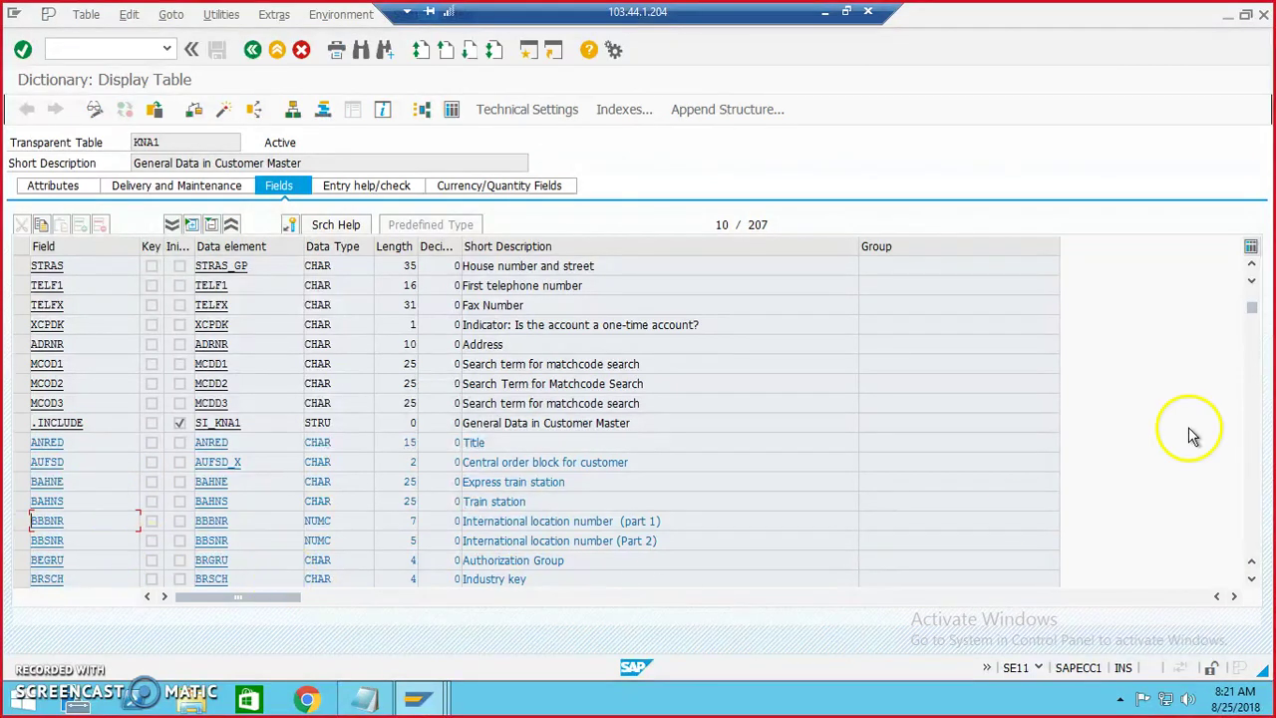
{"action": "left_click", "coordinate": [1231, 16]}
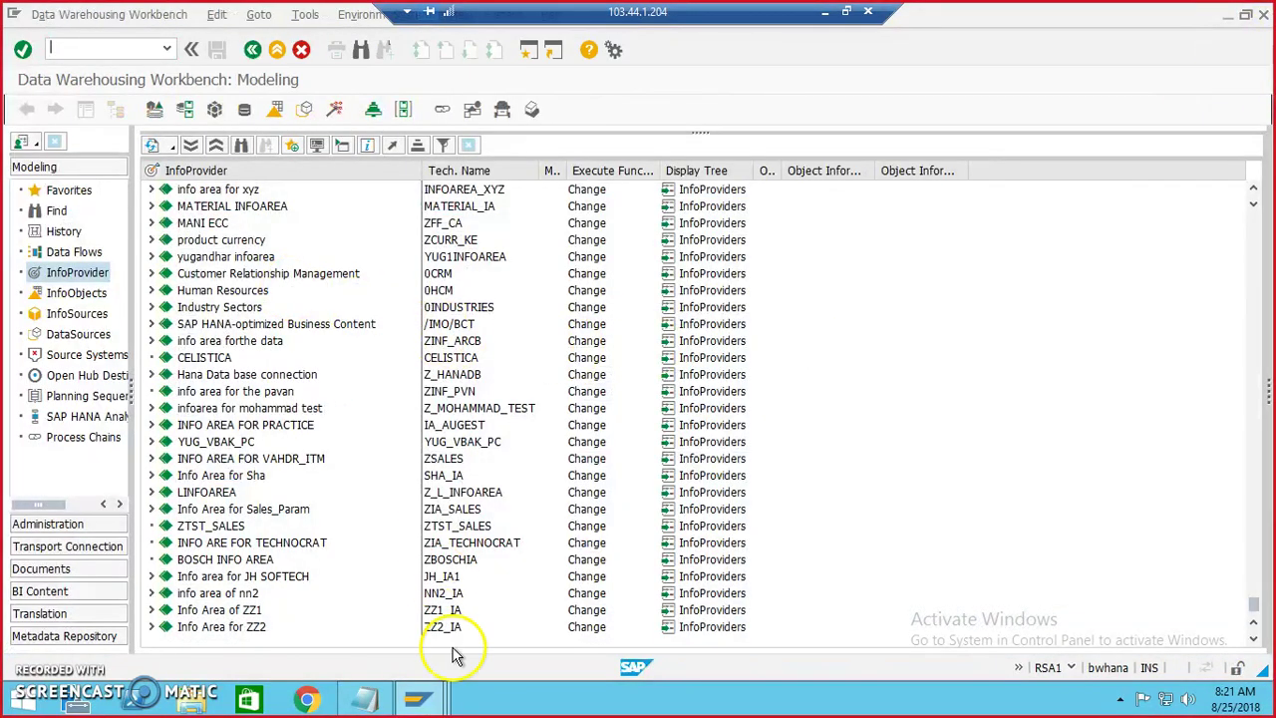
Complete the key figure entry as BBBNR and confirm it.
{"action": "mouse_move", "coordinate": [417, 698]}
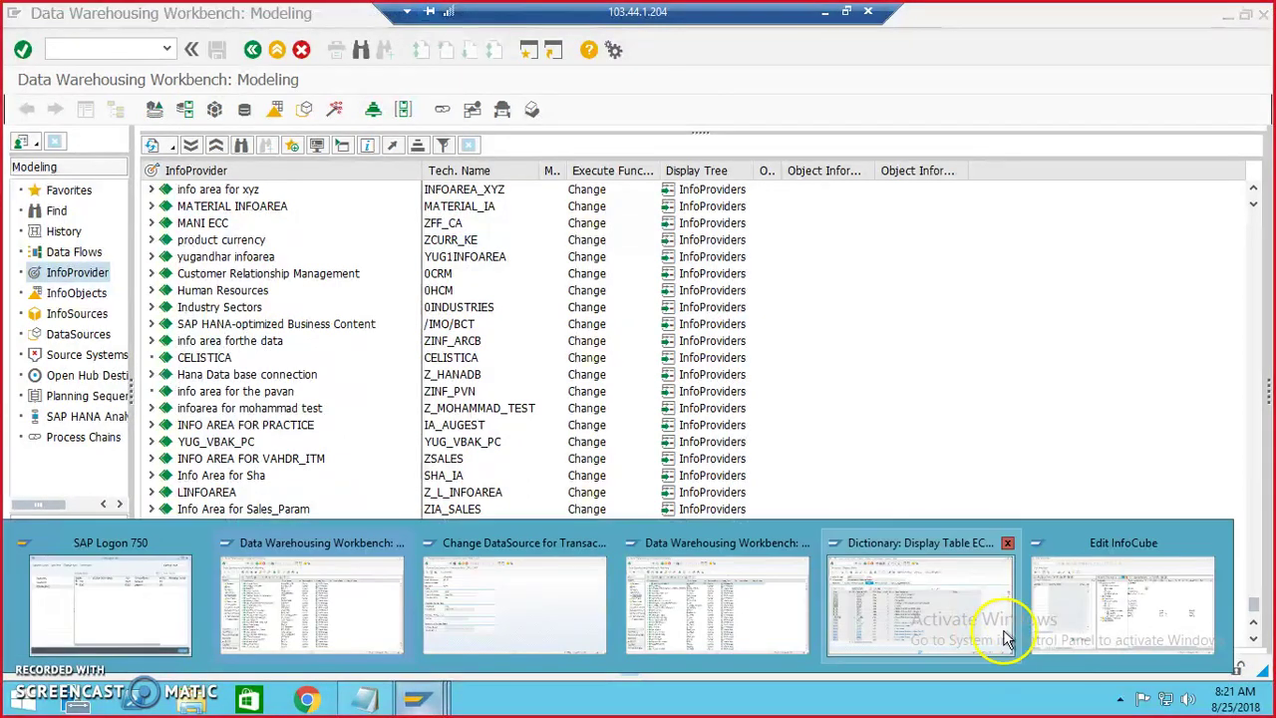
{"action": "left_click", "coordinate": [1104, 638]}
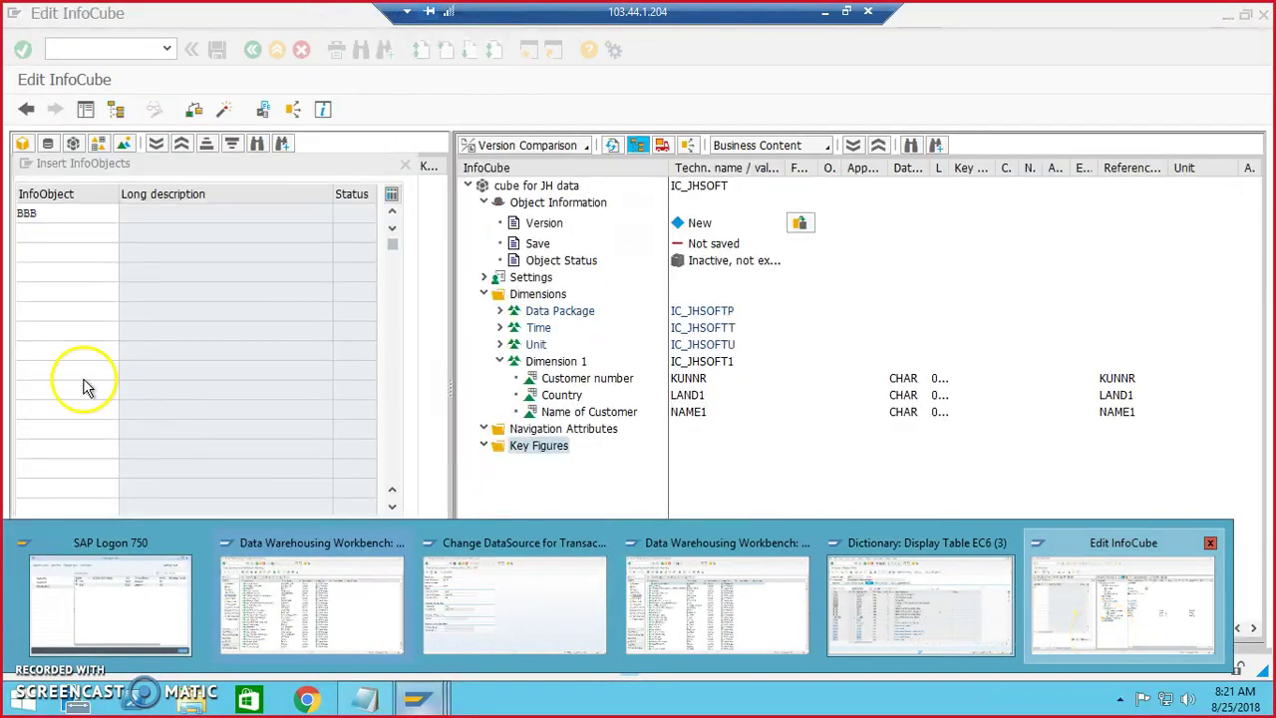
{"action": "left_click", "coordinate": [50, 213]}
{"action": "type", "text": "NR"}
{"action": "key", "text": "Return"}
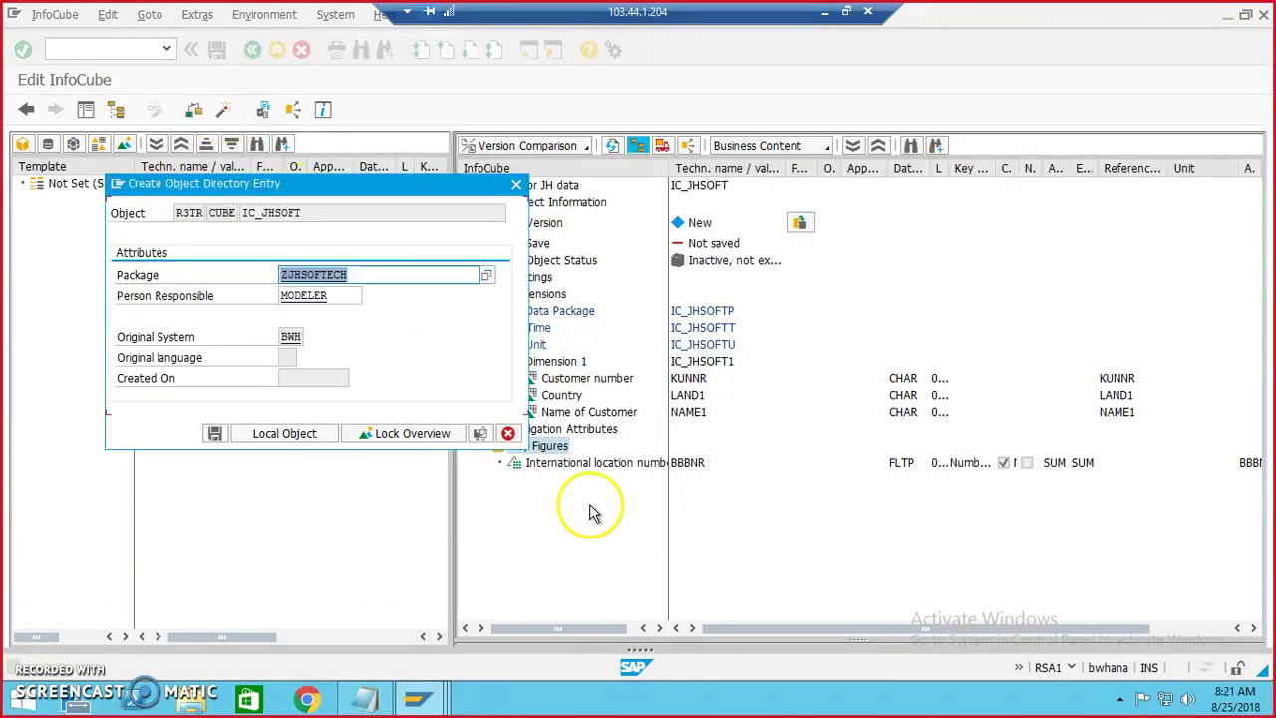
Save IC_JHSOFT's directory entry, assign the JH SOFTECH request from Own Requests, and activate.
{"action": "left_click", "coordinate": [217, 432]}
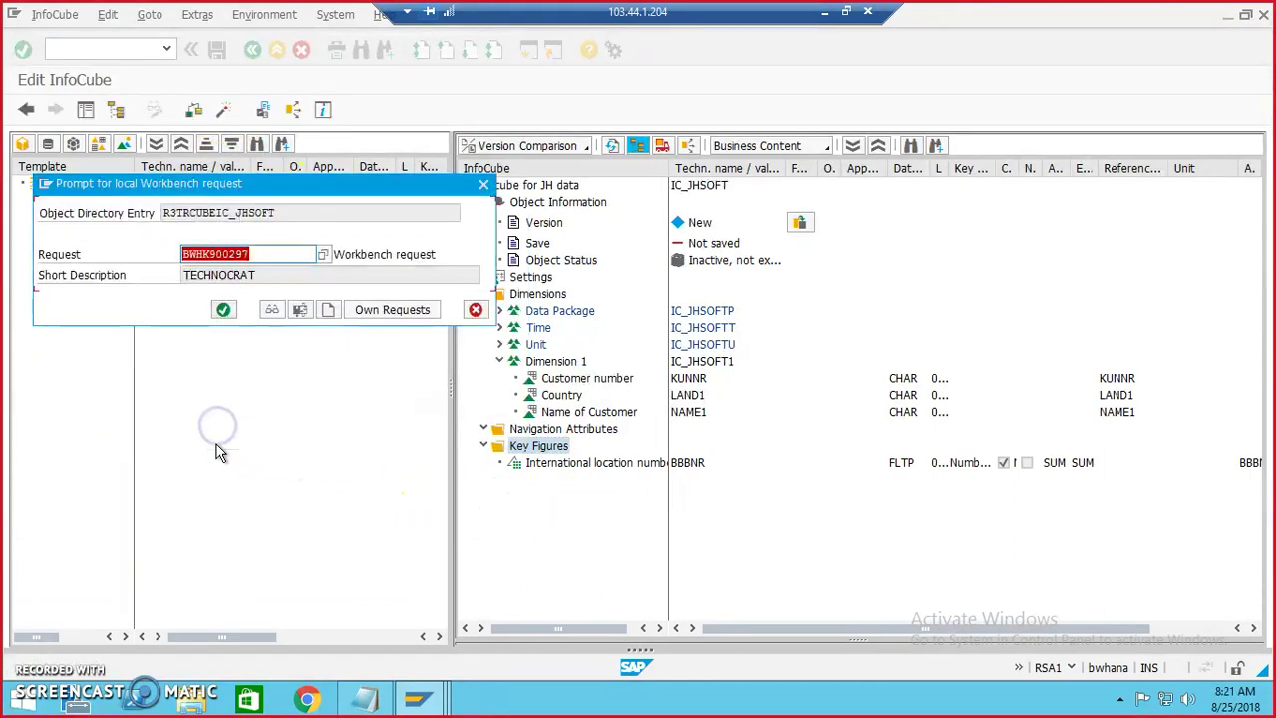
{"action": "left_click", "coordinate": [410, 311]}
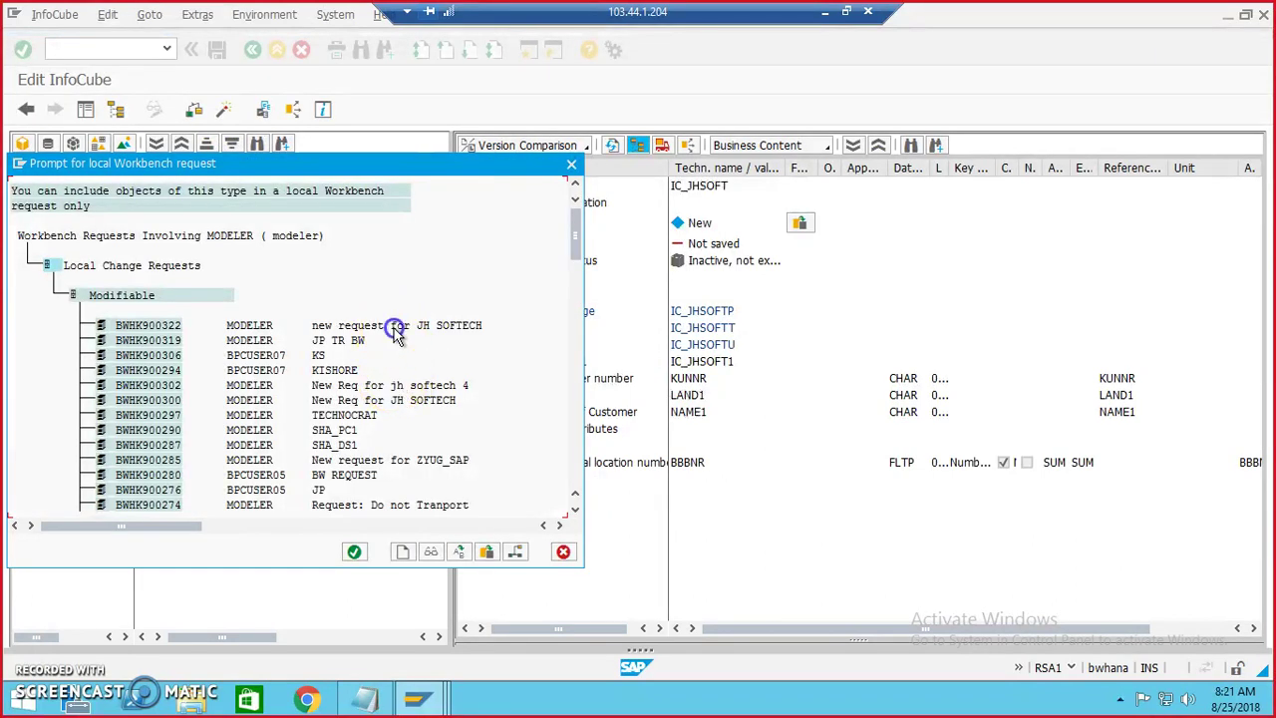
{"action": "double_click", "coordinate": [392, 327]}
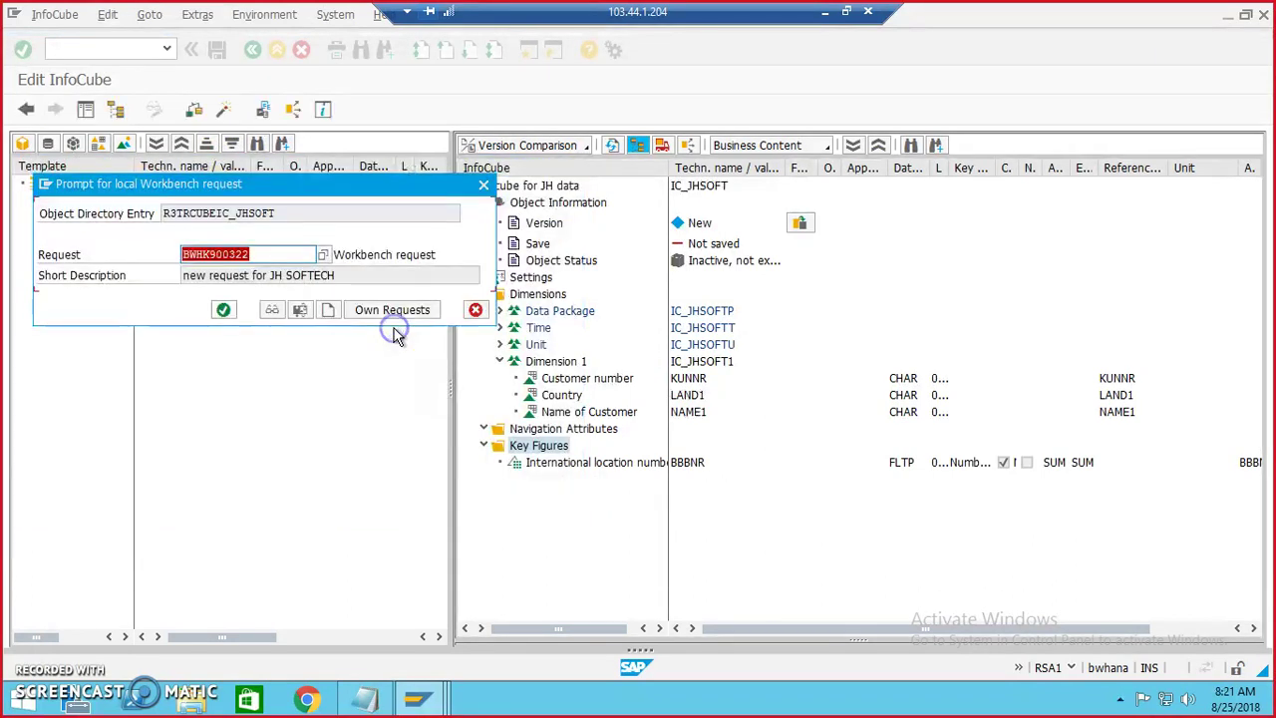
{"action": "left_click", "coordinate": [230, 312]}
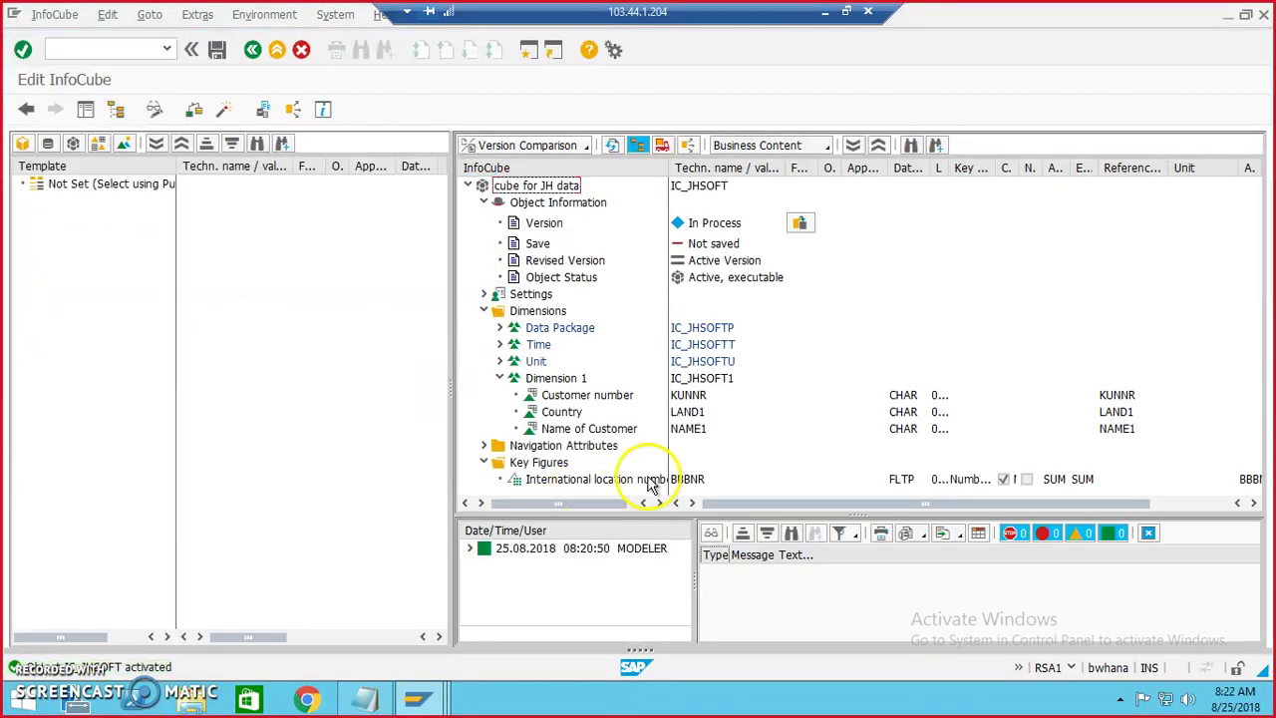
{"action": "left_click", "coordinate": [468, 518]}
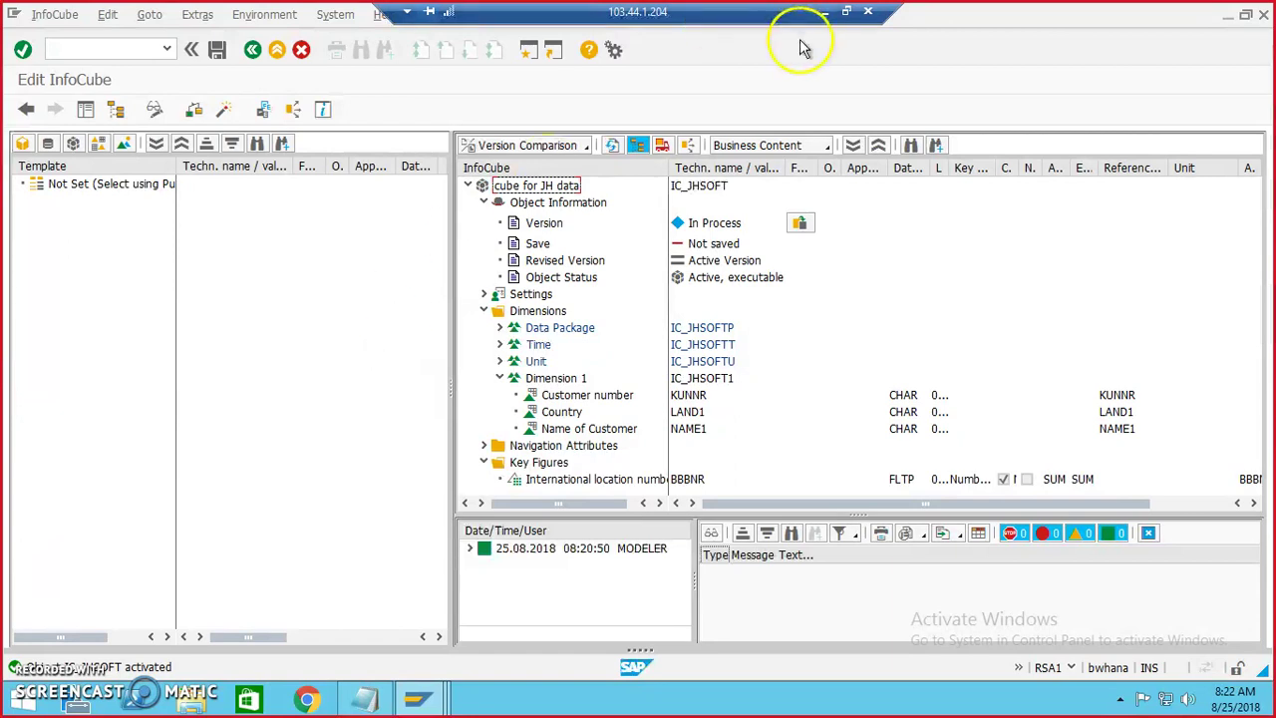
Minimize SAP, start the BW PROJECT slide show with F5, and advance one slide.
{"action": "left_click", "coordinate": [824, 18]}
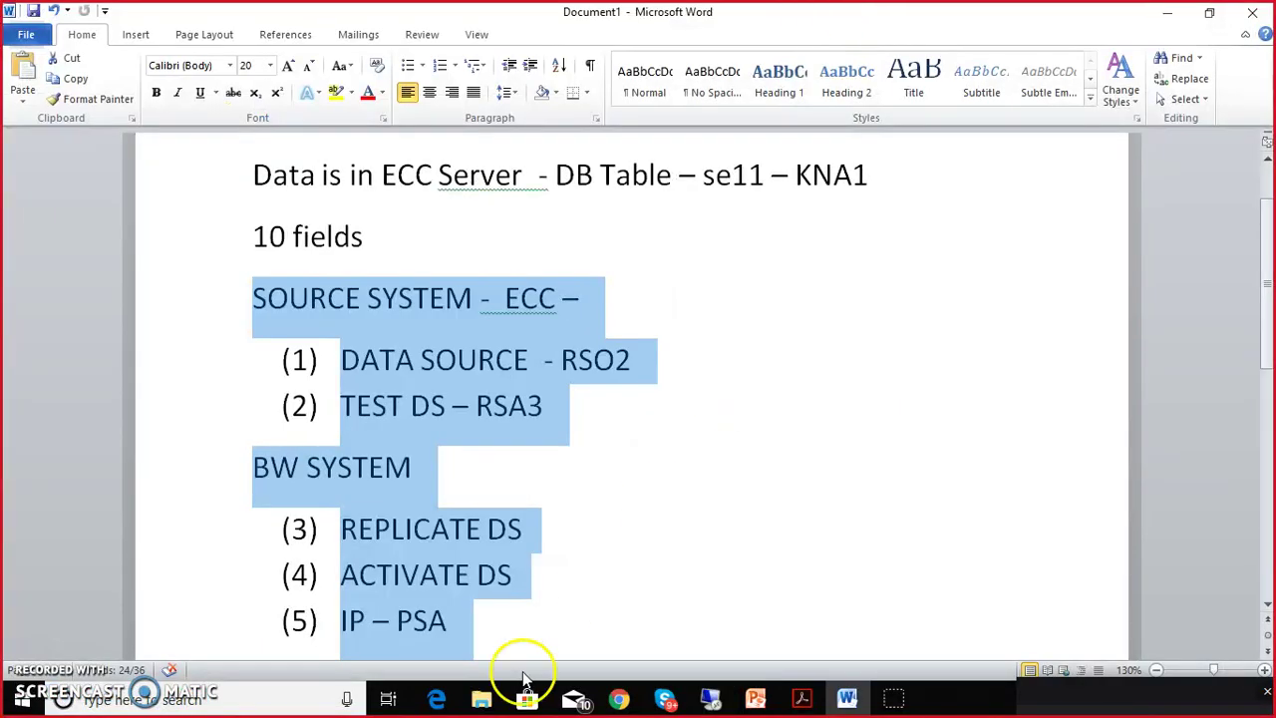
{"action": "mouse_move", "coordinate": [764, 706]}
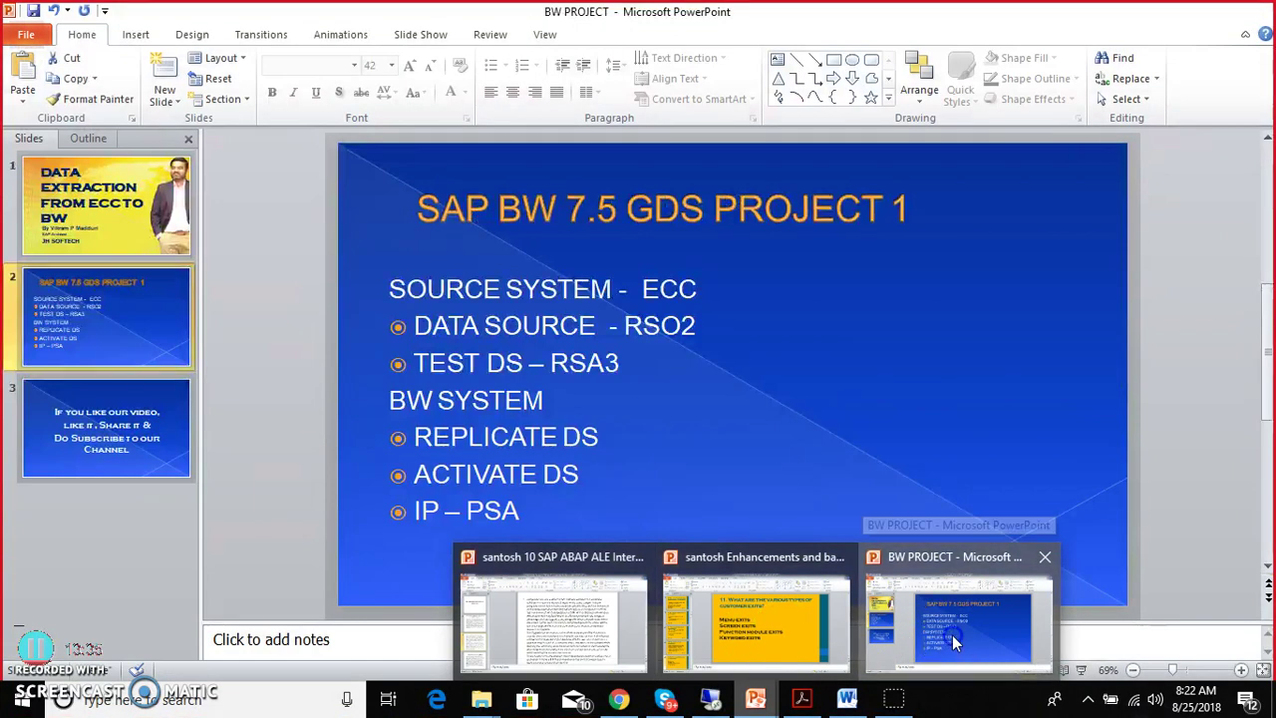
{"action": "left_click", "coordinate": [952, 635]}
{"action": "left_click", "coordinate": [150, 448]}
{"action": "left_click", "coordinate": [677, 536]}
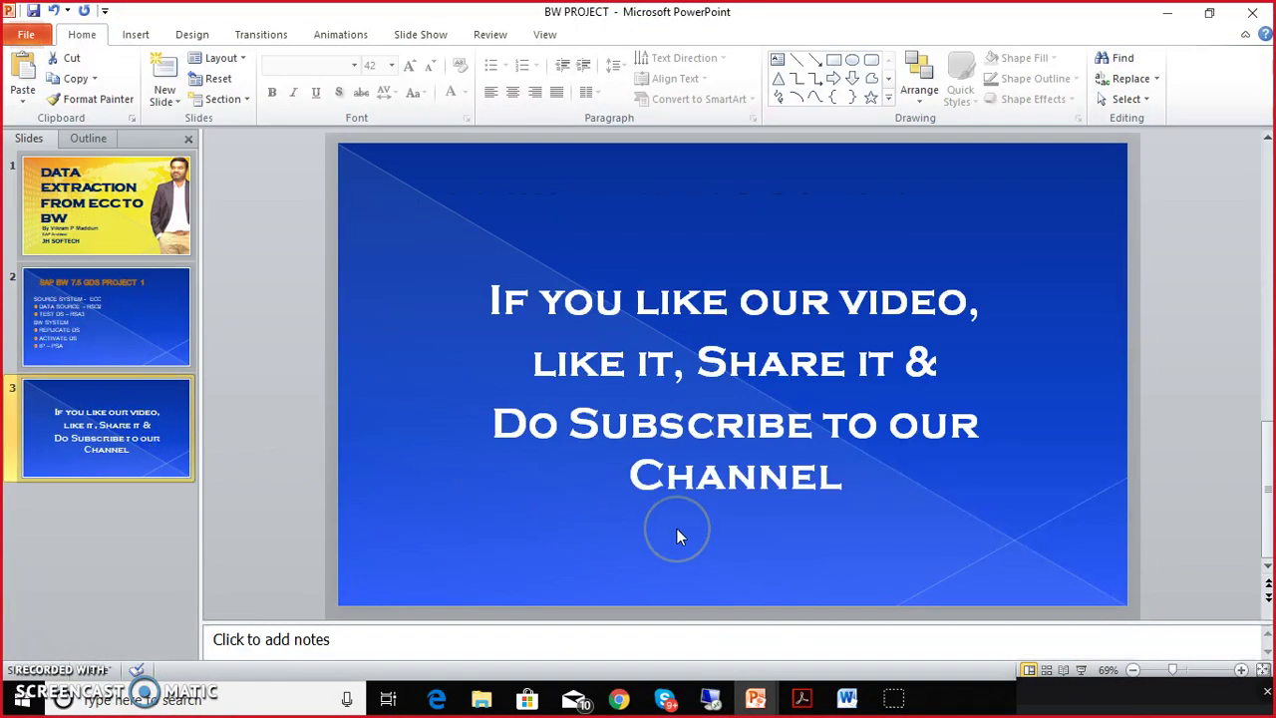
{"action": "key", "text": "F5"}
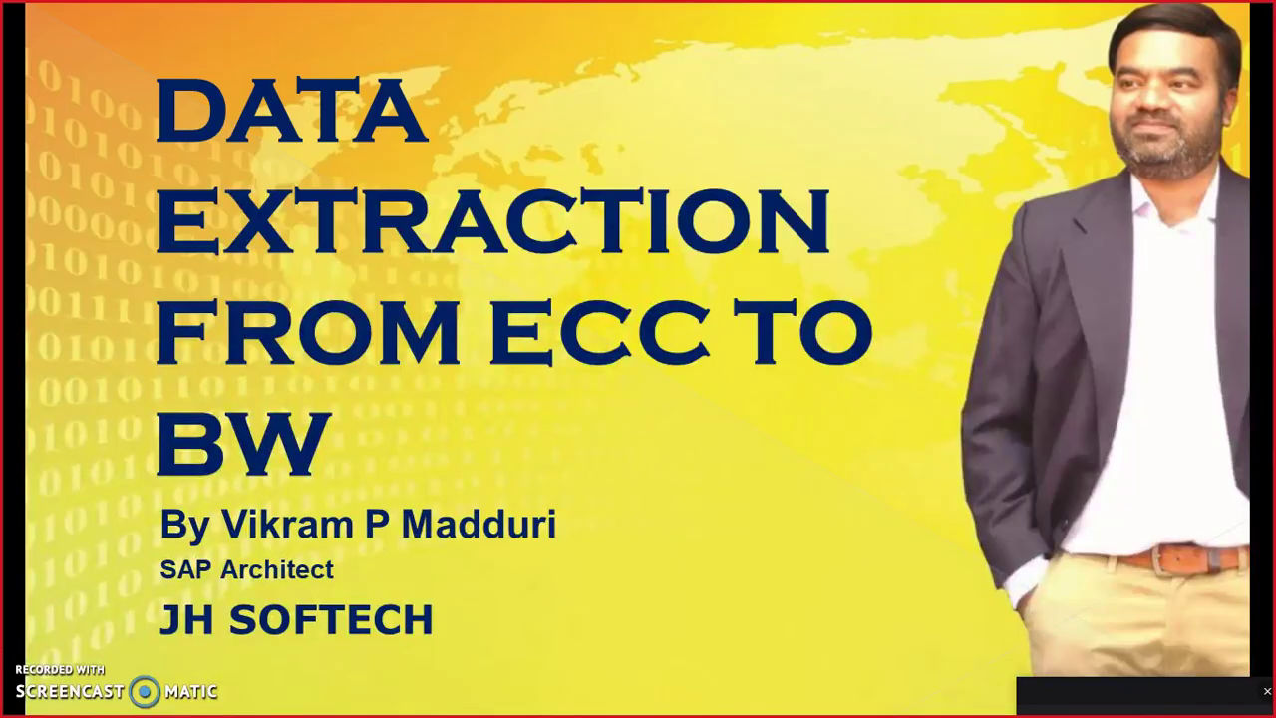
{"action": "key", "text": "Right"}
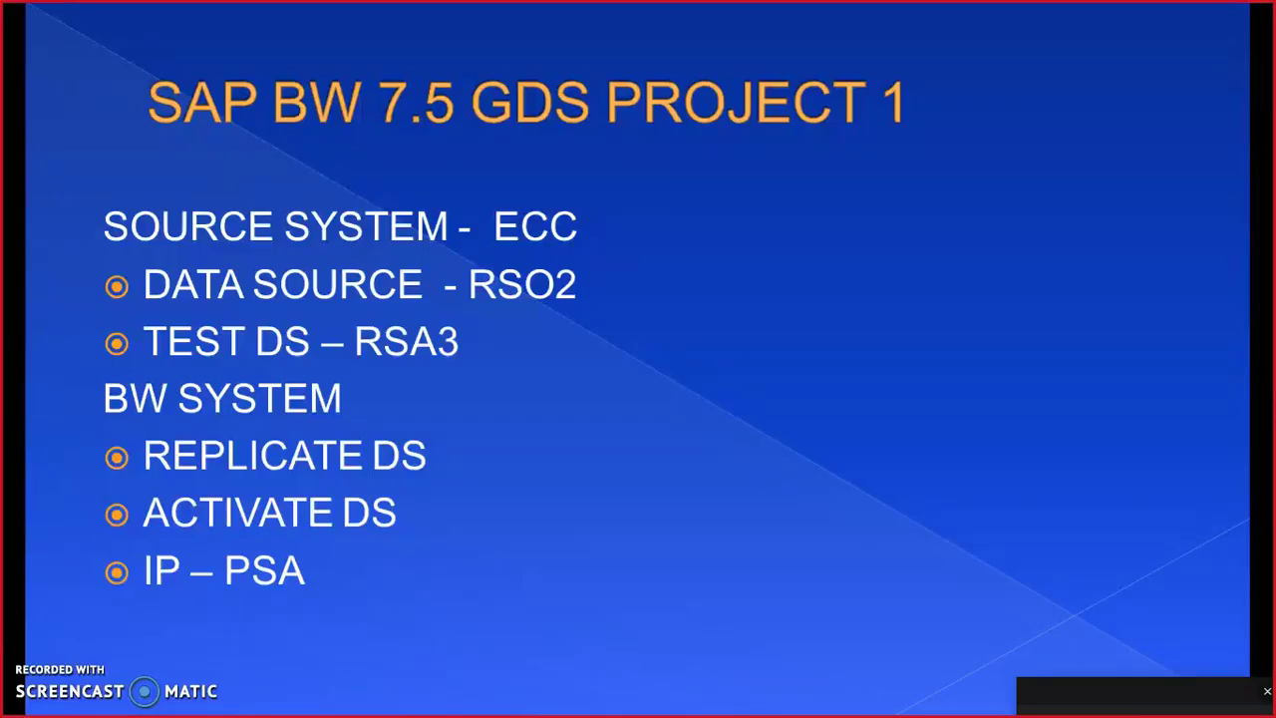